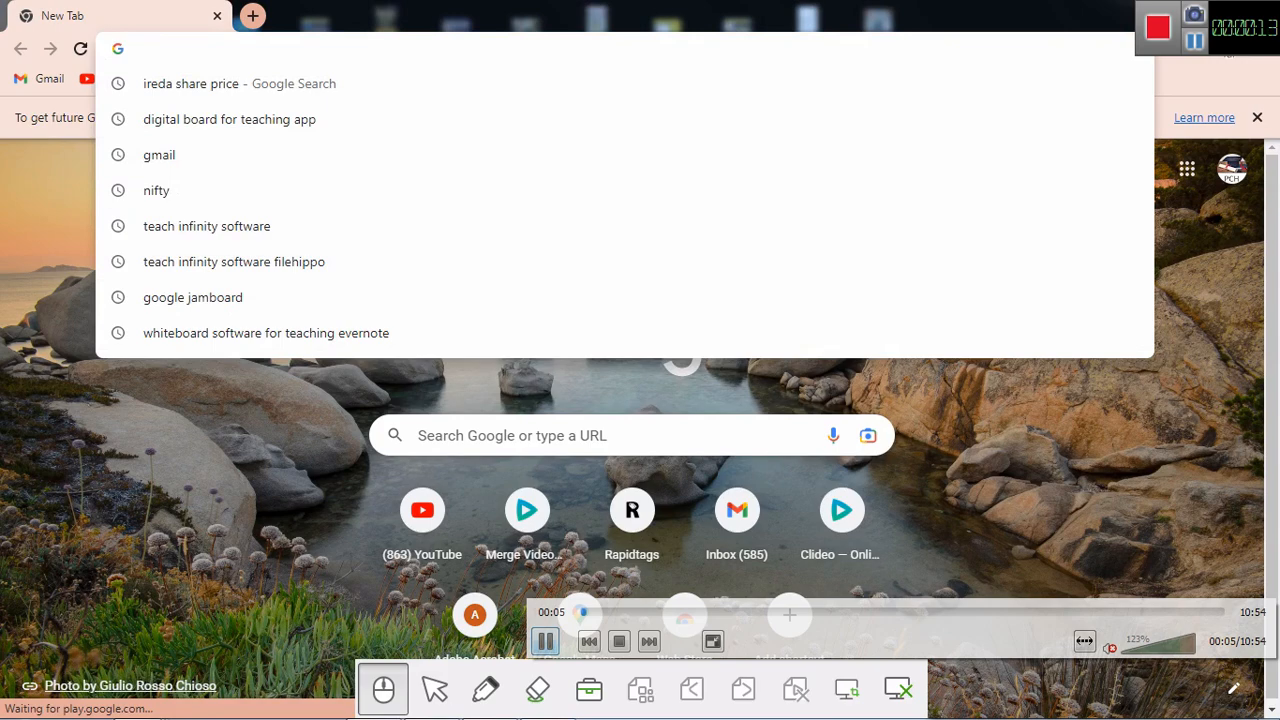
Step: Search Google for 'bpsc' and open the Bihar Public Service Commission website from the results
text(bpsc)
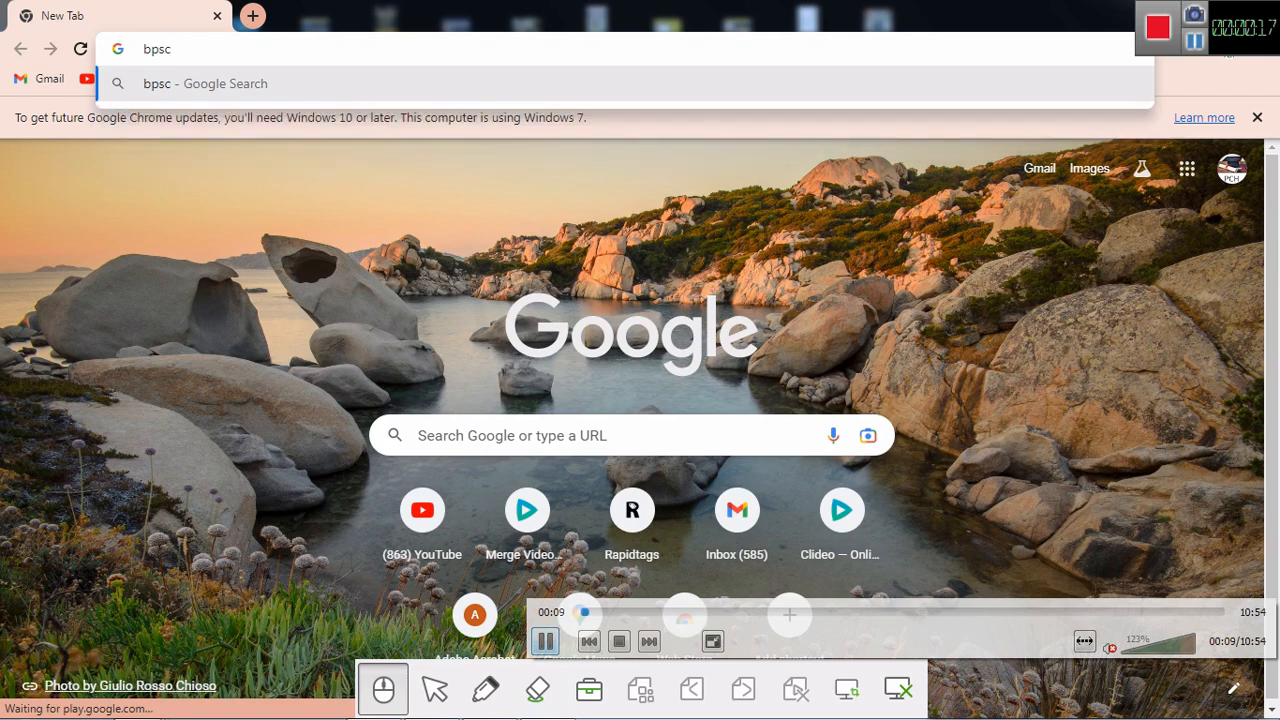
key(Return)
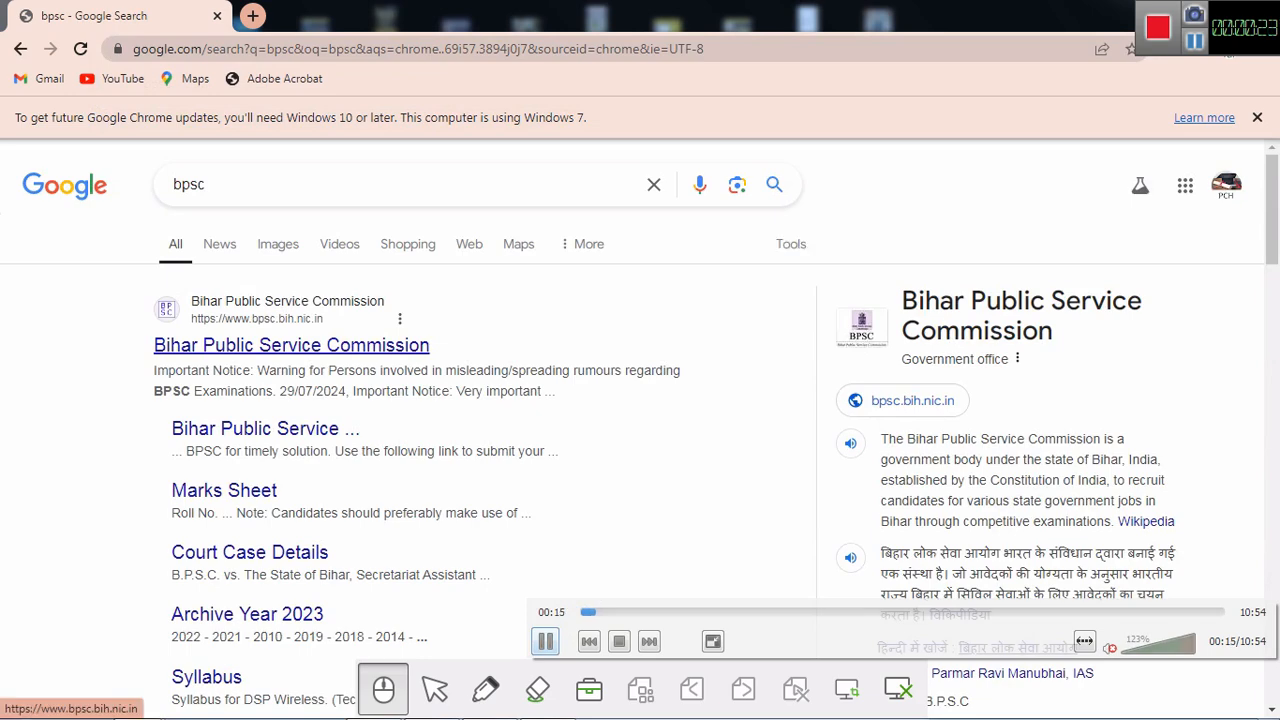
click(291, 345)
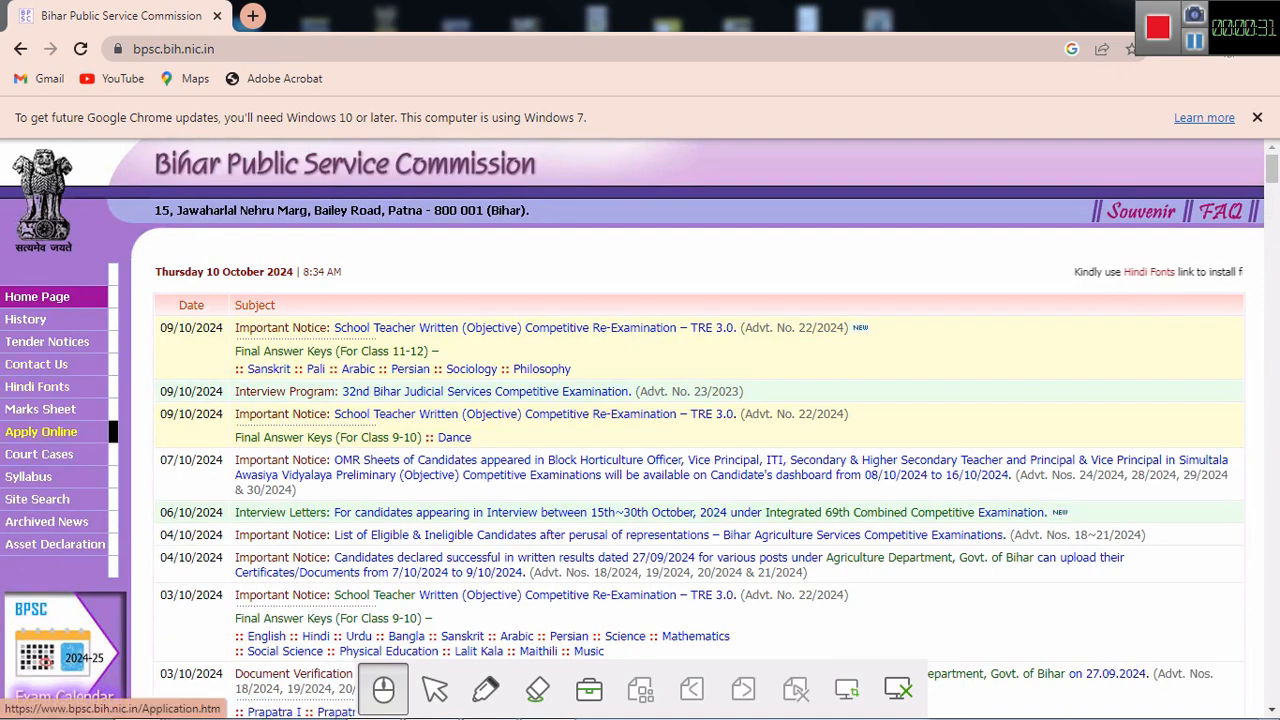
Step: From Apply Online, follow B.P.S.C. Online Application to the external portal, accepting the leaving-site alert
click(40, 431)
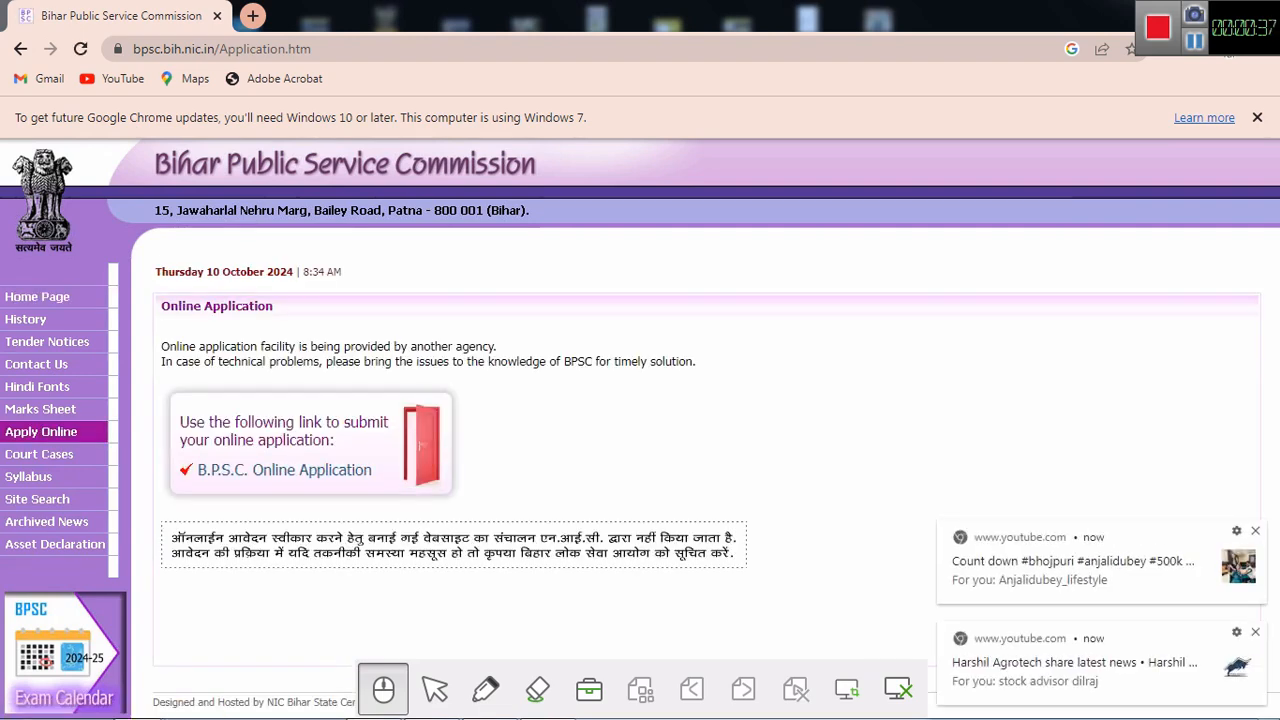
click(1255, 530)
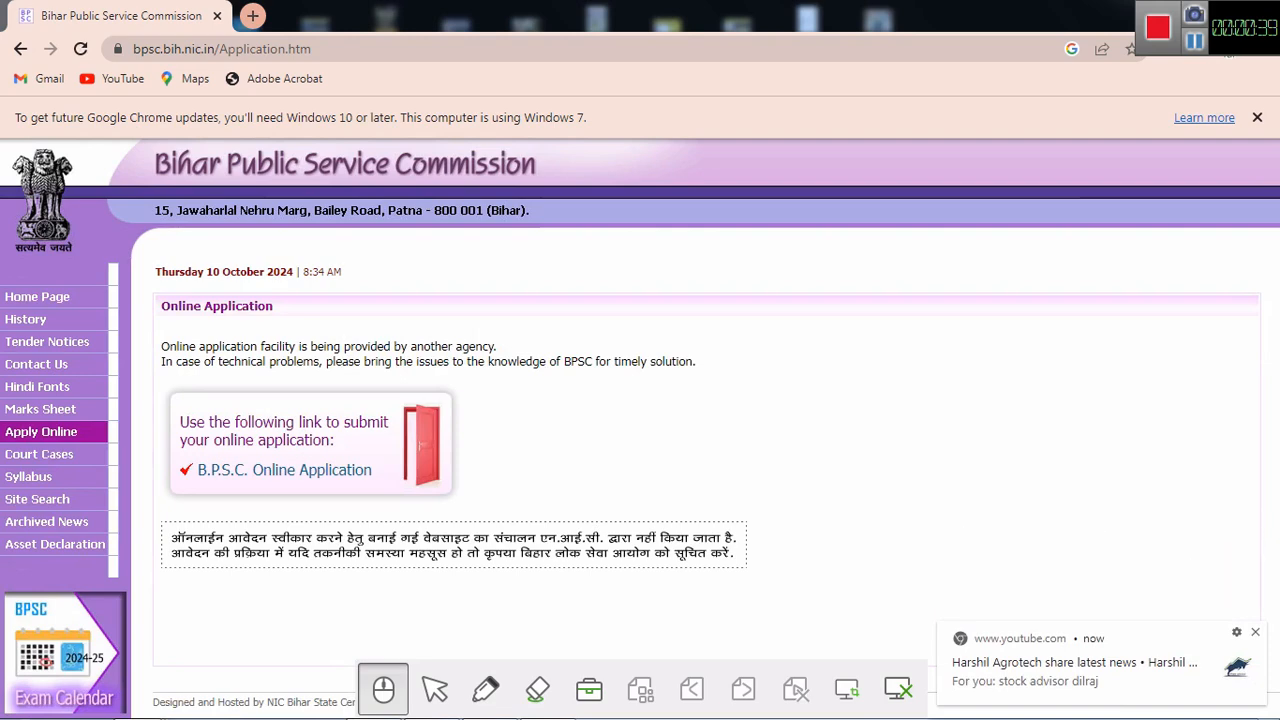
click(1255, 632)
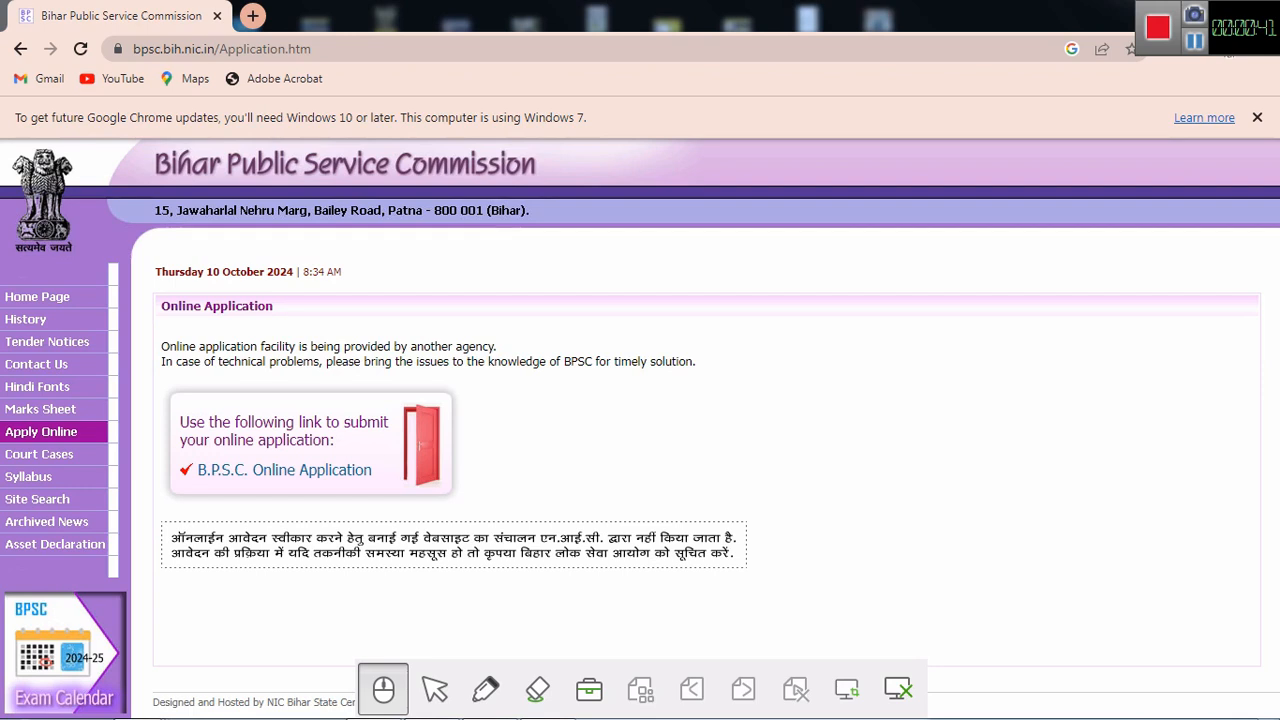
click(300, 470)
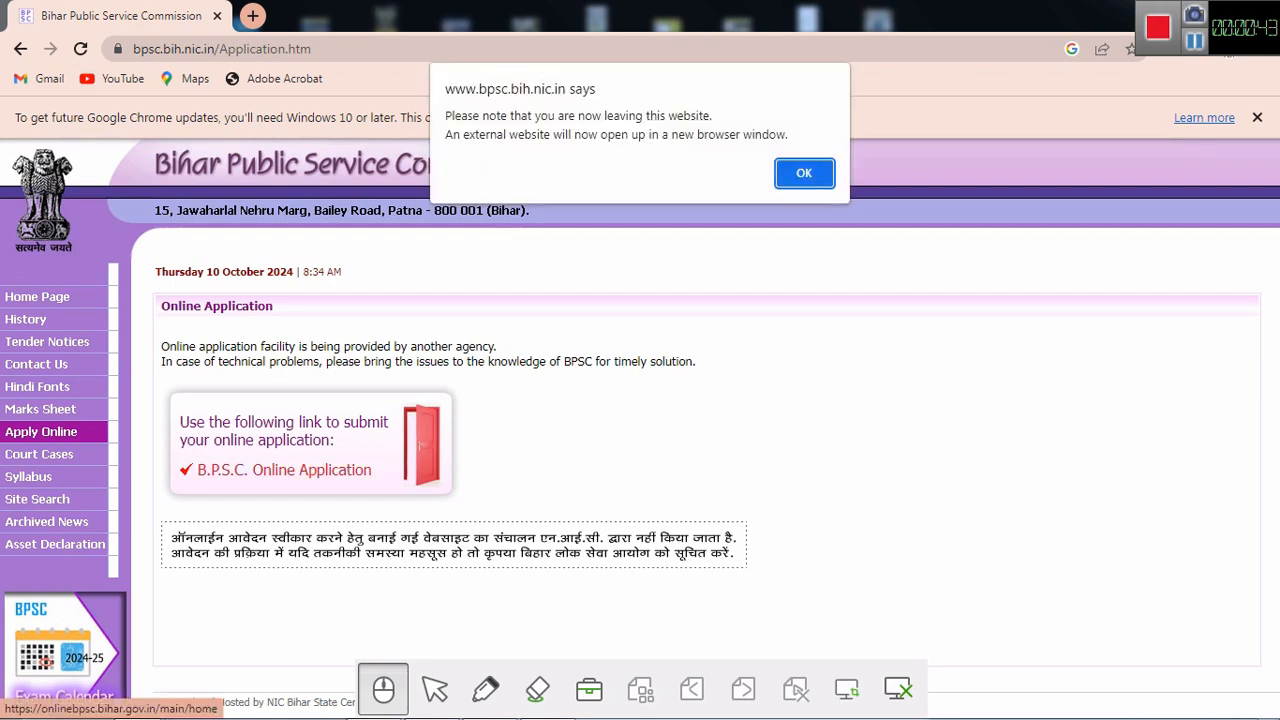
click(810, 174)
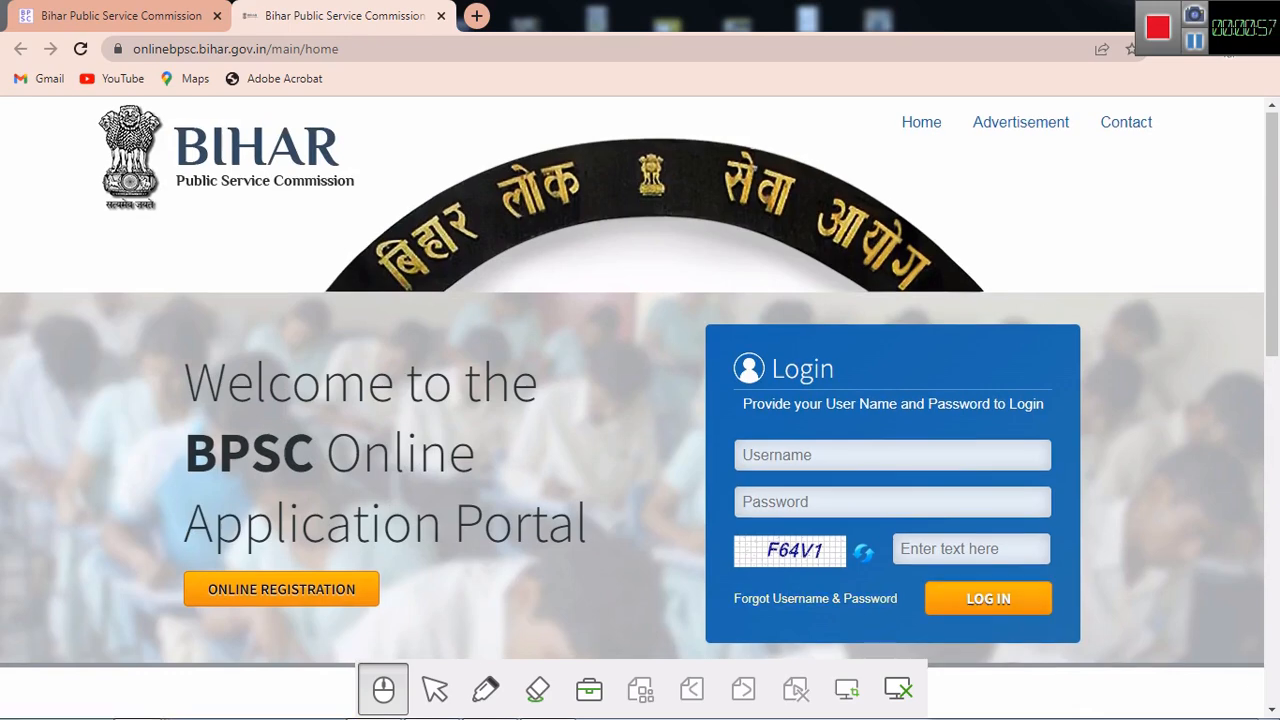
Step: Scroll to Online Registration and open the One Time Registration form
scroll(632, 400, down, 3)
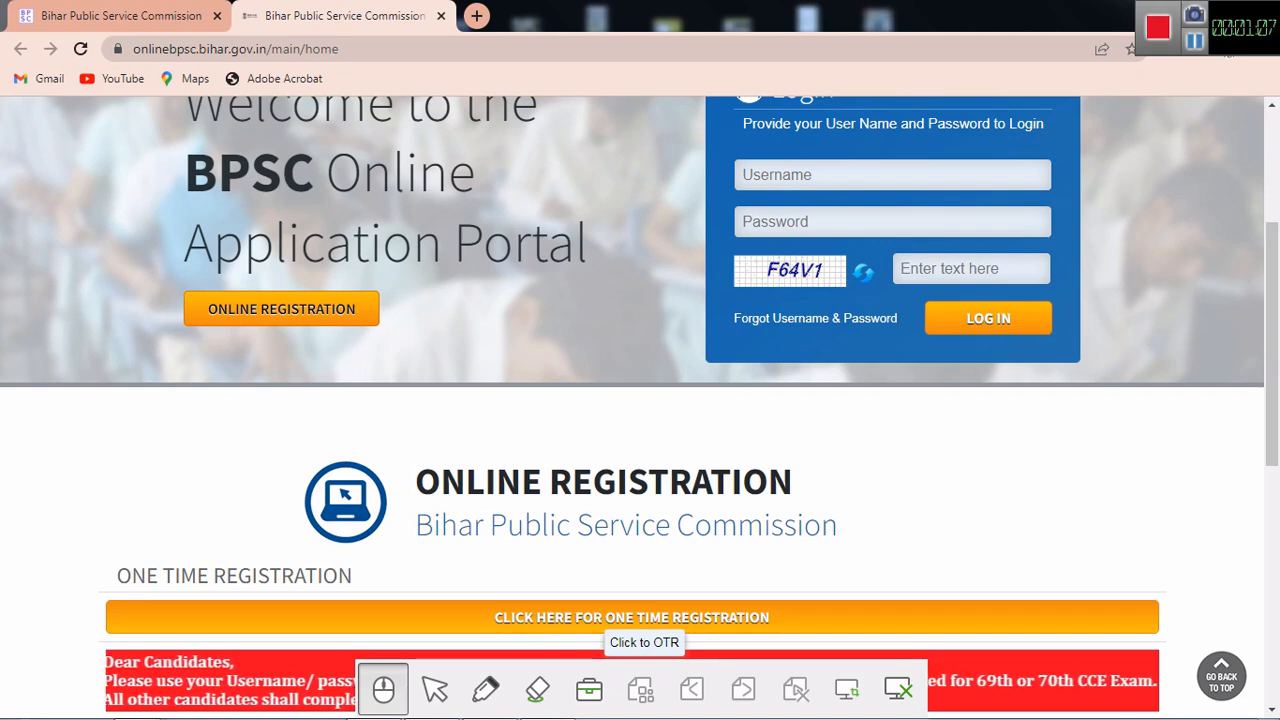
click(620, 617)
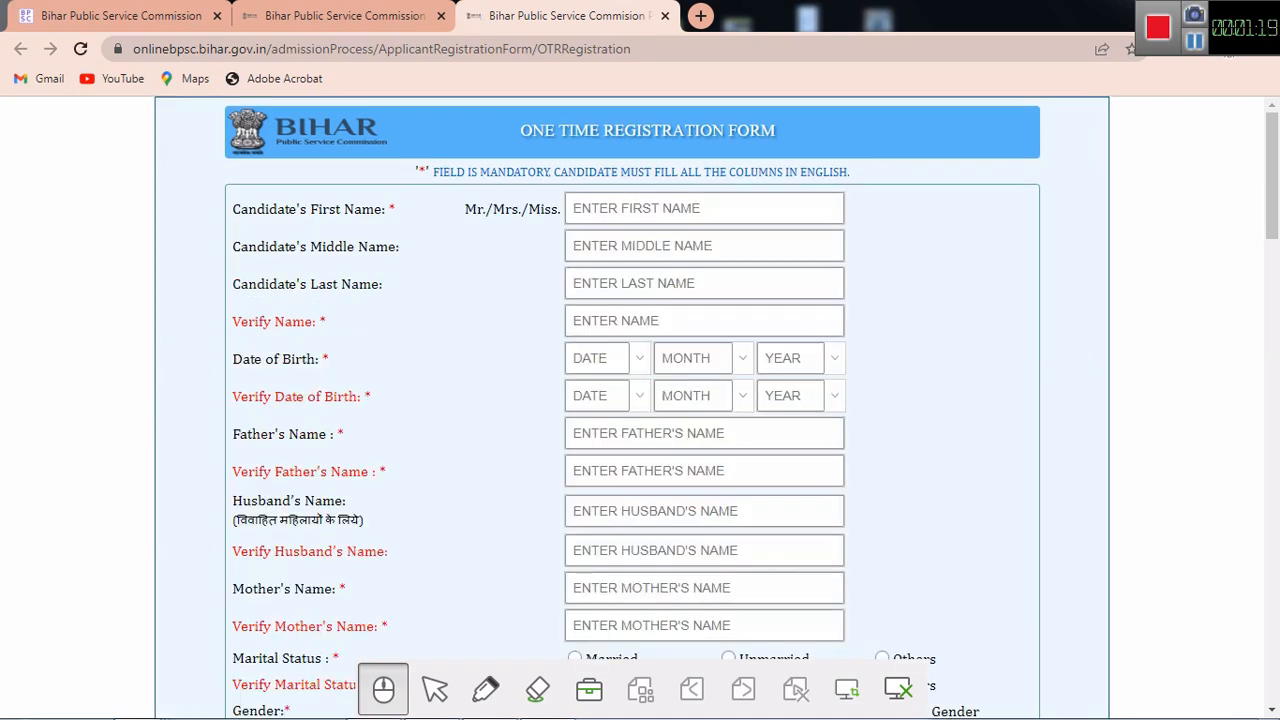
Step: Enter the candidate's first name in First Name, dismissing the Teach Infinity II warning popup
click(704, 208)
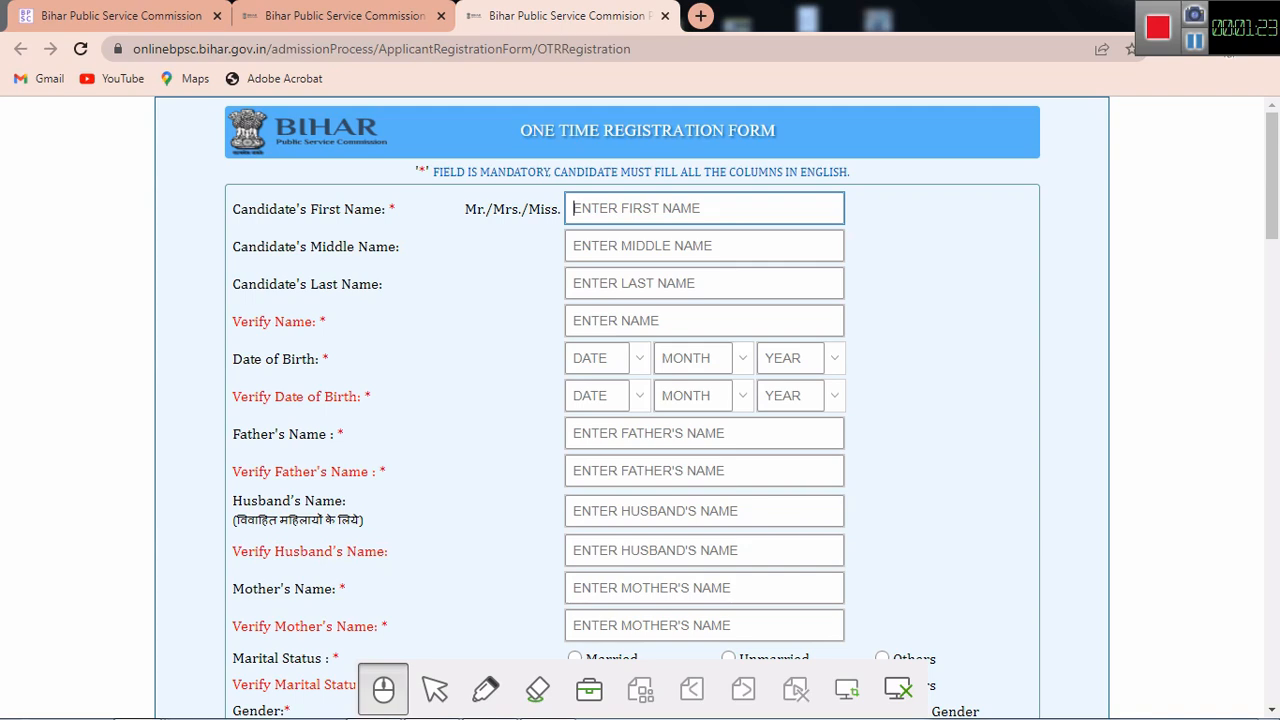
text(JIW)
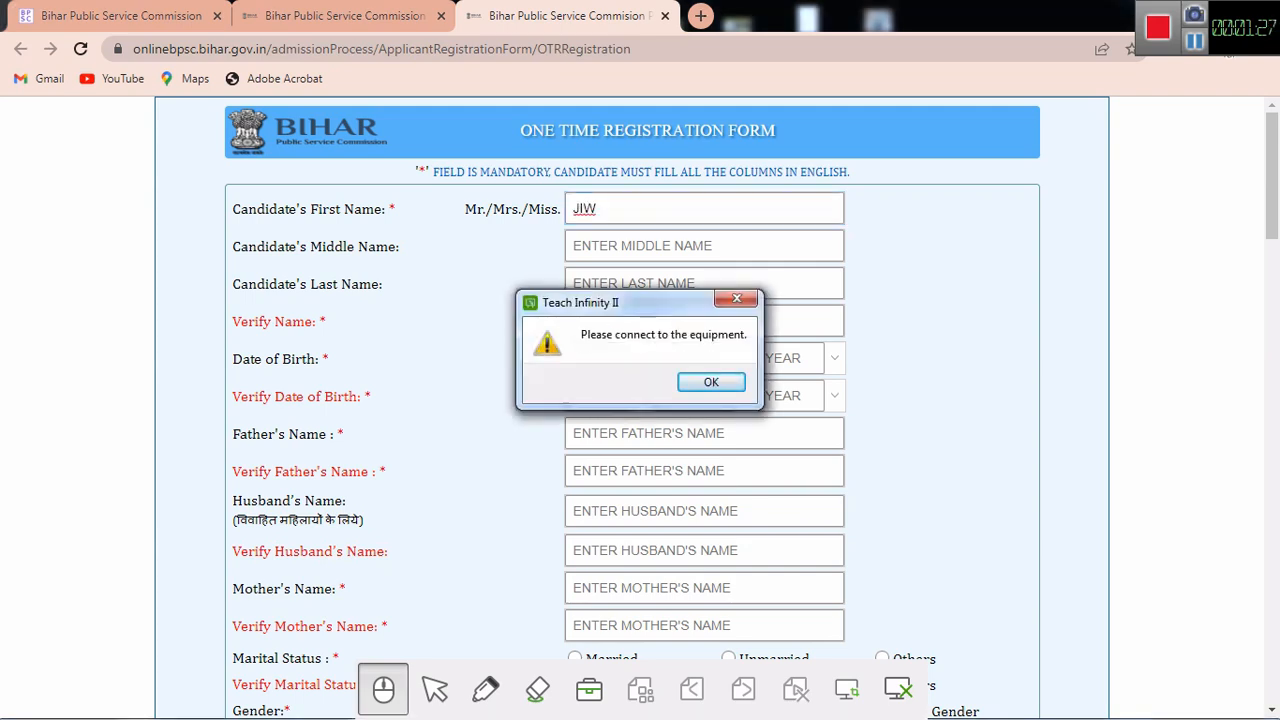
click(711, 382)
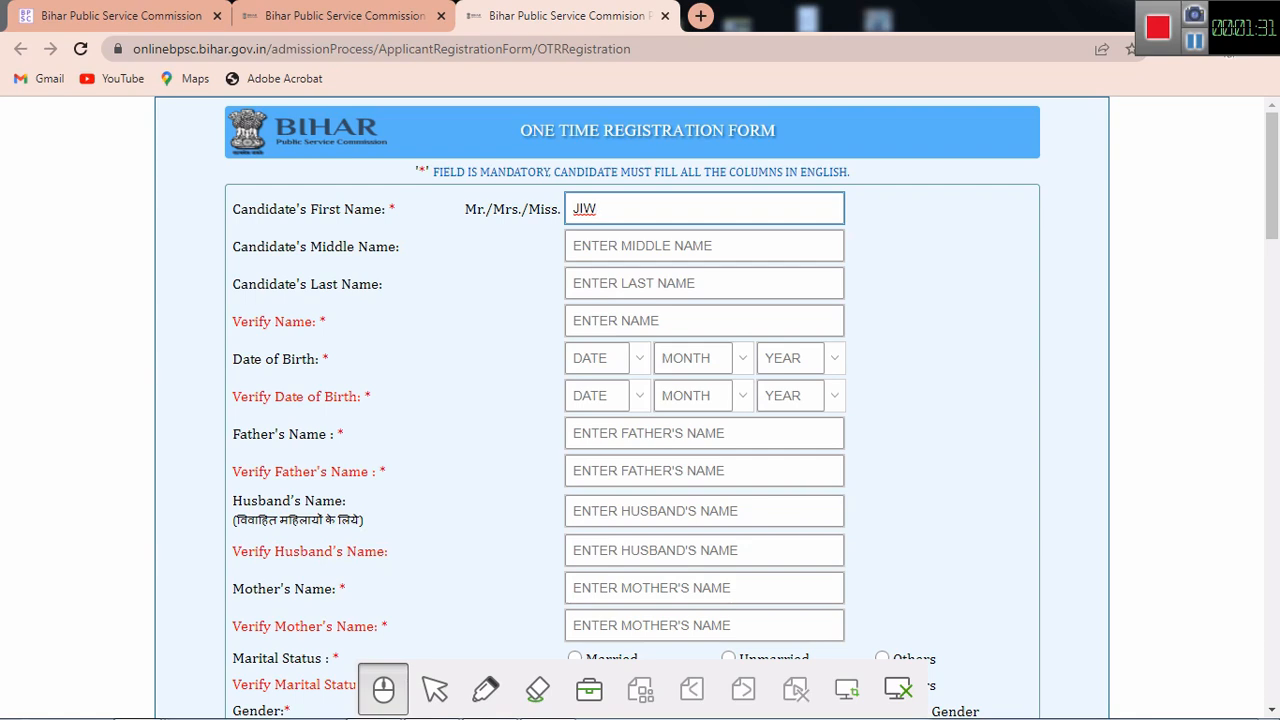
text(NAND)
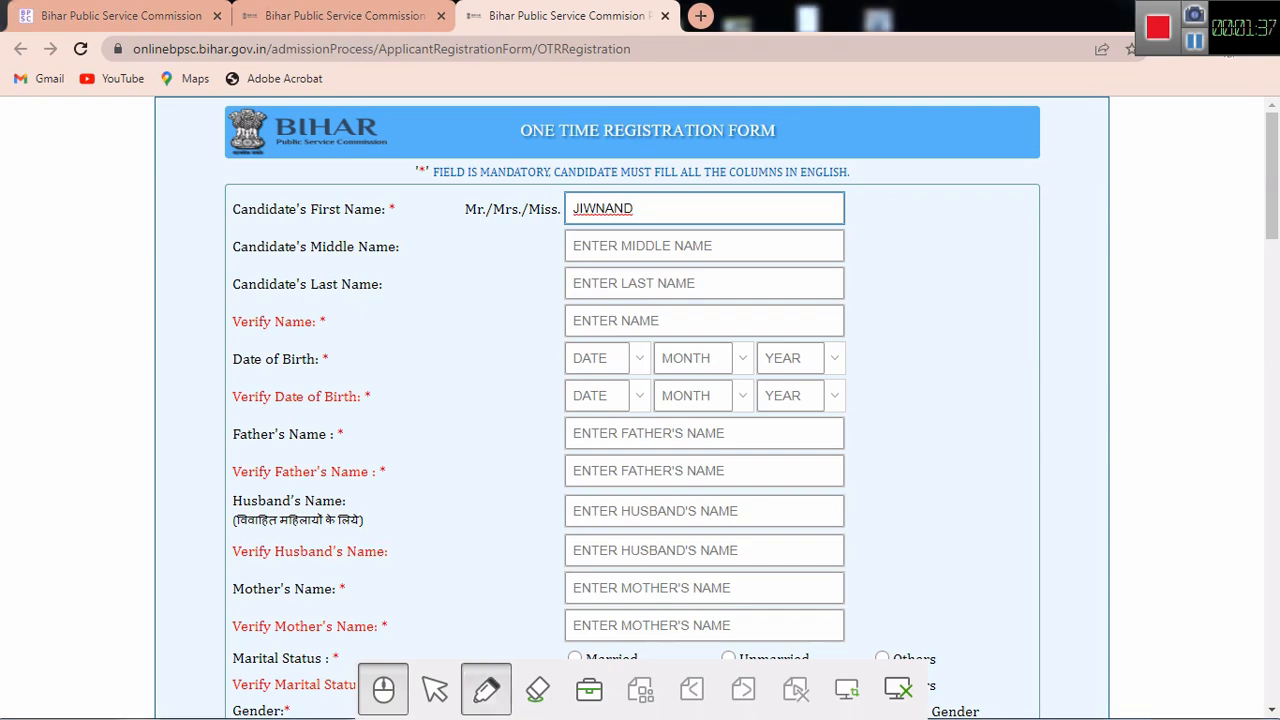
click(486, 688)
drag(185, 205, 307, 210)
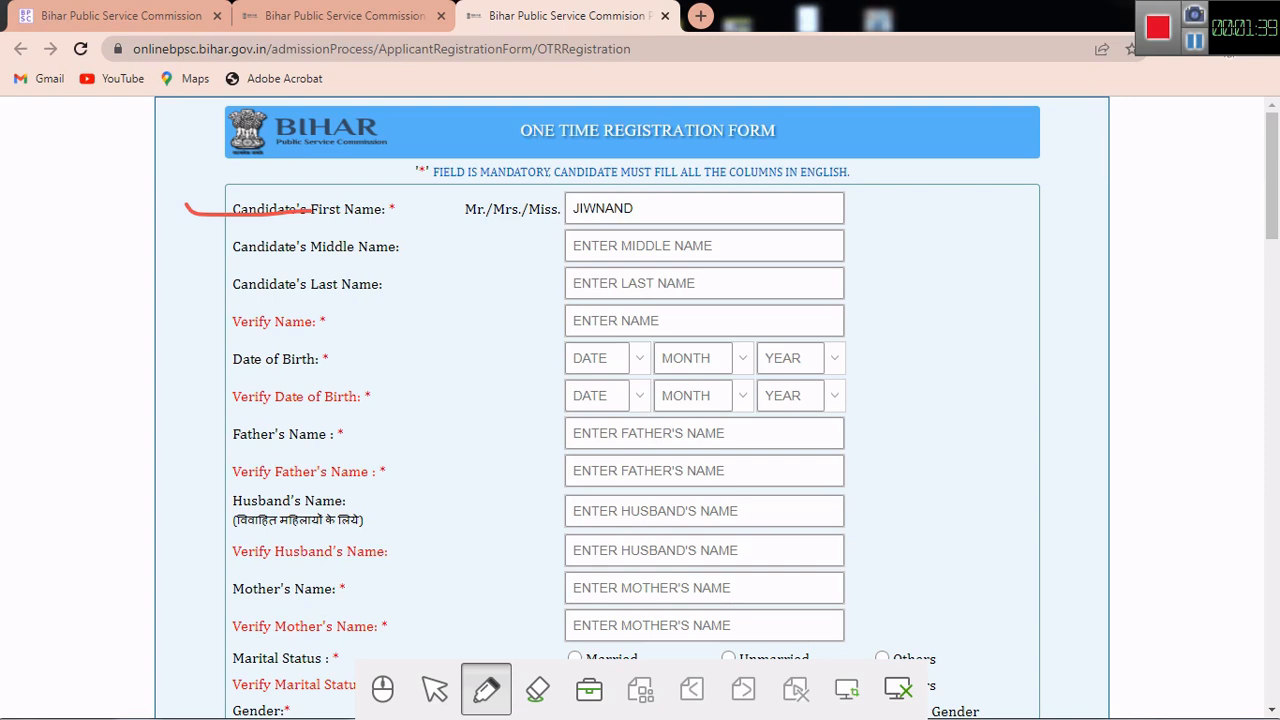
mouse_move(272, 260)
mouse_down()
mouse_move(391, 274)
mouse_move(467, 254)
mouse_move(447, 252)
mouse_move(430, 286)
mouse_up()
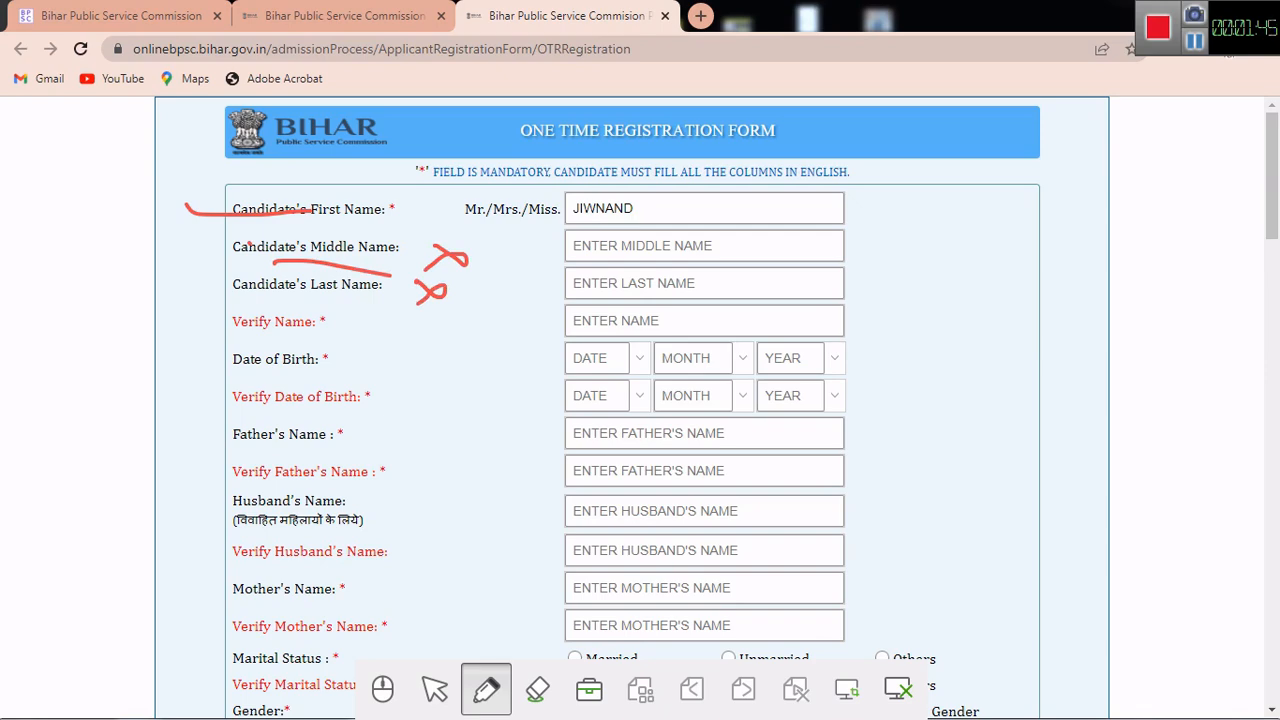
click(538, 689)
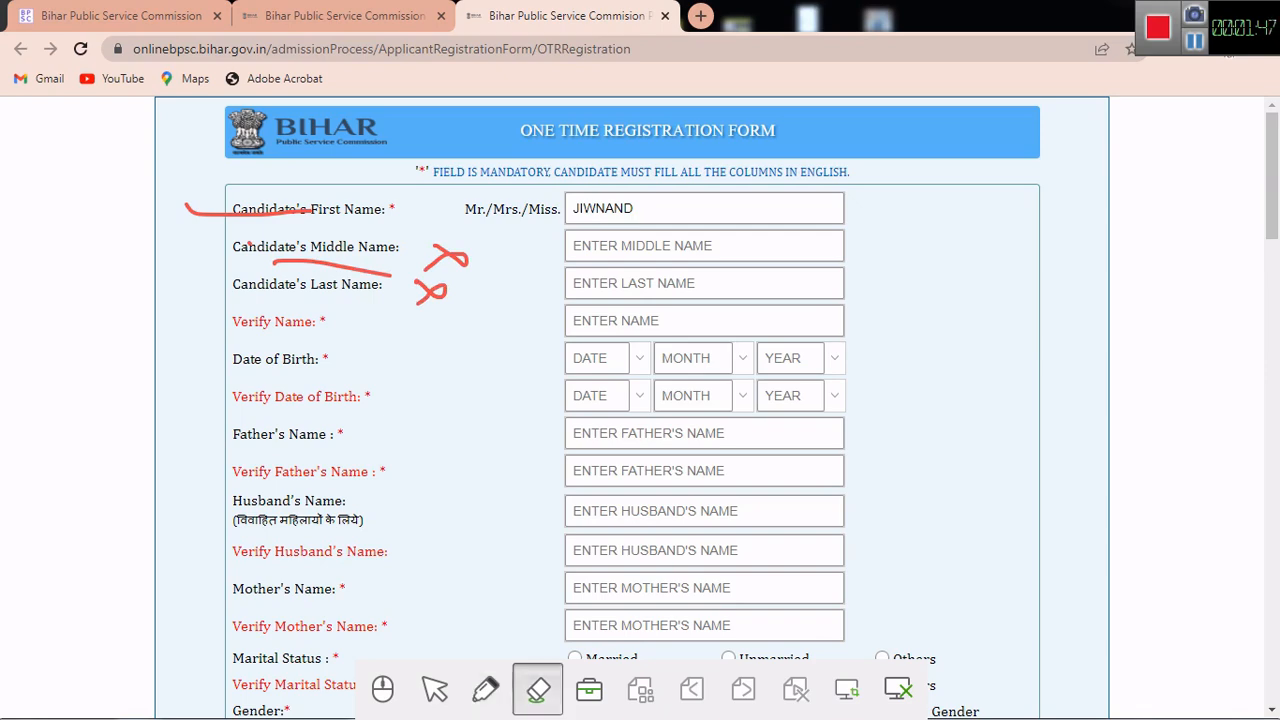
click(558, 620)
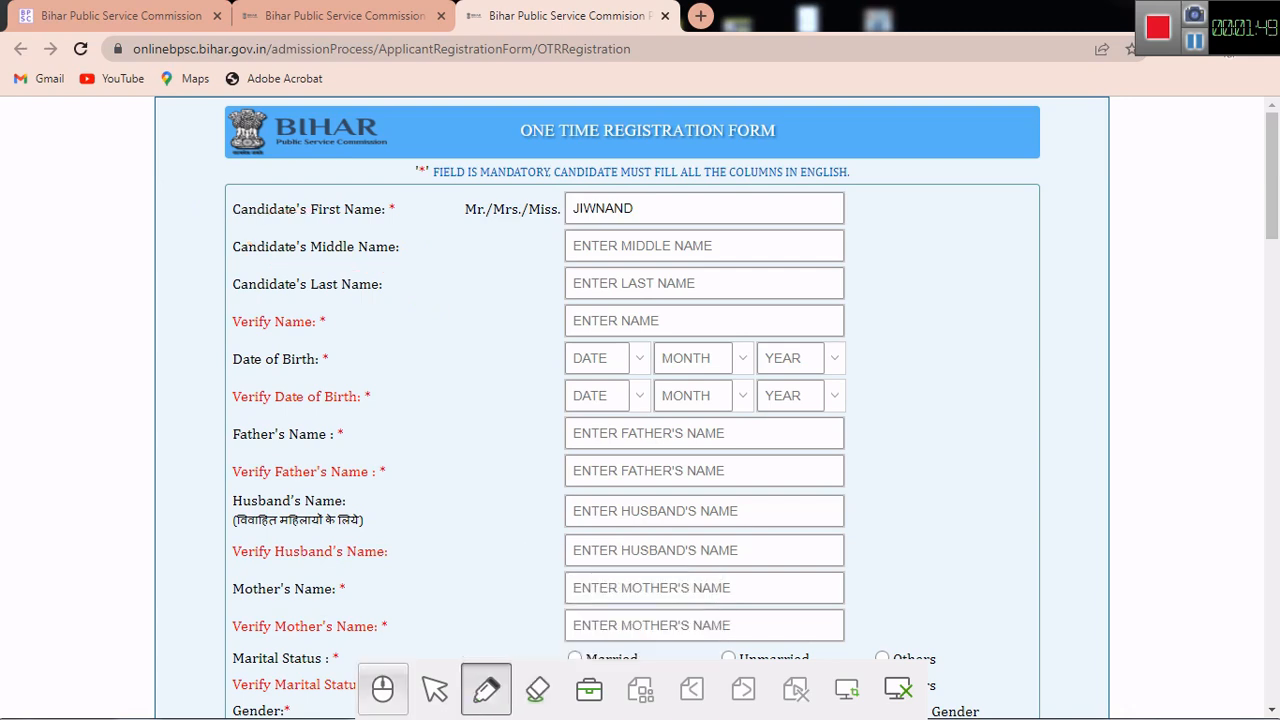
click(383, 689)
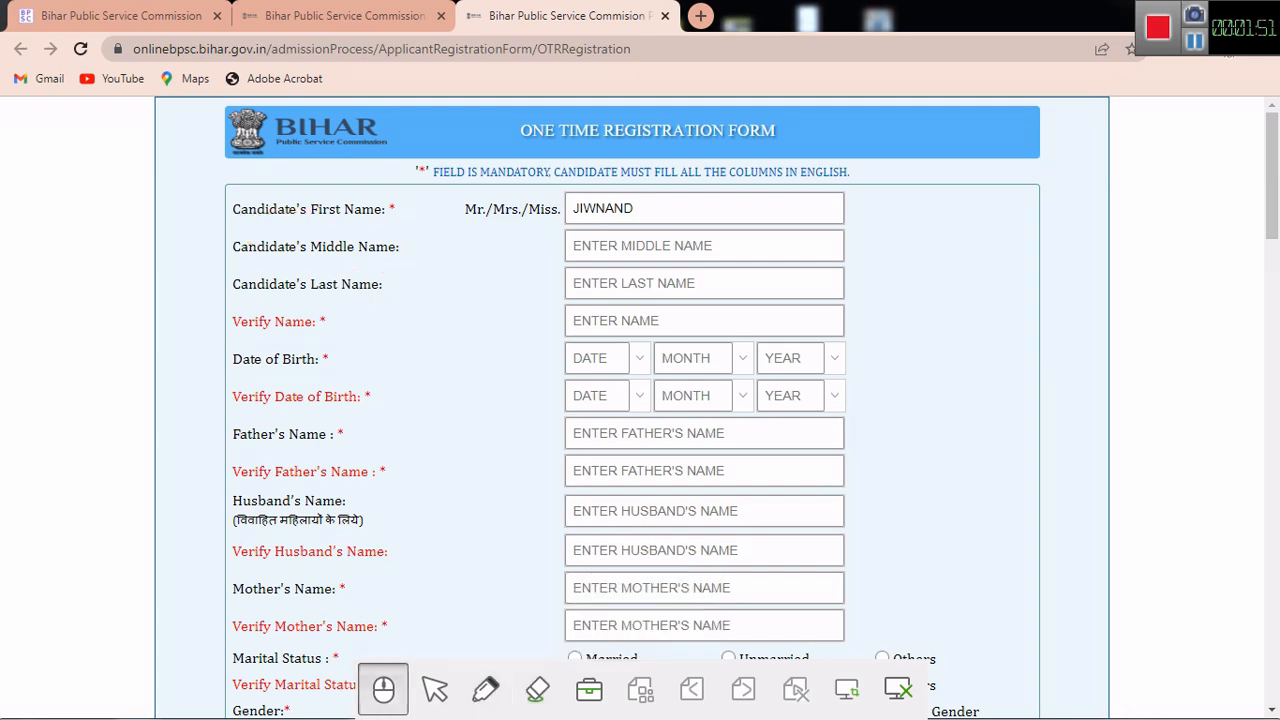
click(660, 208)
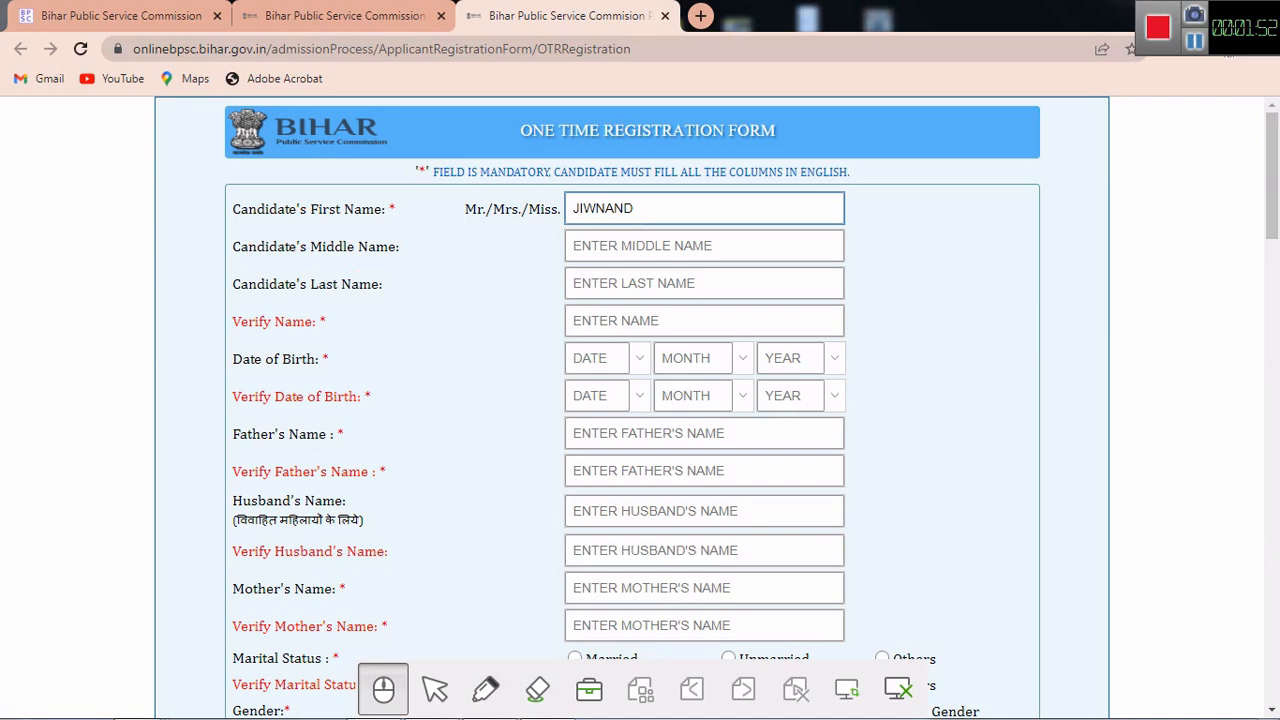
Step: Correct the candidate's first name and repeat the full name in Verify Name
click(598, 208)
text(A)
click(660, 321)
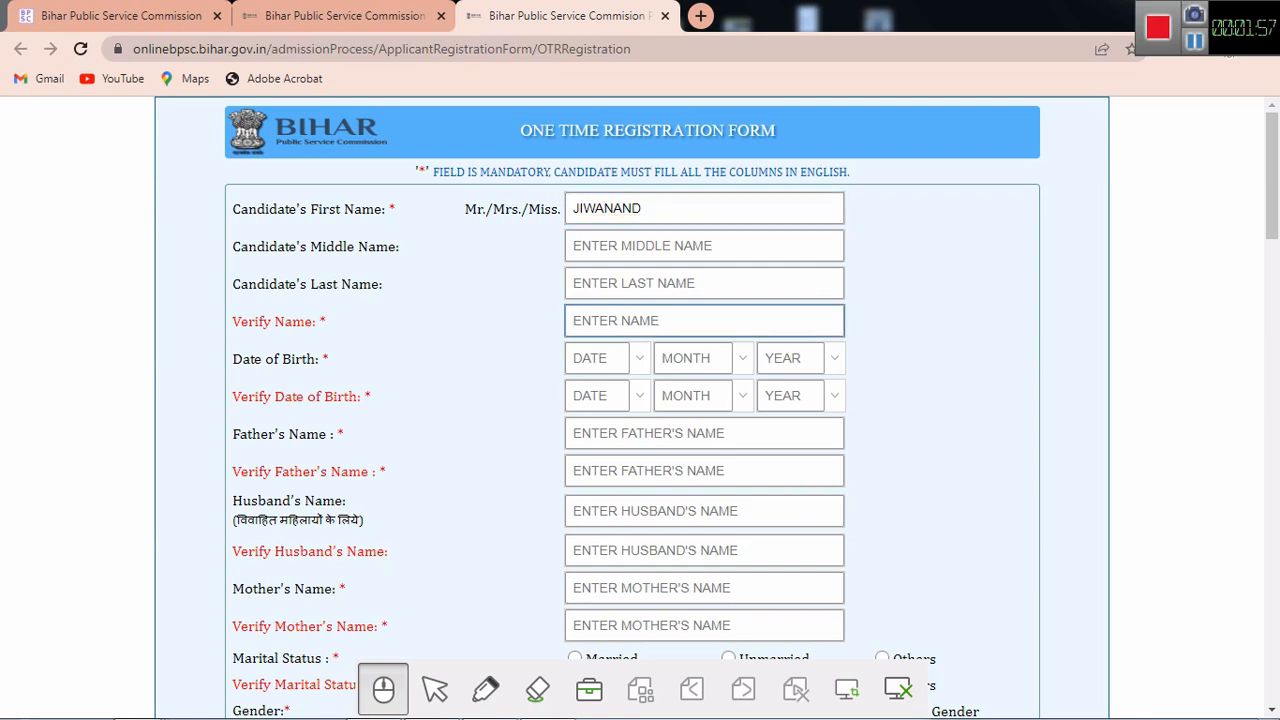
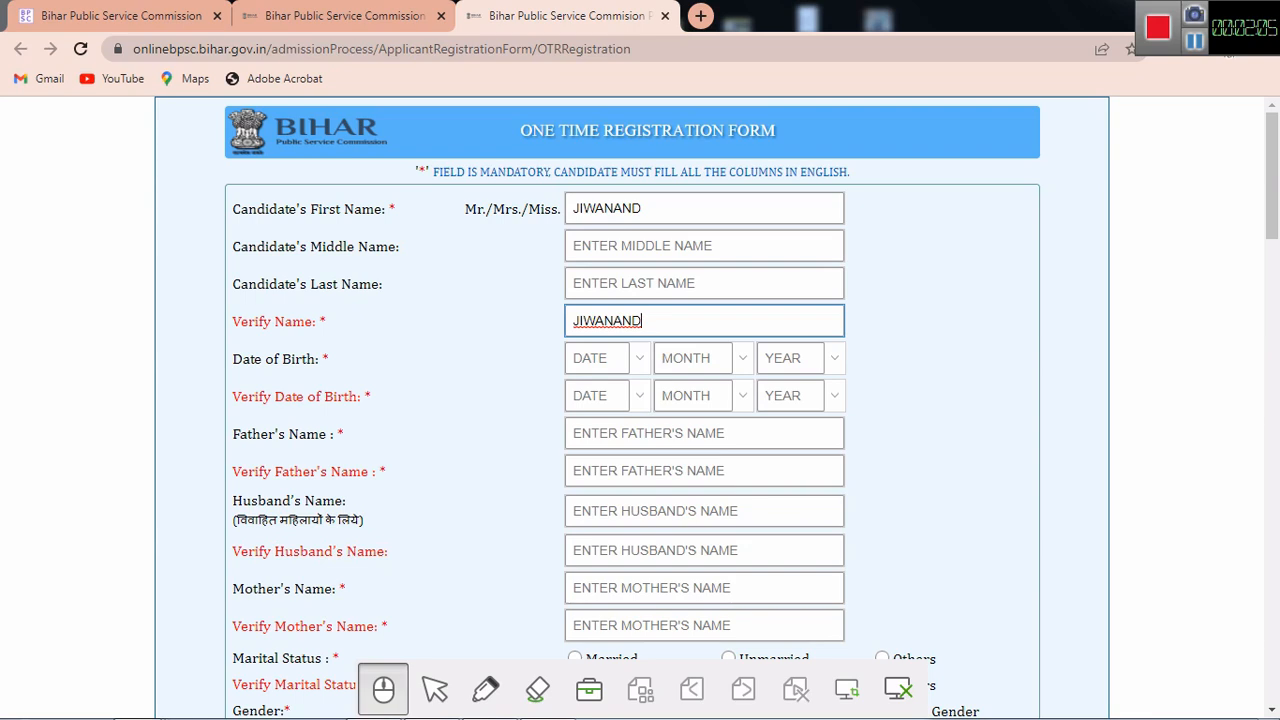
key(Tab)
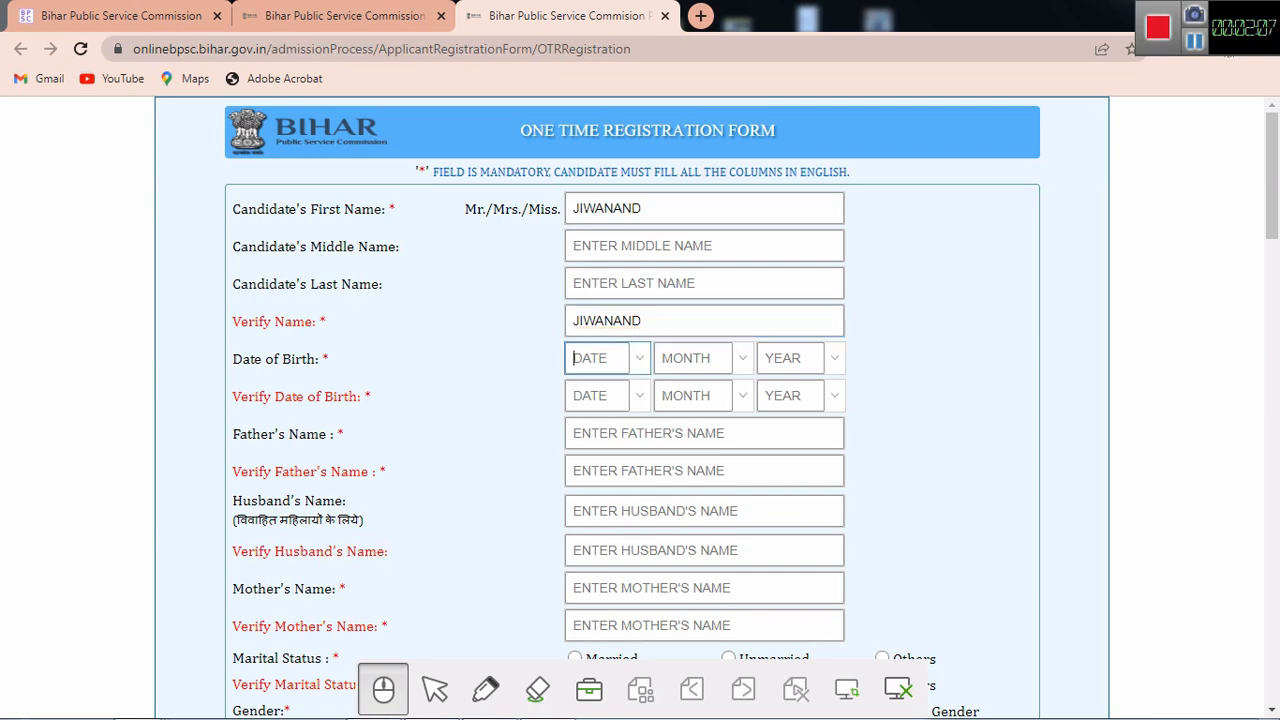
key(Down)
key(Down)
key(Down)
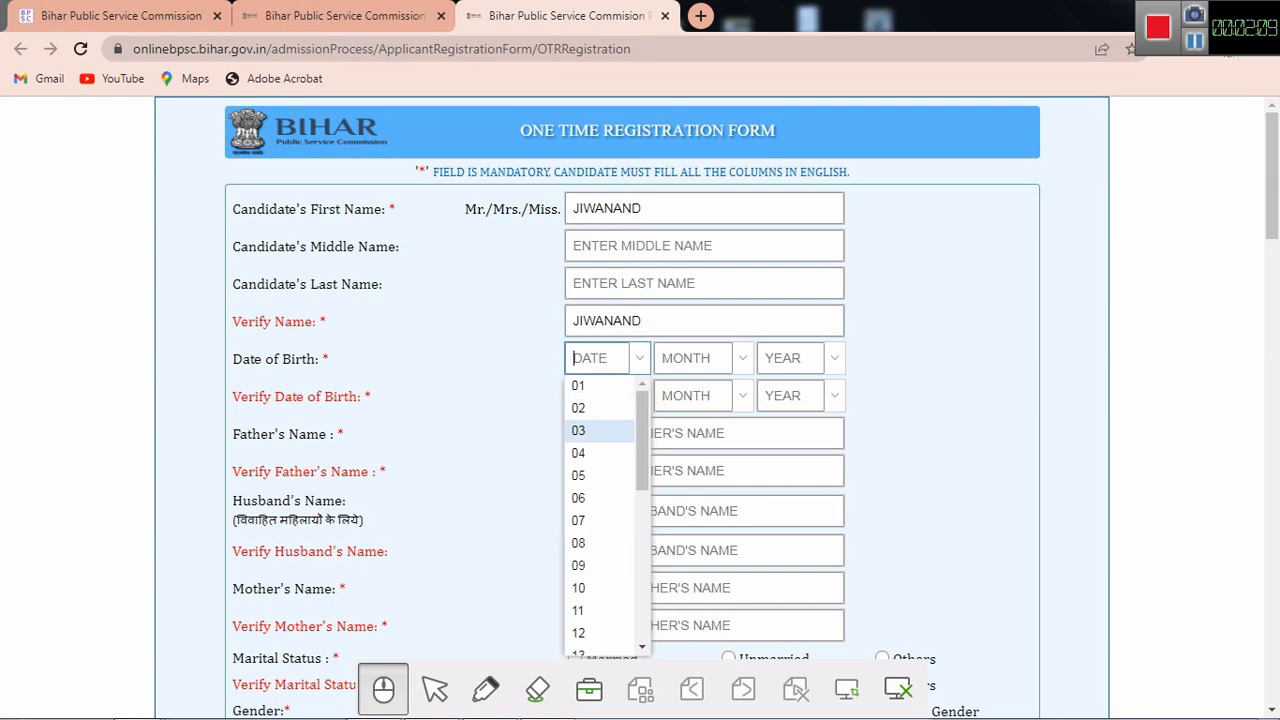
key(Return)
key(Tab)
key(Down)
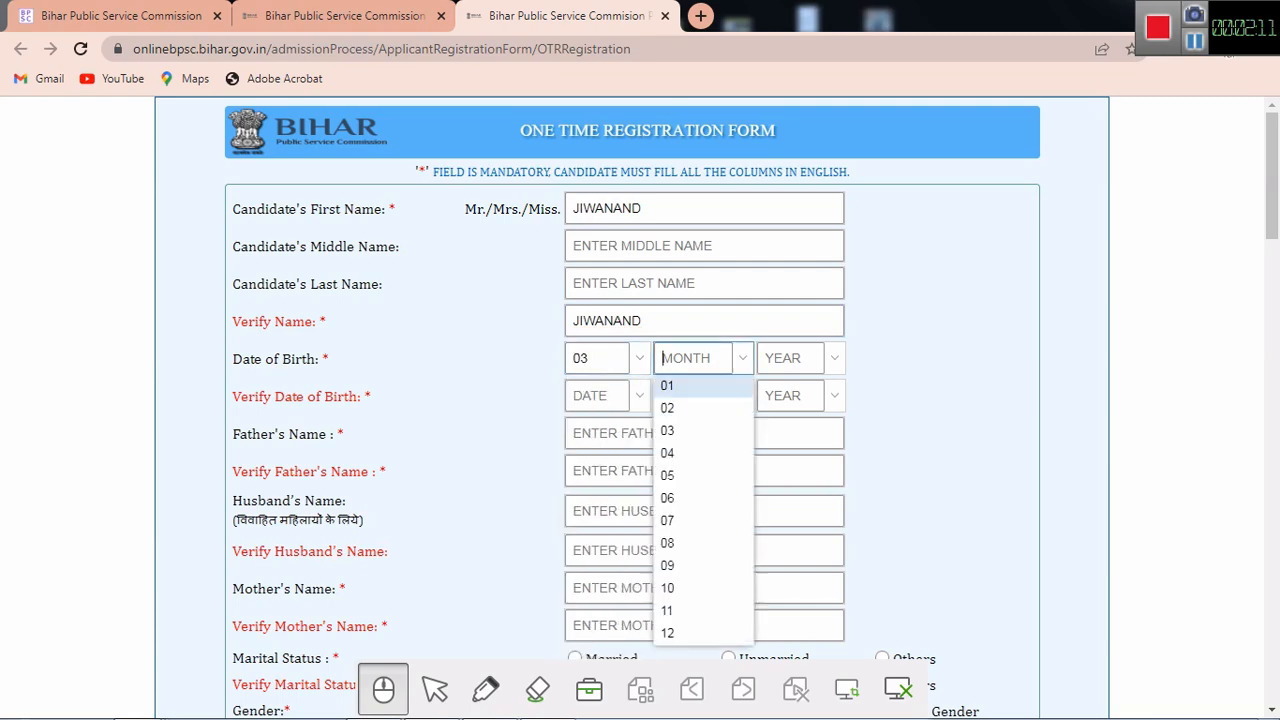
key(Down)
key(Down)
key(Up)
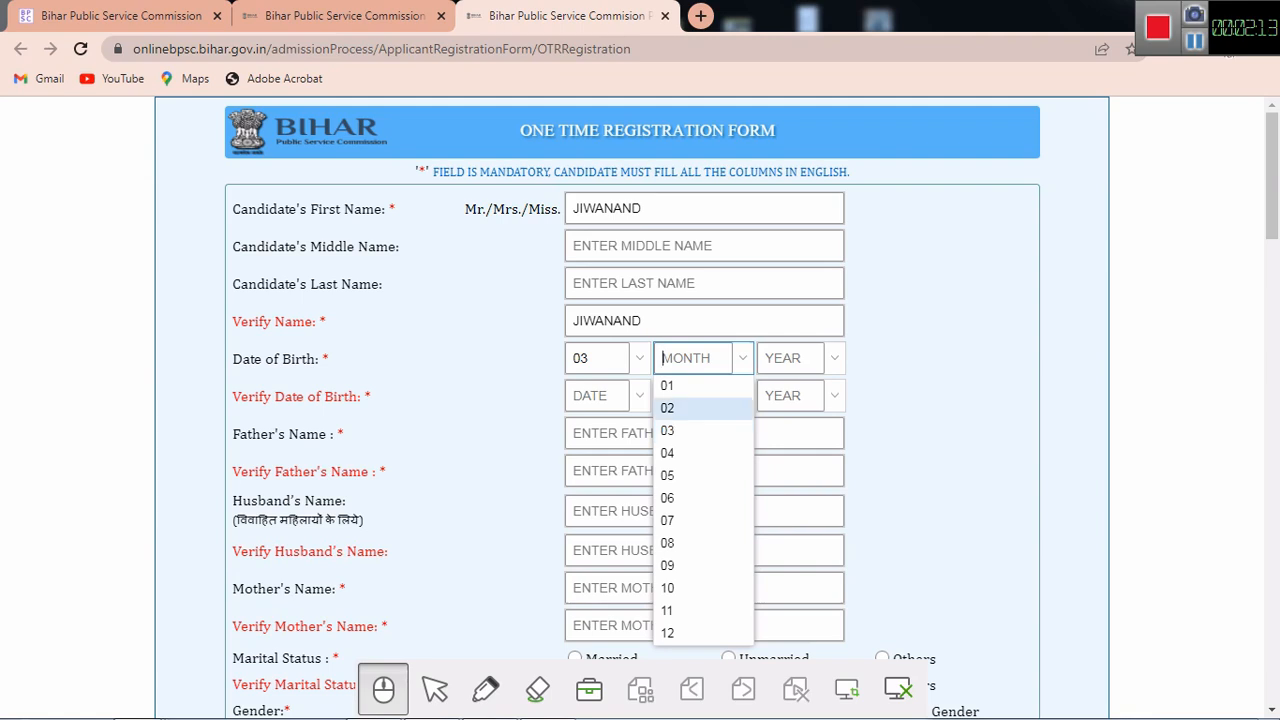
key(Return)
key(Tab)
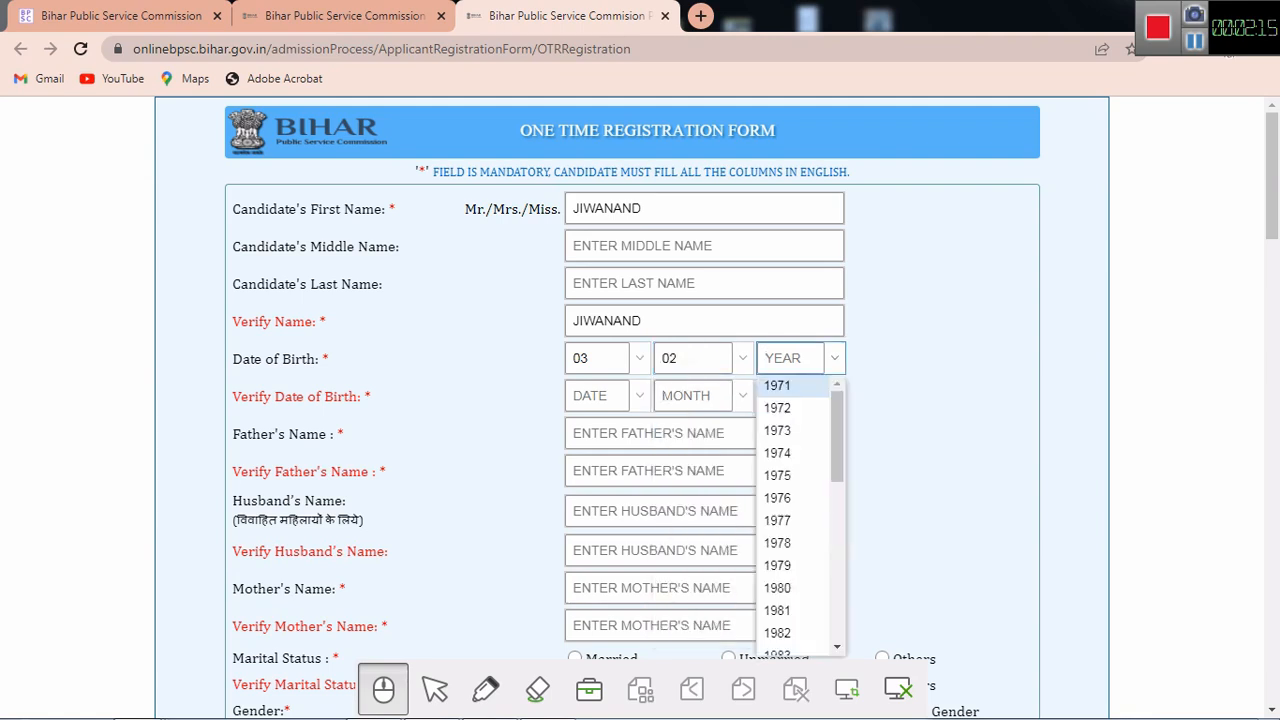
scroll(800, 515, down, 2)
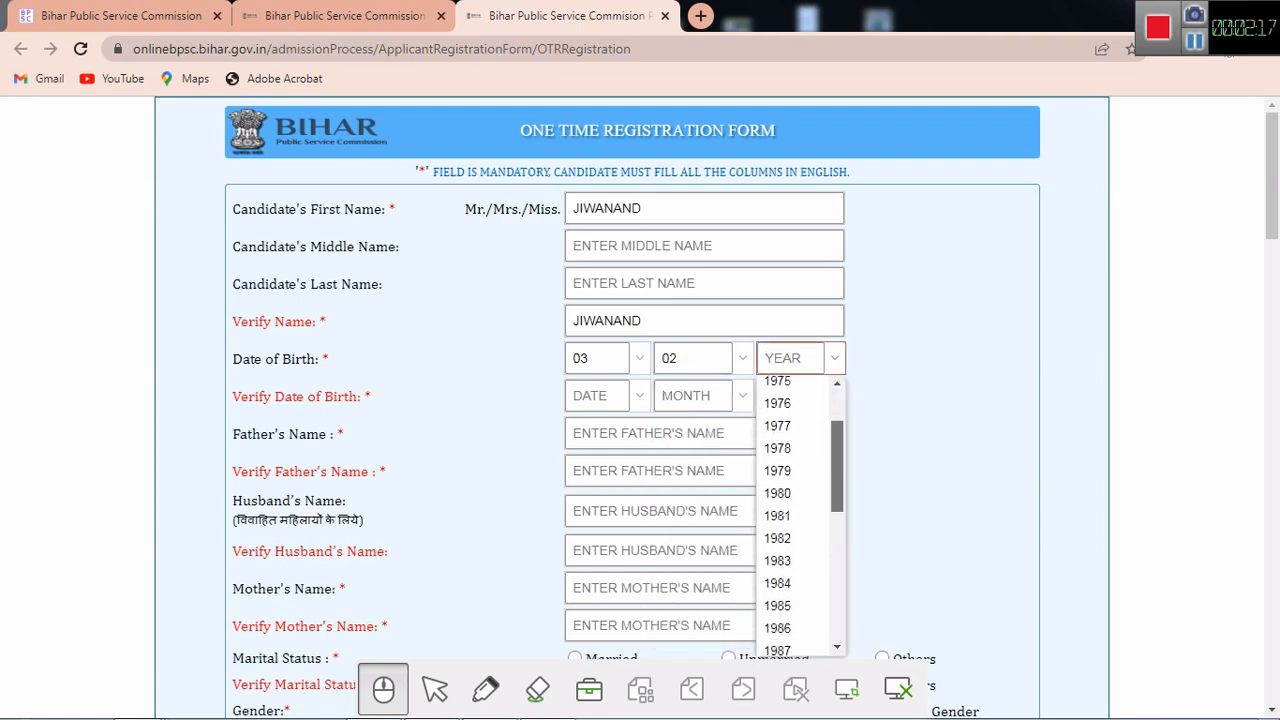
drag(837, 466, 837, 477)
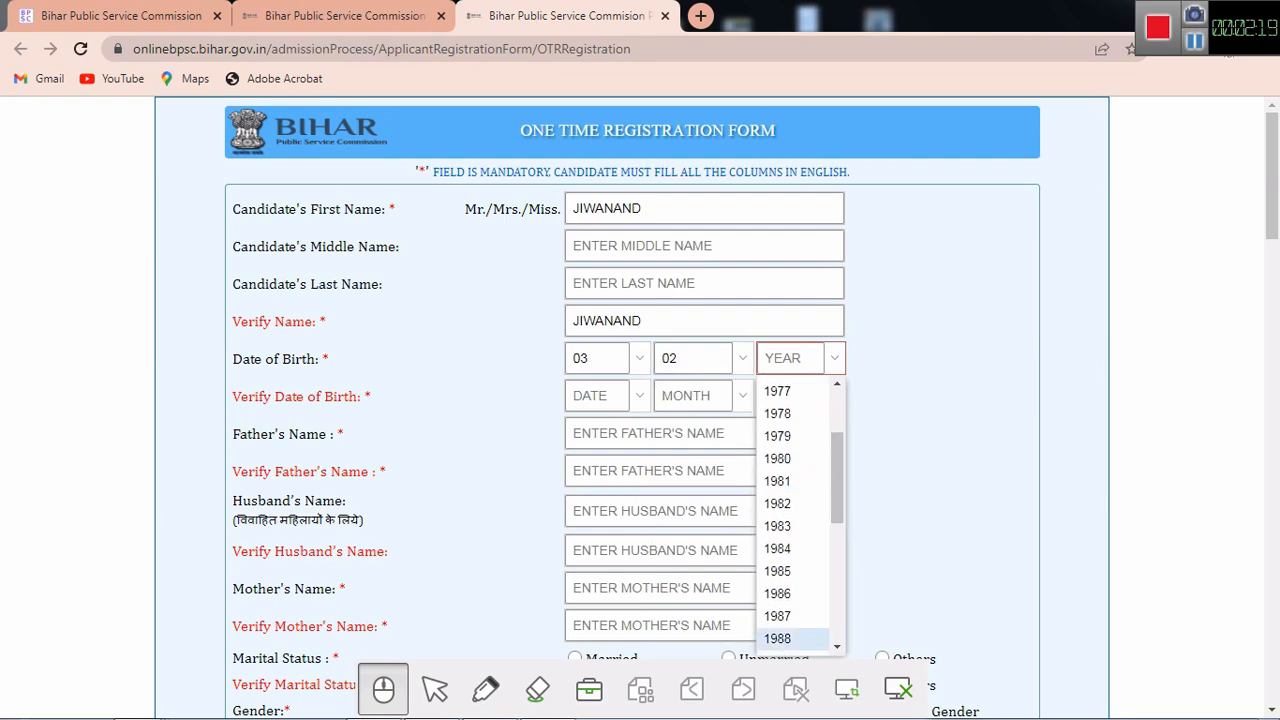
click(785, 638)
click(639, 396)
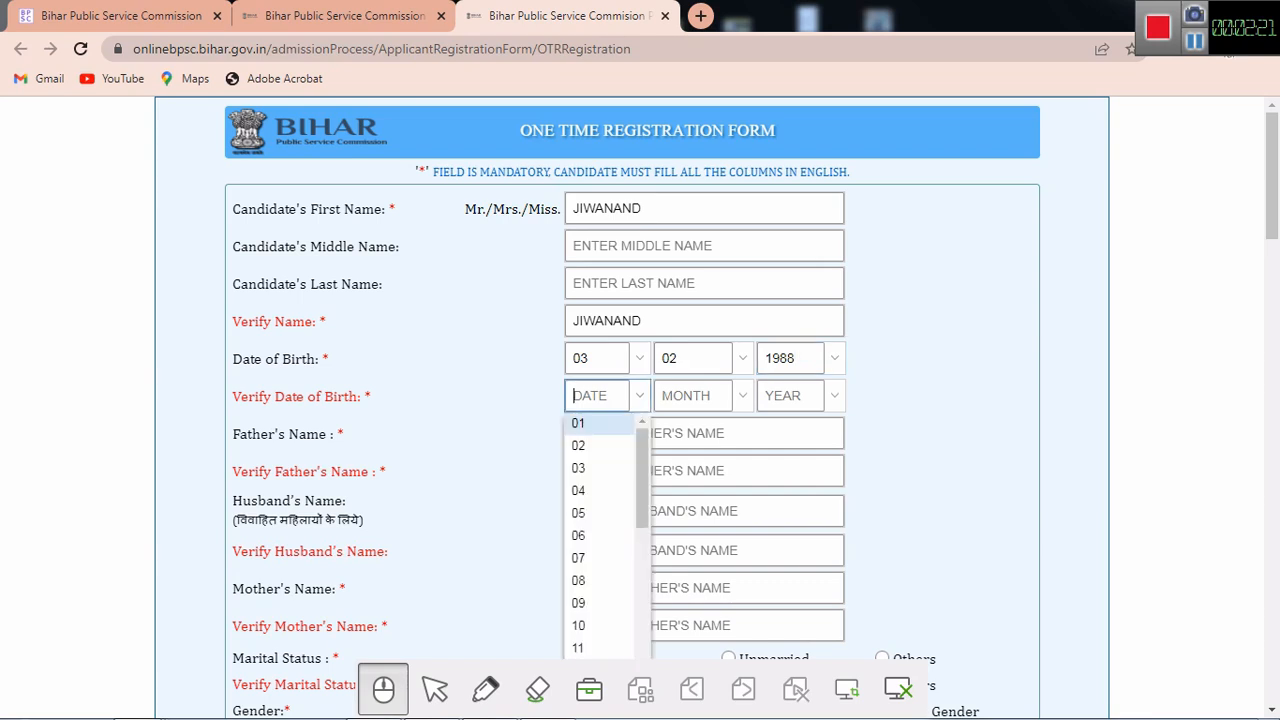
key(Return)
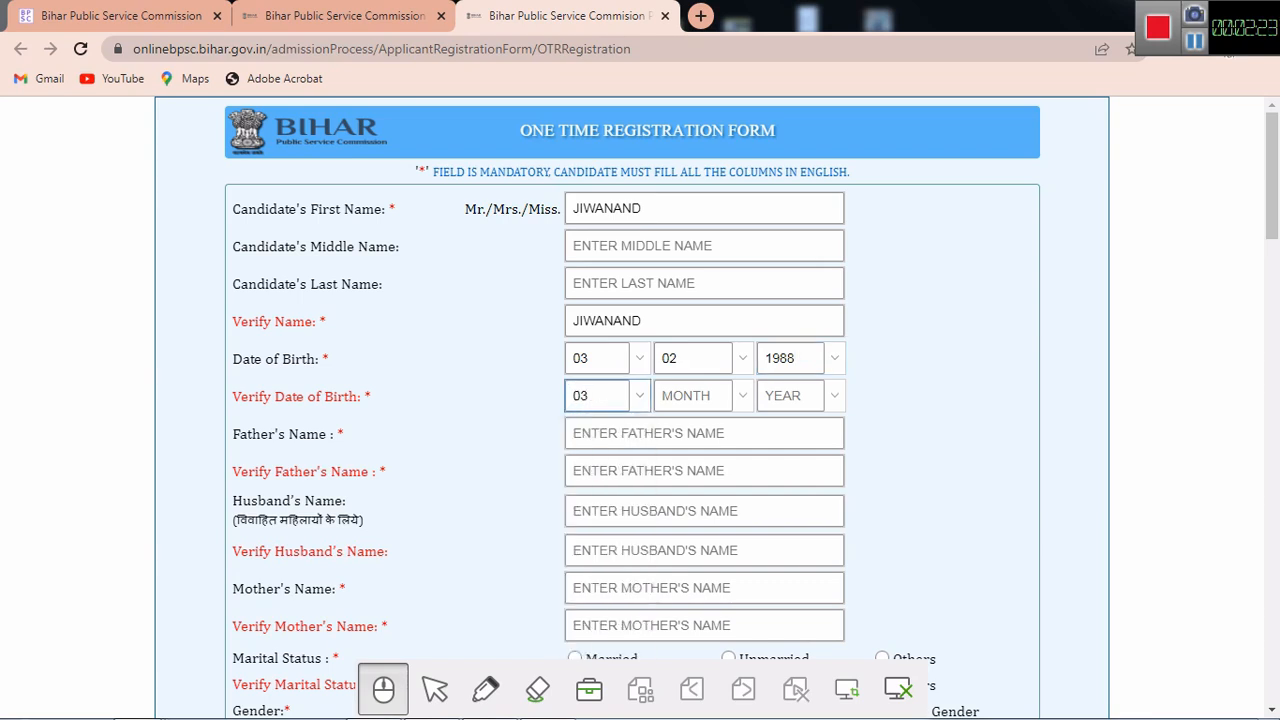
key(Tab)
key(Down)
key(Return)
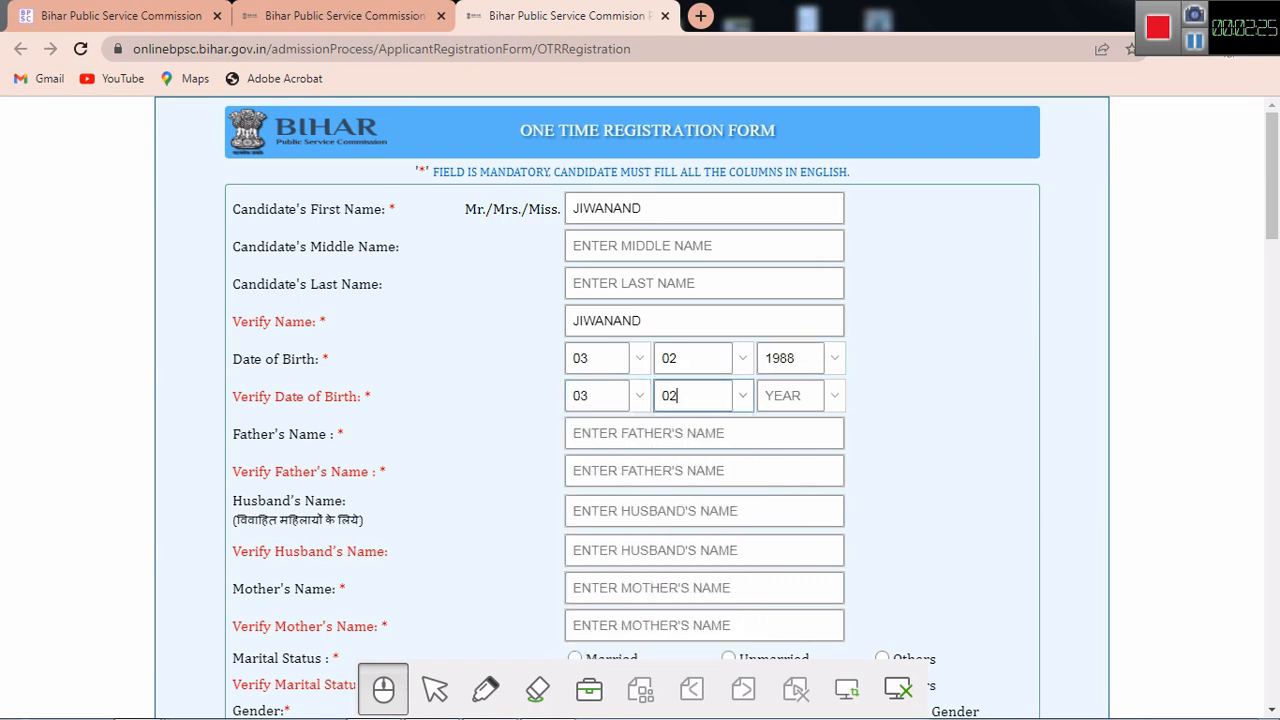
key(Tab)
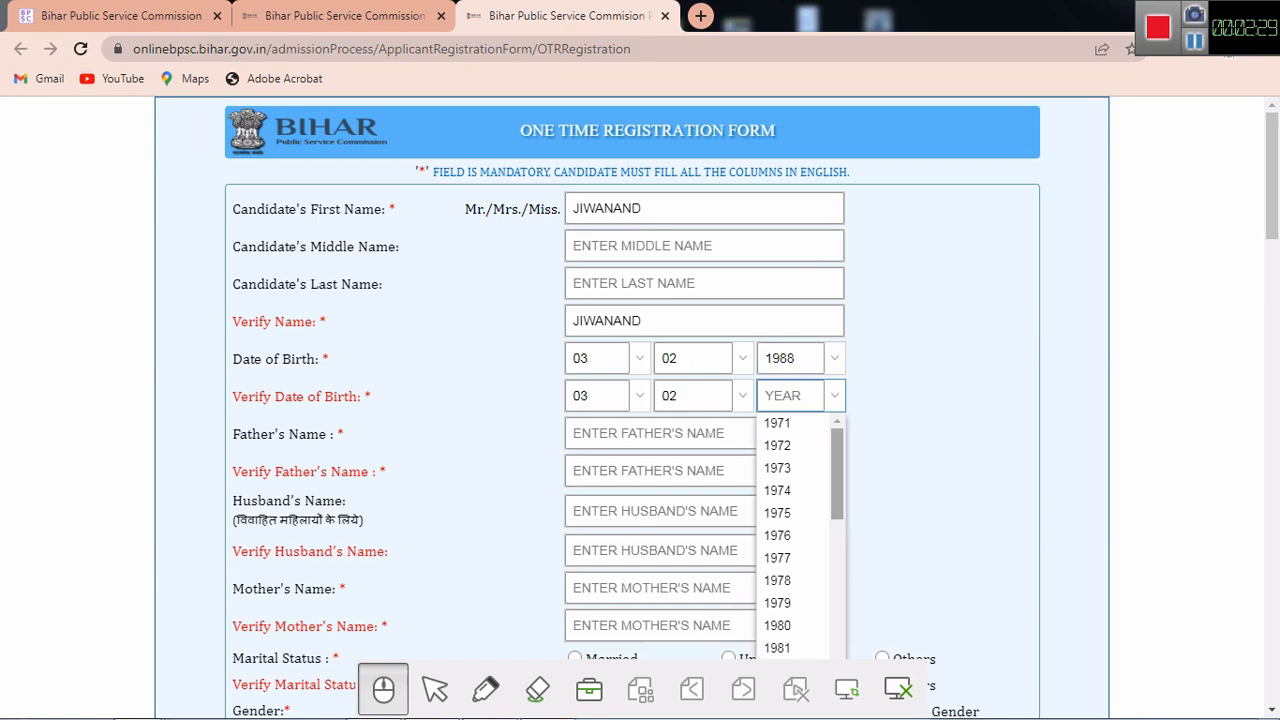
scroll(800, 540, down, 3)
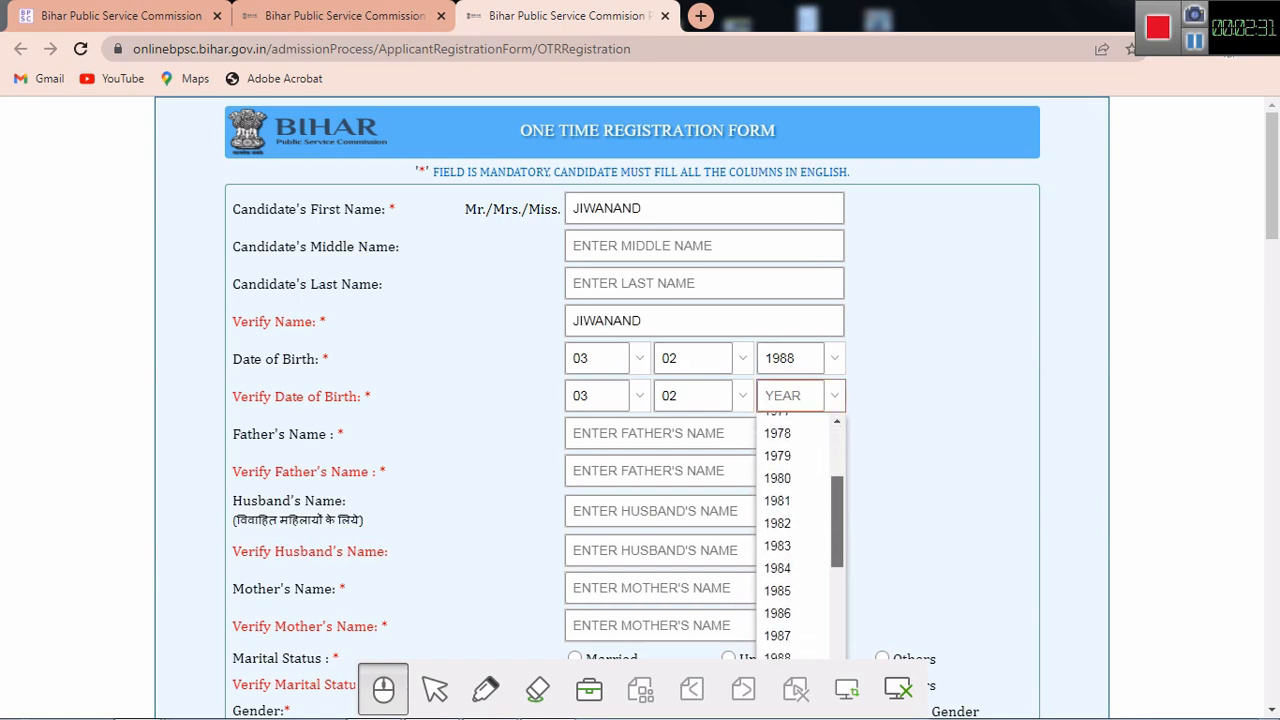
scroll(800, 540, down, 1)
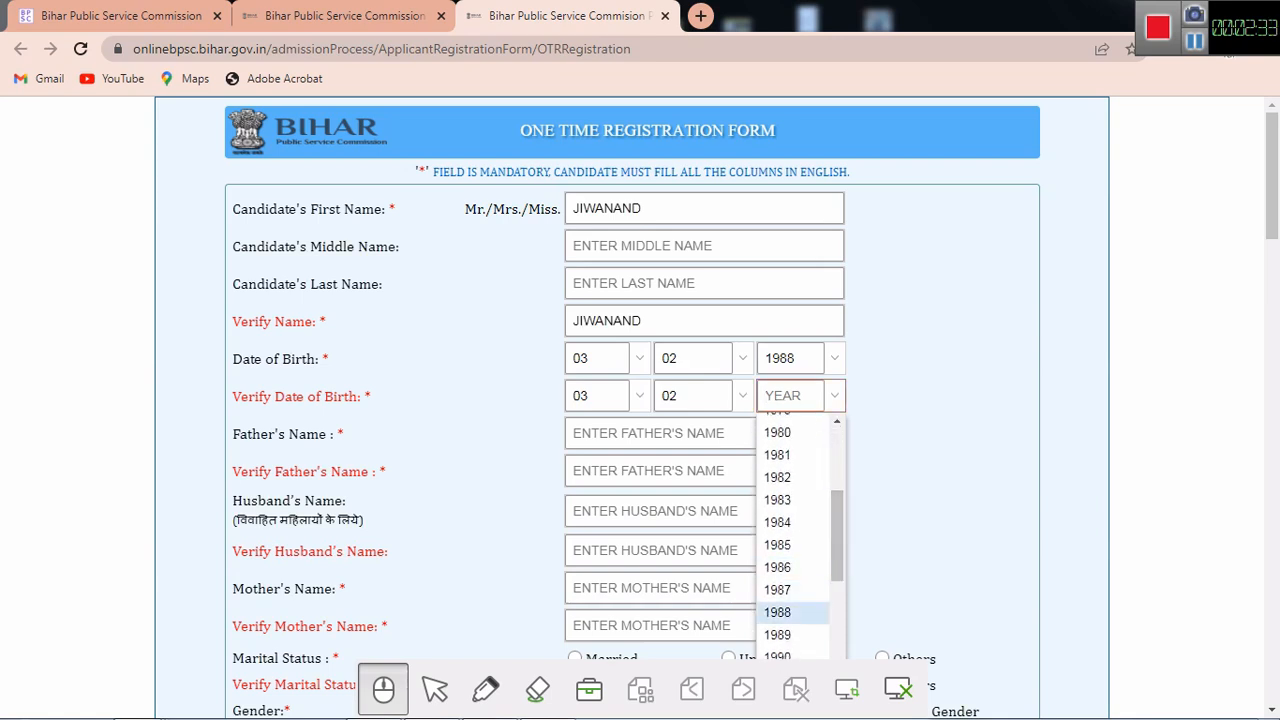
click(778, 612)
click(778, 608)
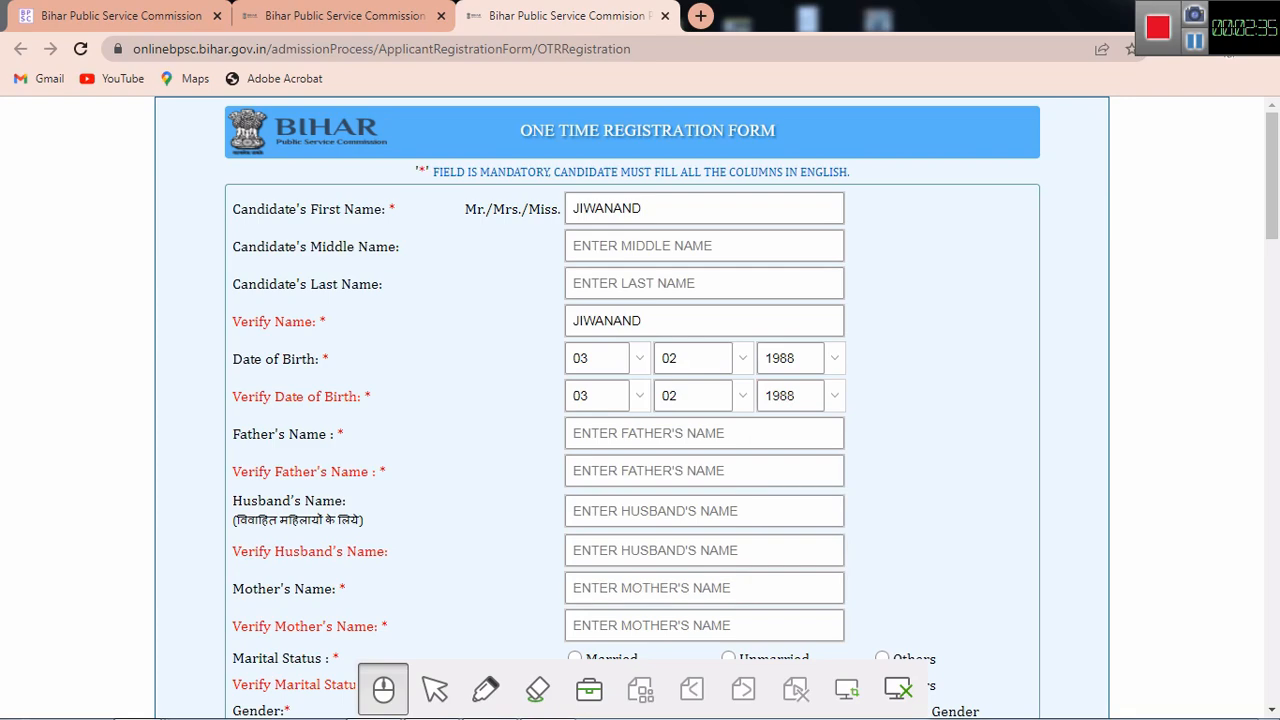
click(704, 433)
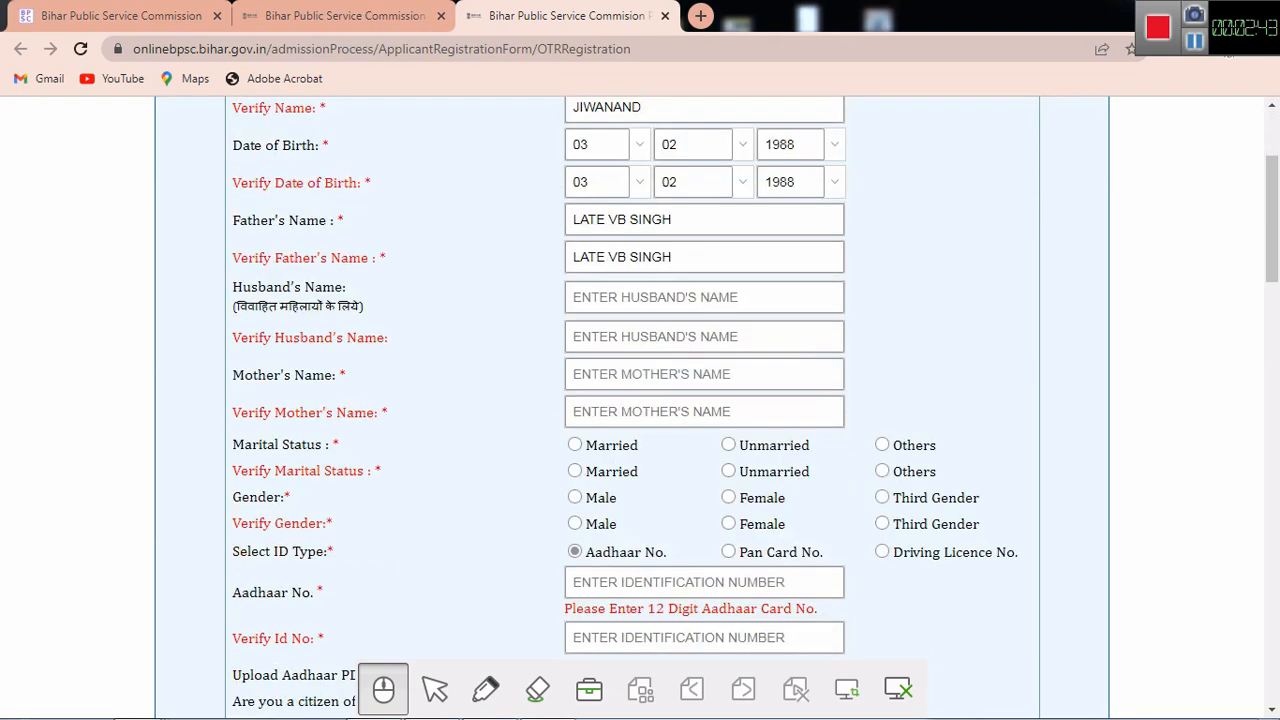
click(486, 688)
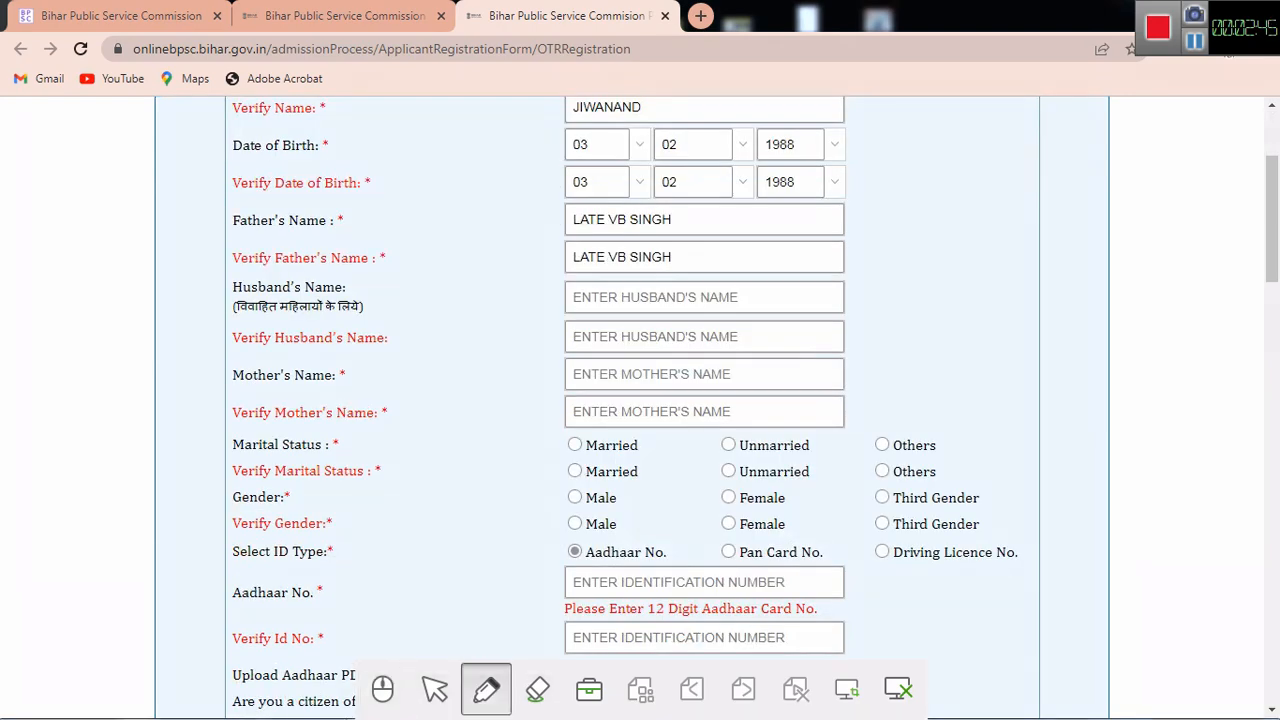
drag(184, 301, 284, 281)
drag(188, 338, 262, 340)
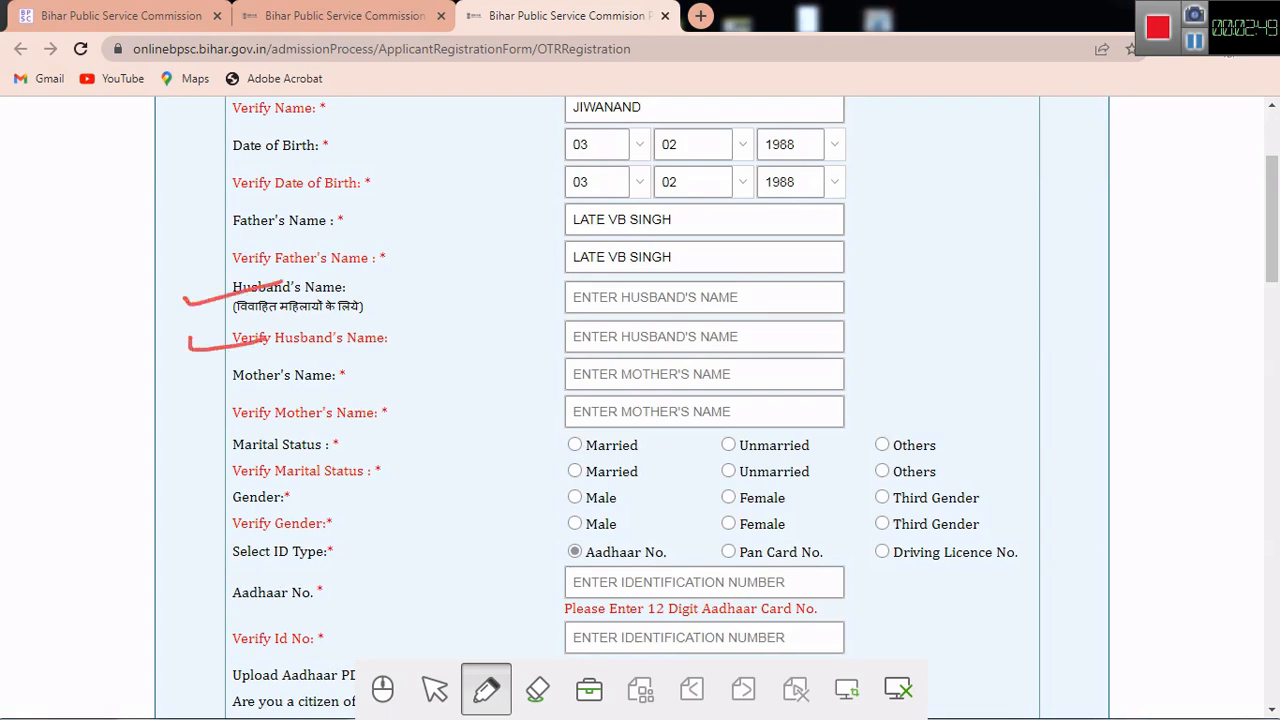
drag(189, 380, 257, 379)
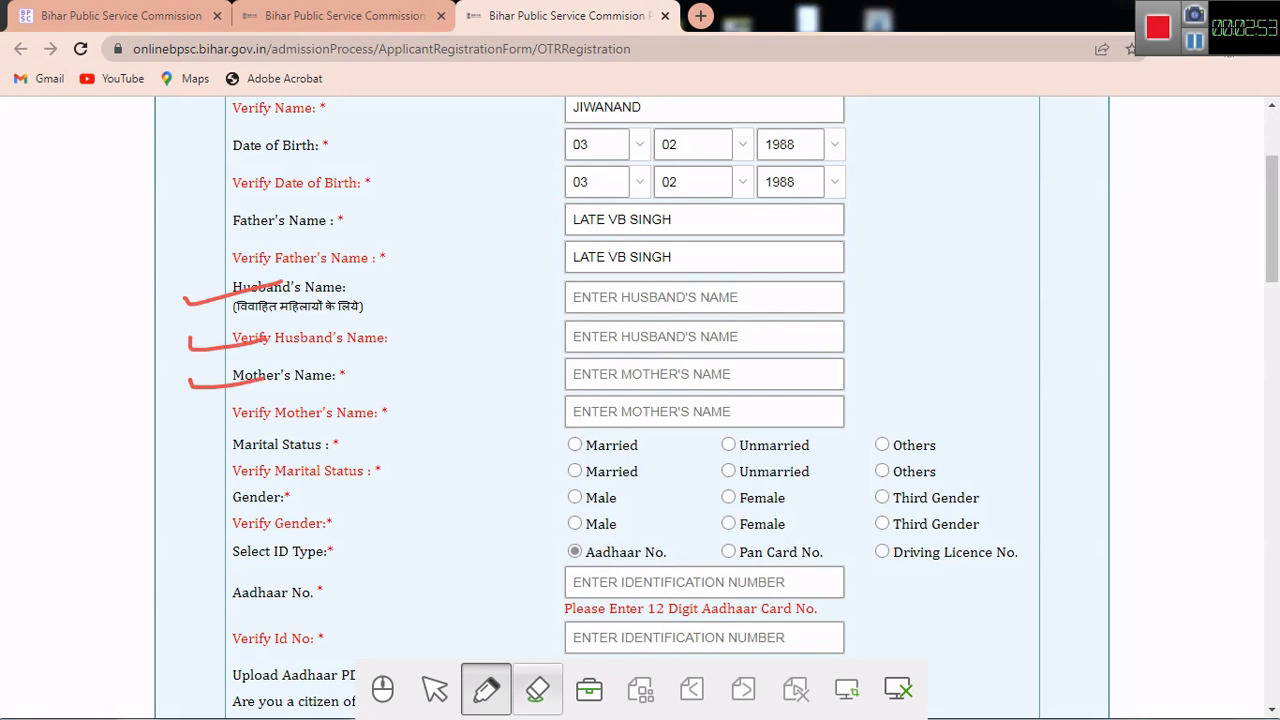
drag(198, 419, 249, 413)
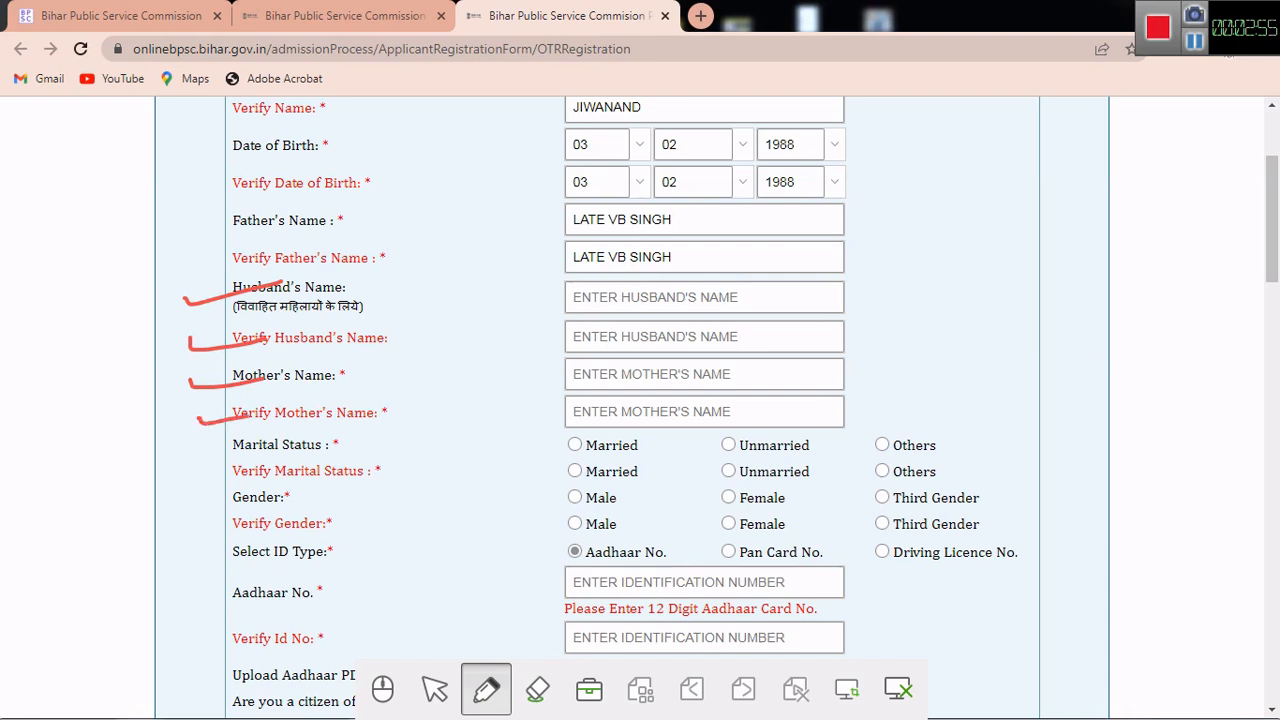
click(537, 689)
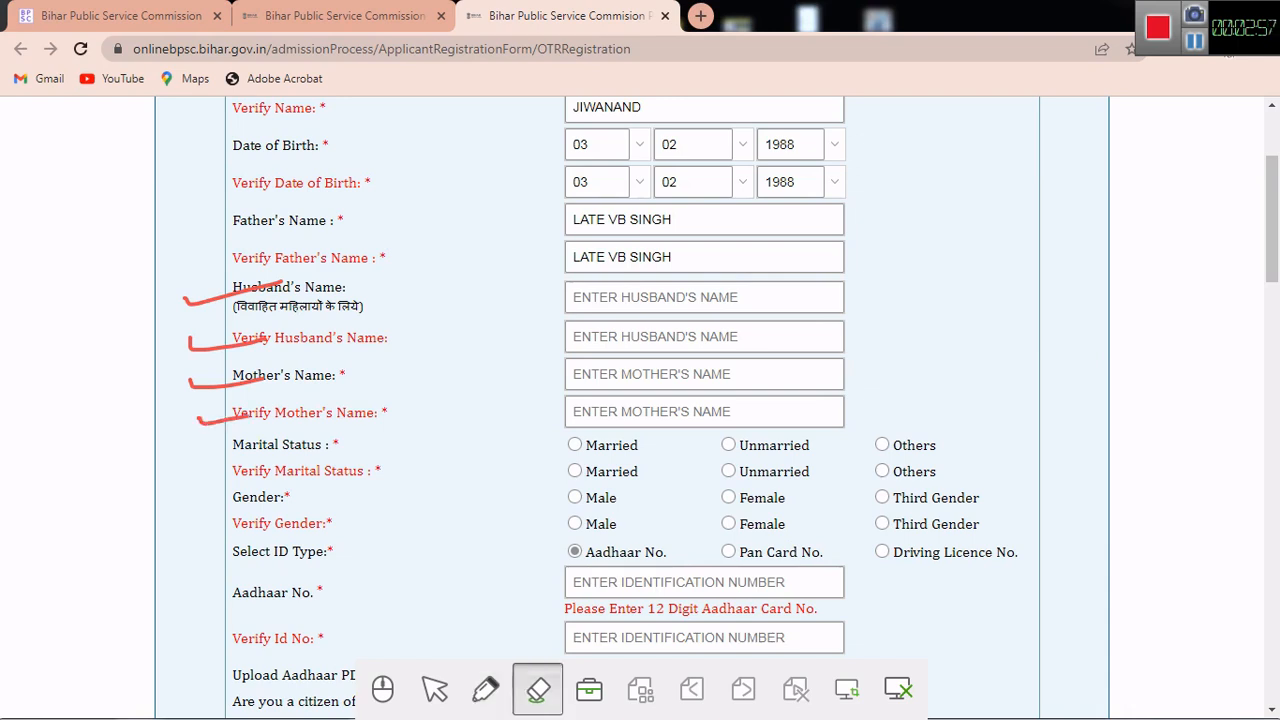
click(558, 620)
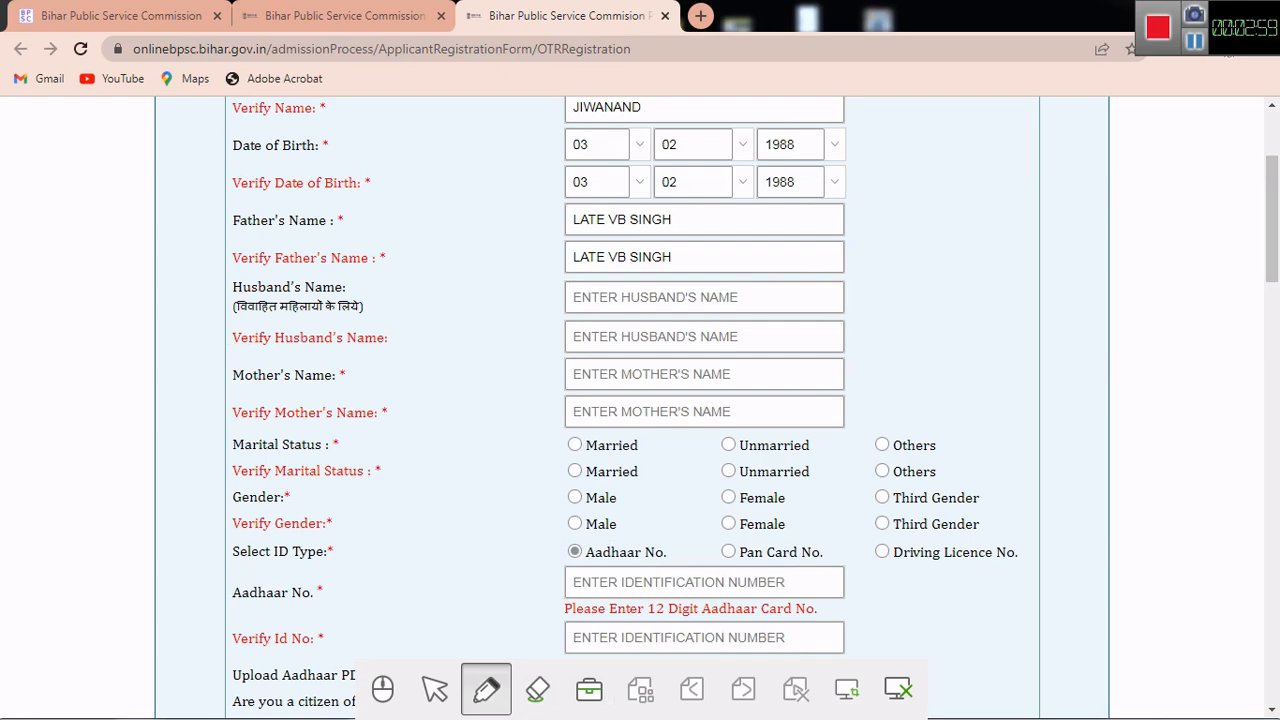
Step: Select Married in both Marital Status and Verify Marital Status
click(383, 689)
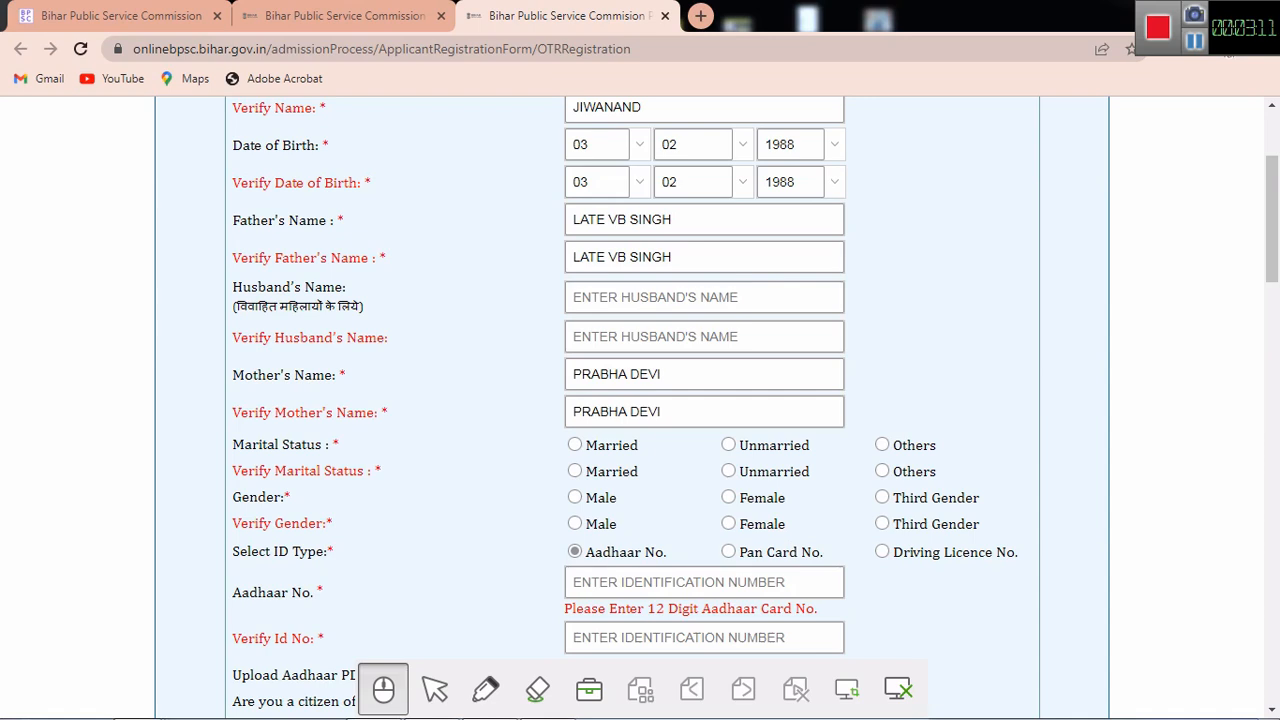
click(575, 445)
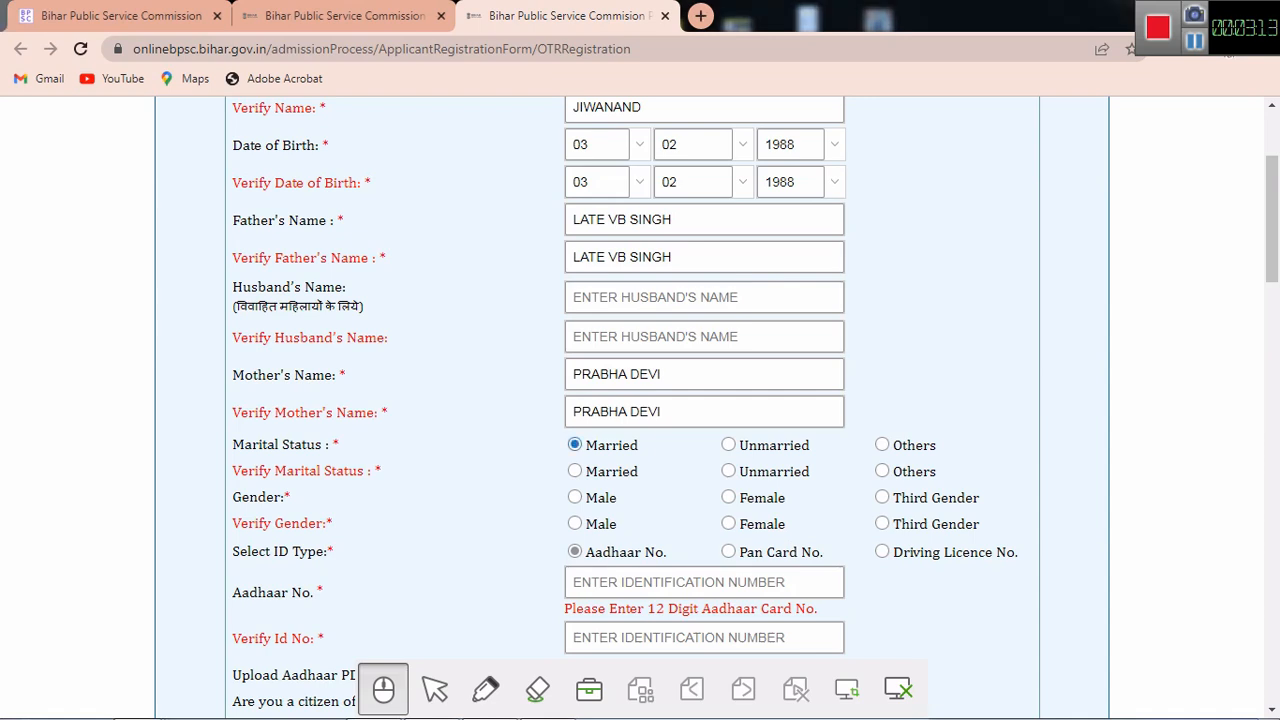
click(575, 471)
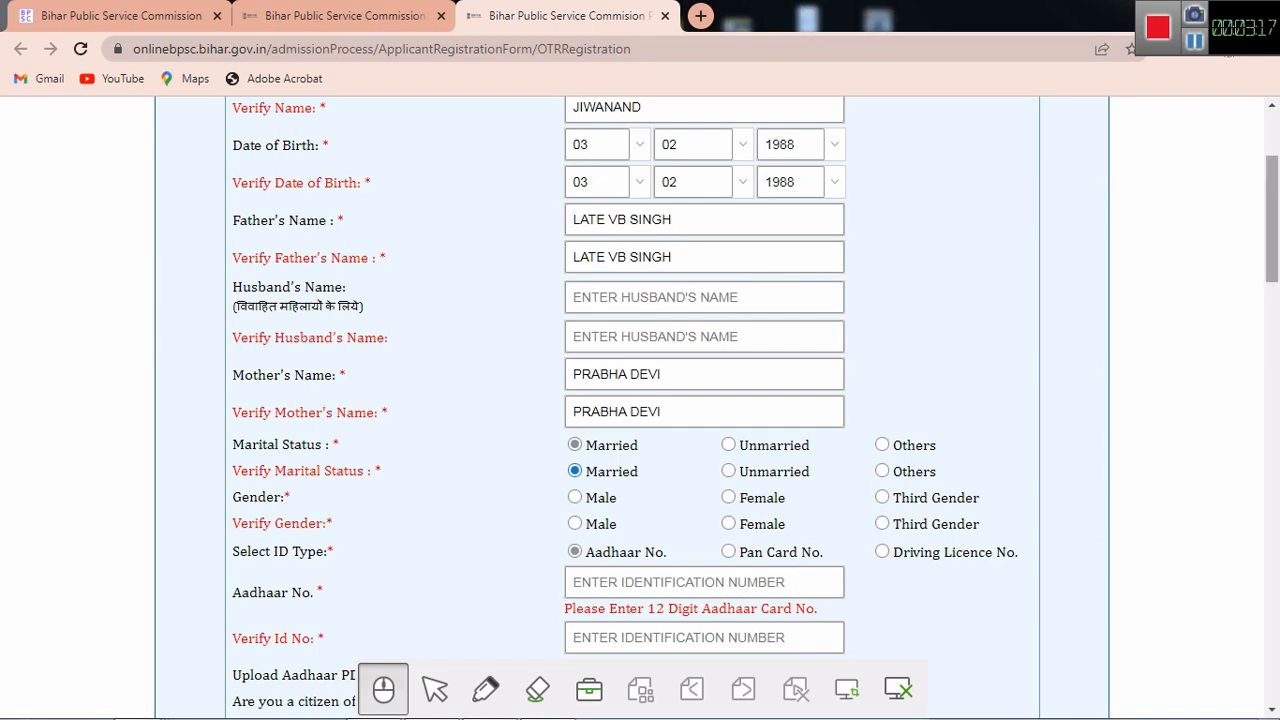
drag(1272, 219, 1272, 259)
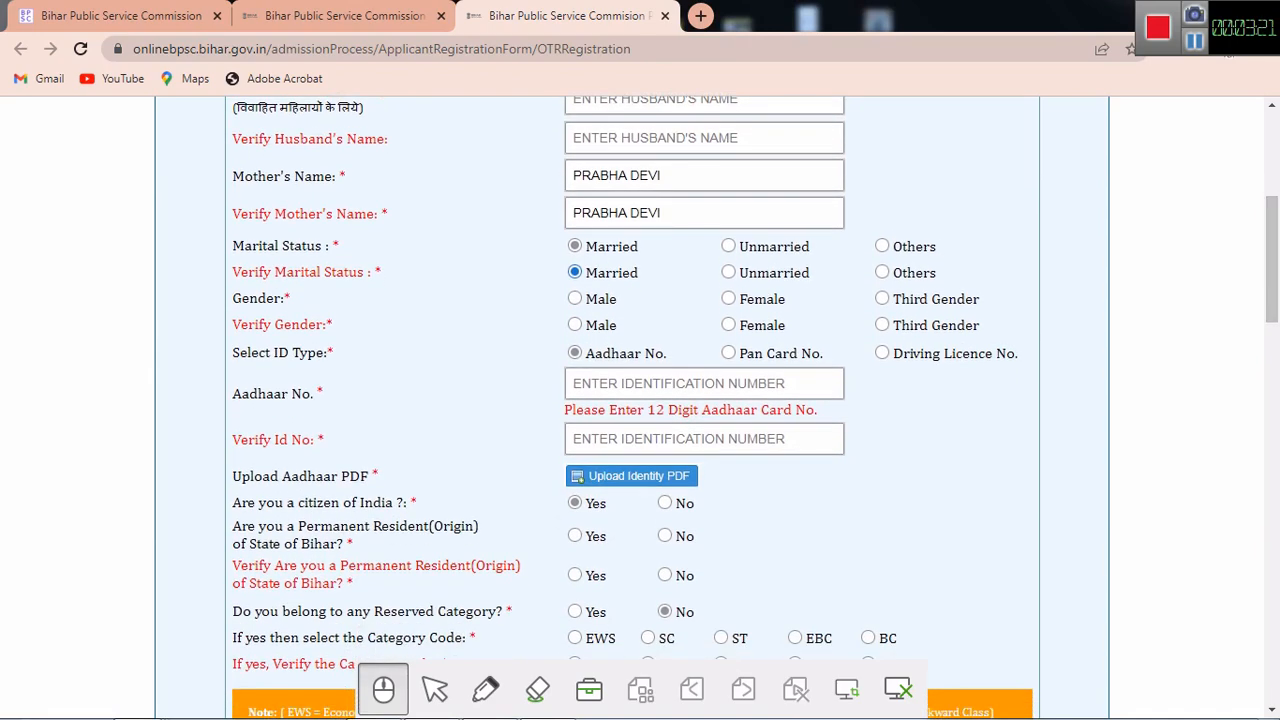
Step: Pick Male in both gender rows, try Pan Card, dismiss the fee notice, revert to Aadhaar
click(575, 298)
click(575, 325)
click(729, 353)
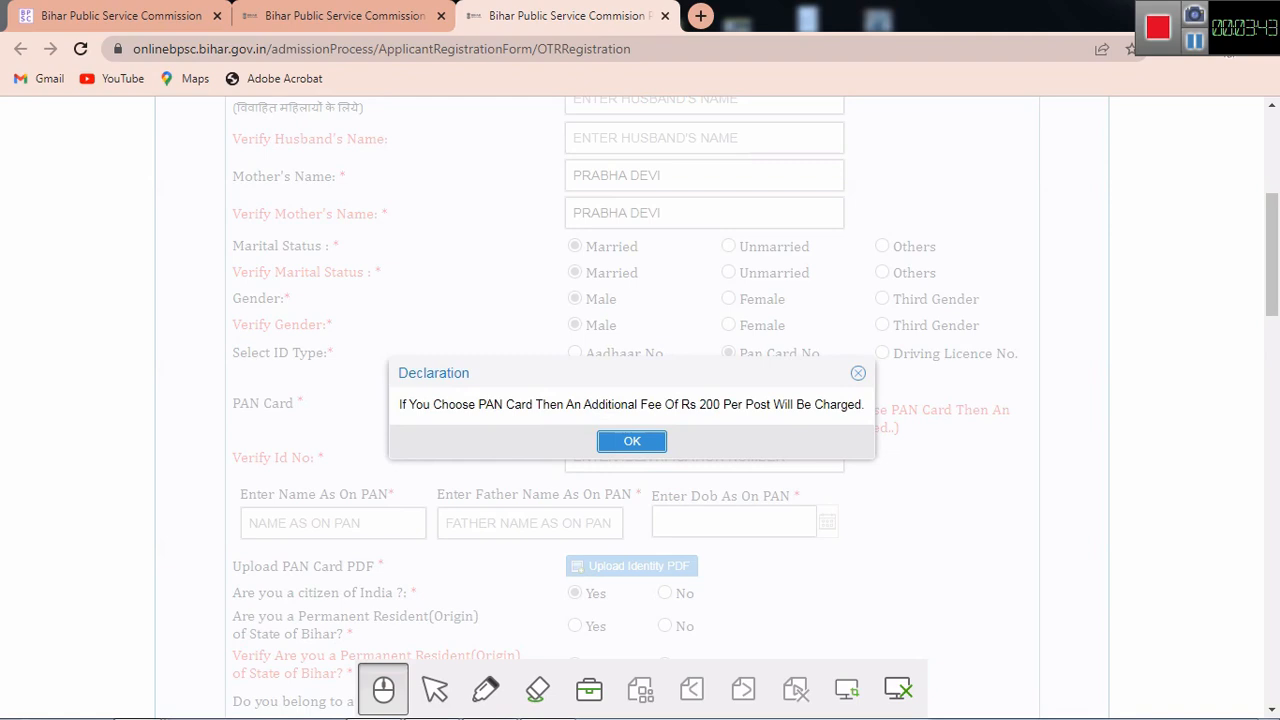
key(Return)
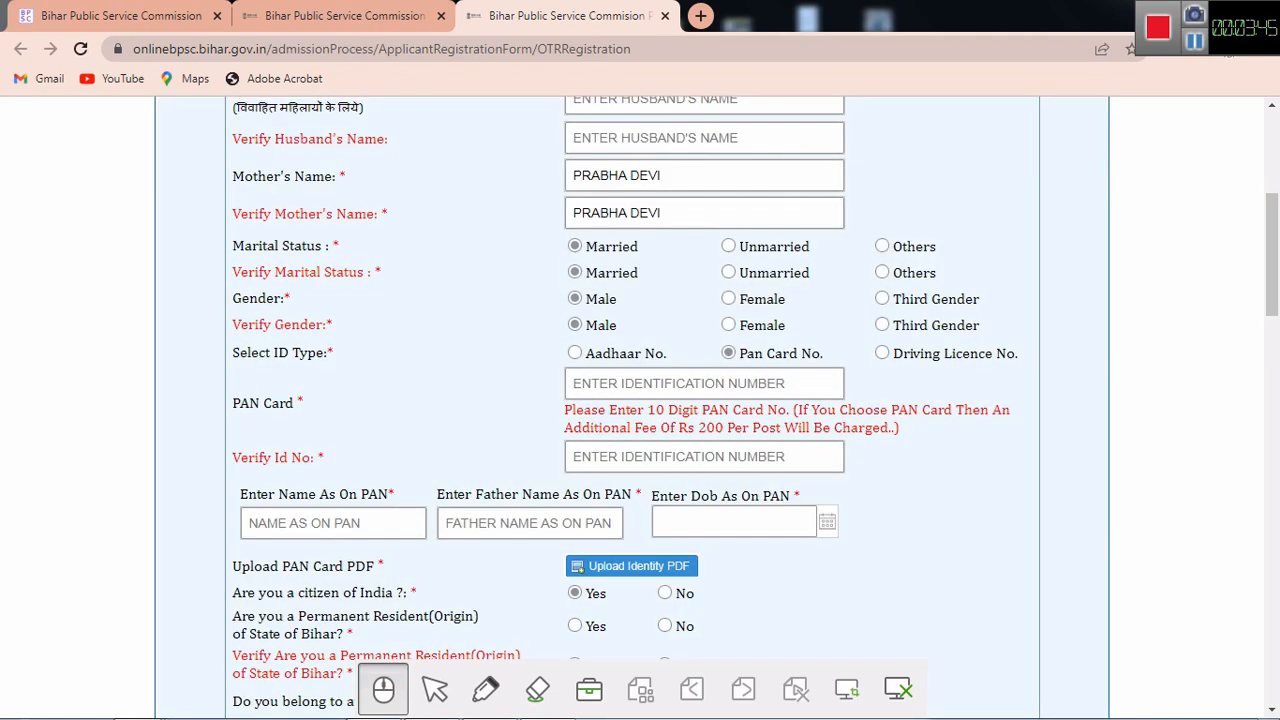
click(575, 353)
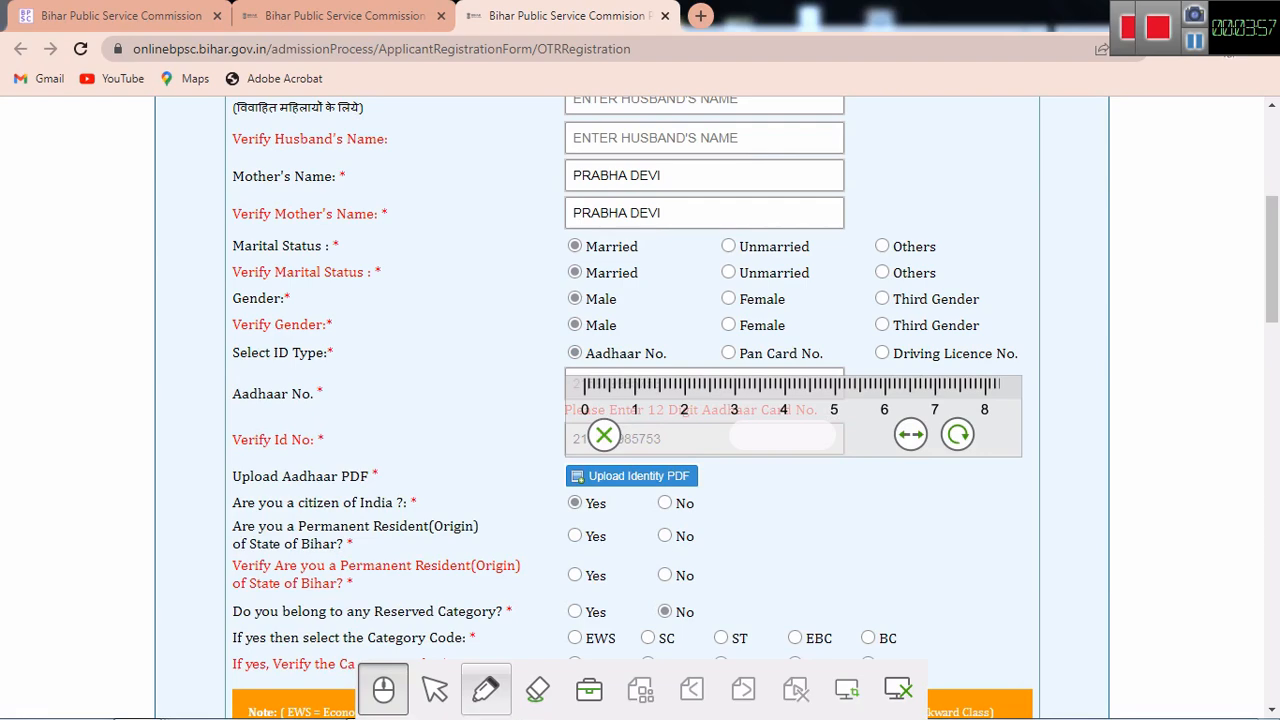
click(486, 689)
mouse_move(189, 469)
mouse_down()
mouse_move(204, 480)
mouse_move(254, 465)
mouse_up()
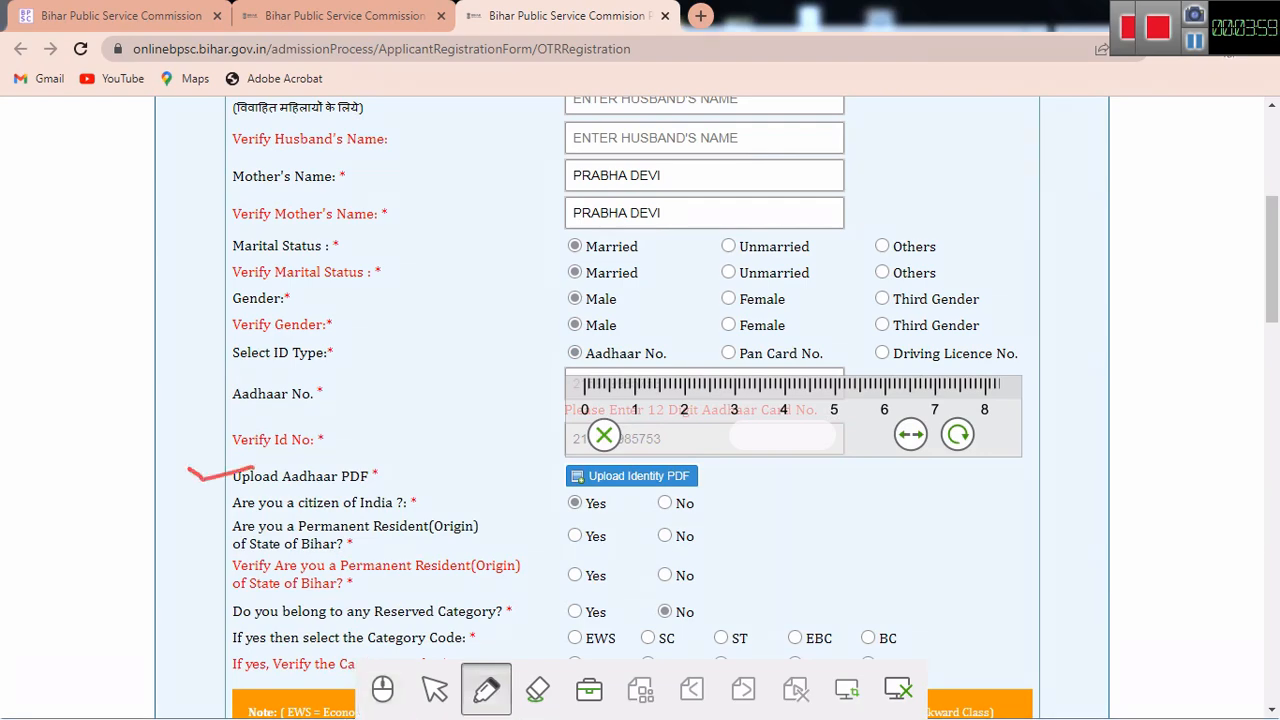
drag(376, 448, 398, 477)
mouse_move(424, 436)
mouse_down()
mouse_move(449, 456)
mouse_move(422, 433)
mouse_up()
drag(417, 486, 516, 477)
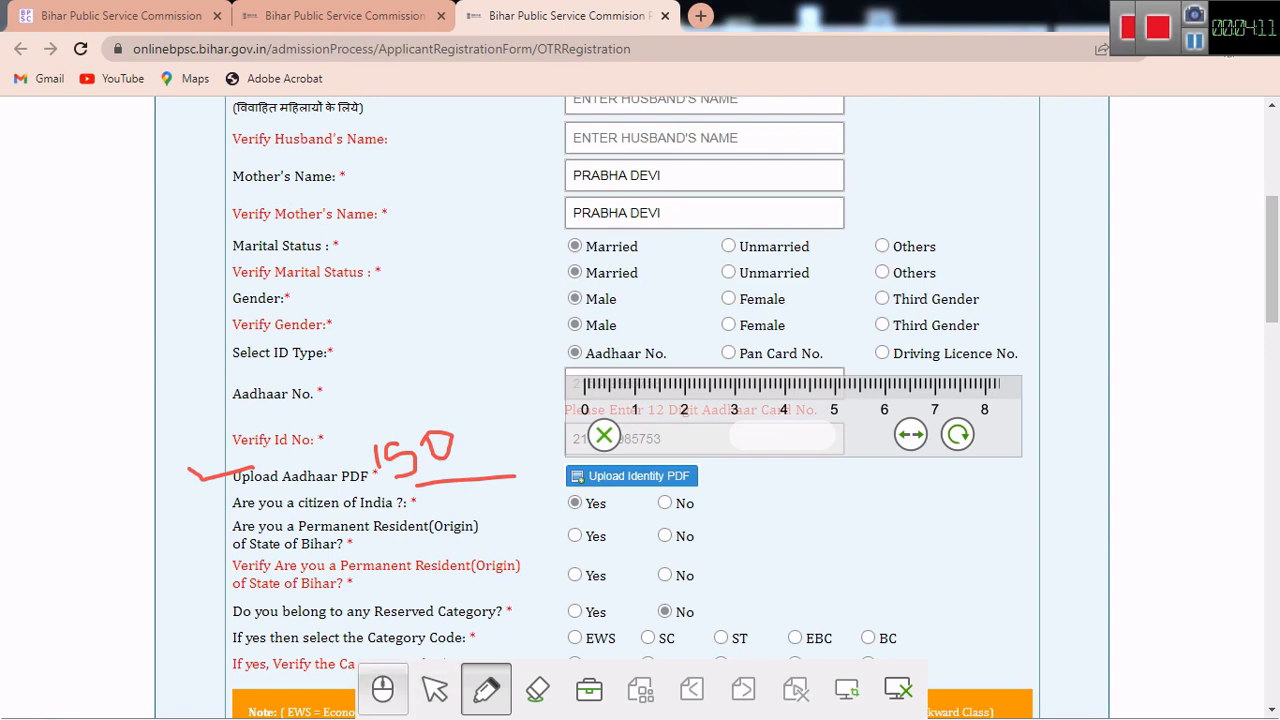
click(383, 689)
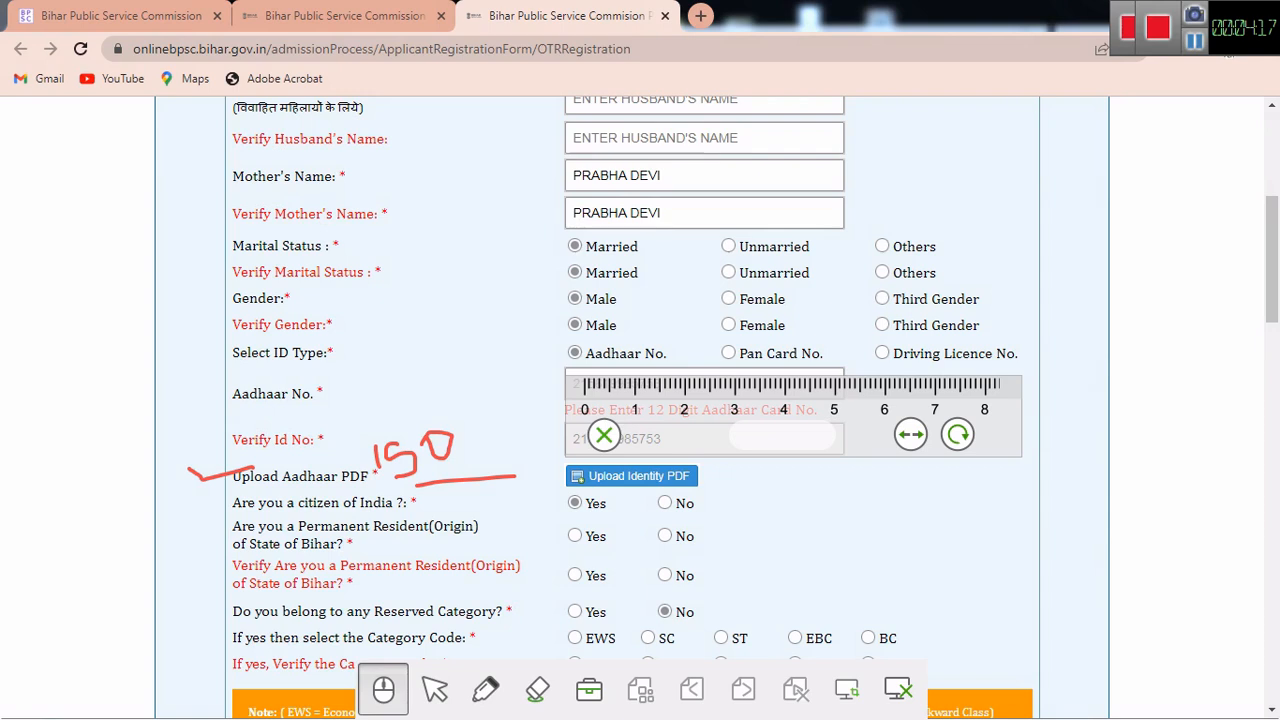
Step: Answer No to permanent Bihar residence in both the main and verify rows
click(575, 536)
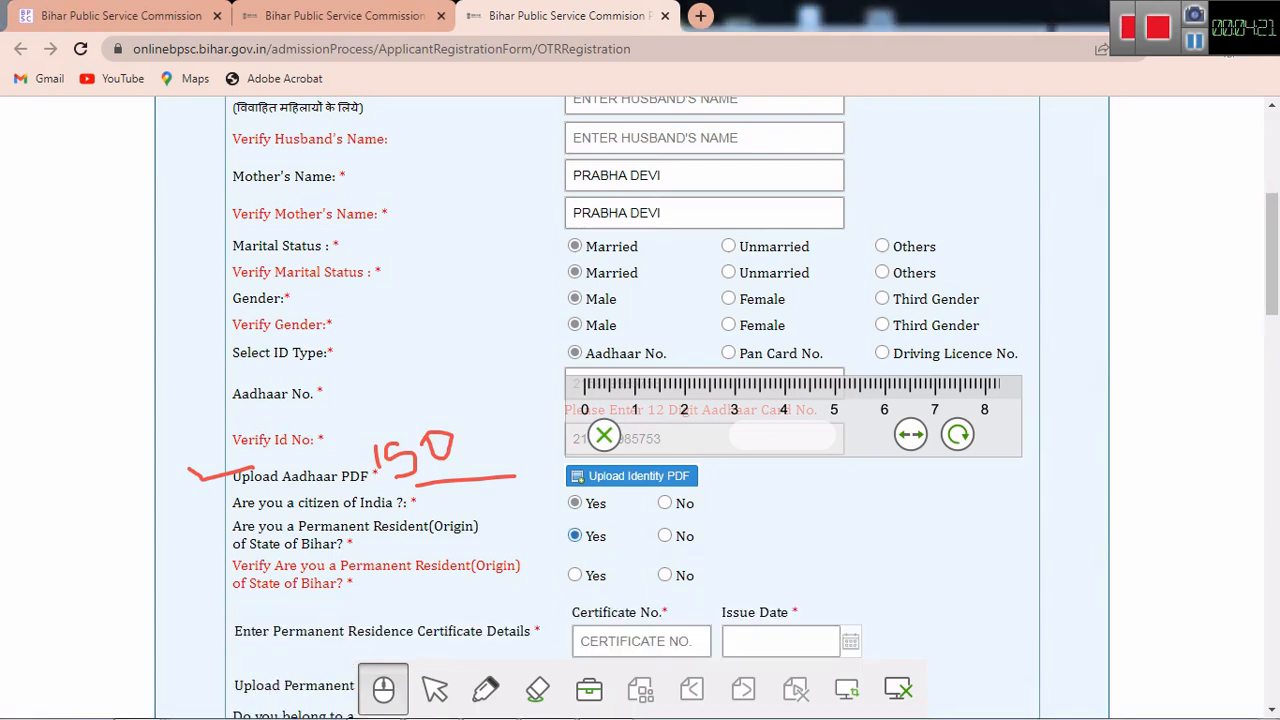
click(665, 536)
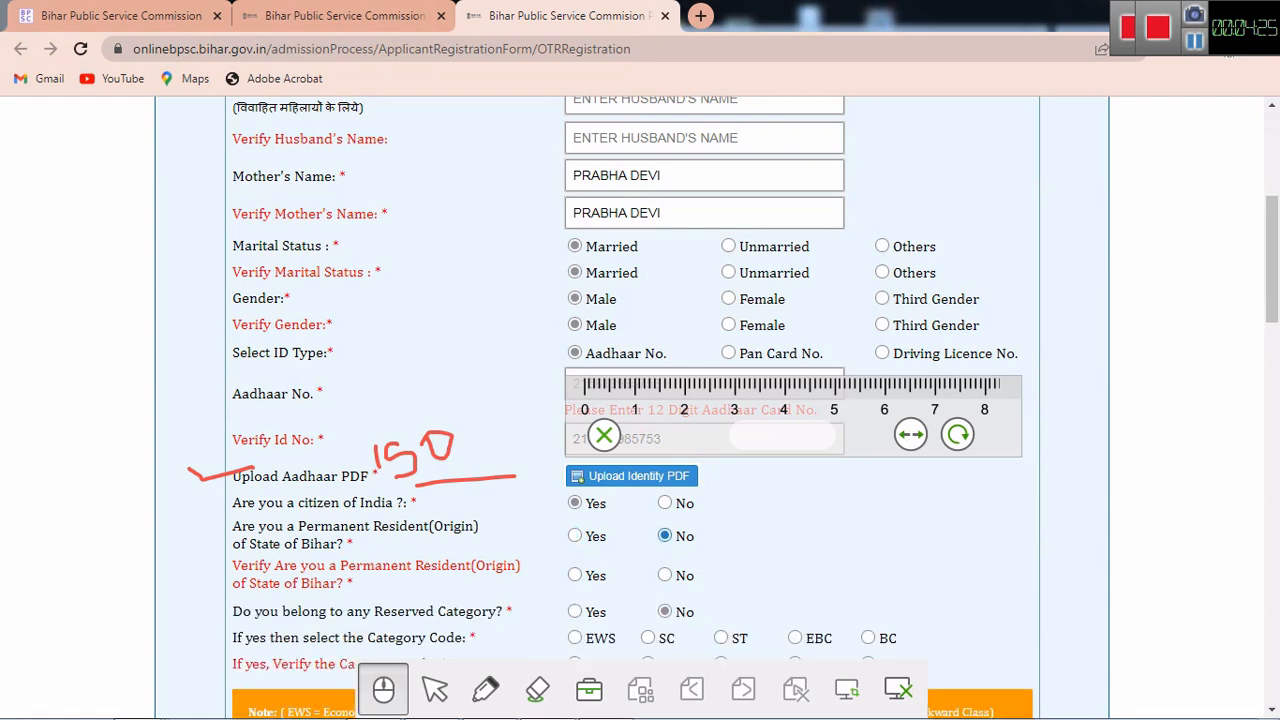
click(665, 575)
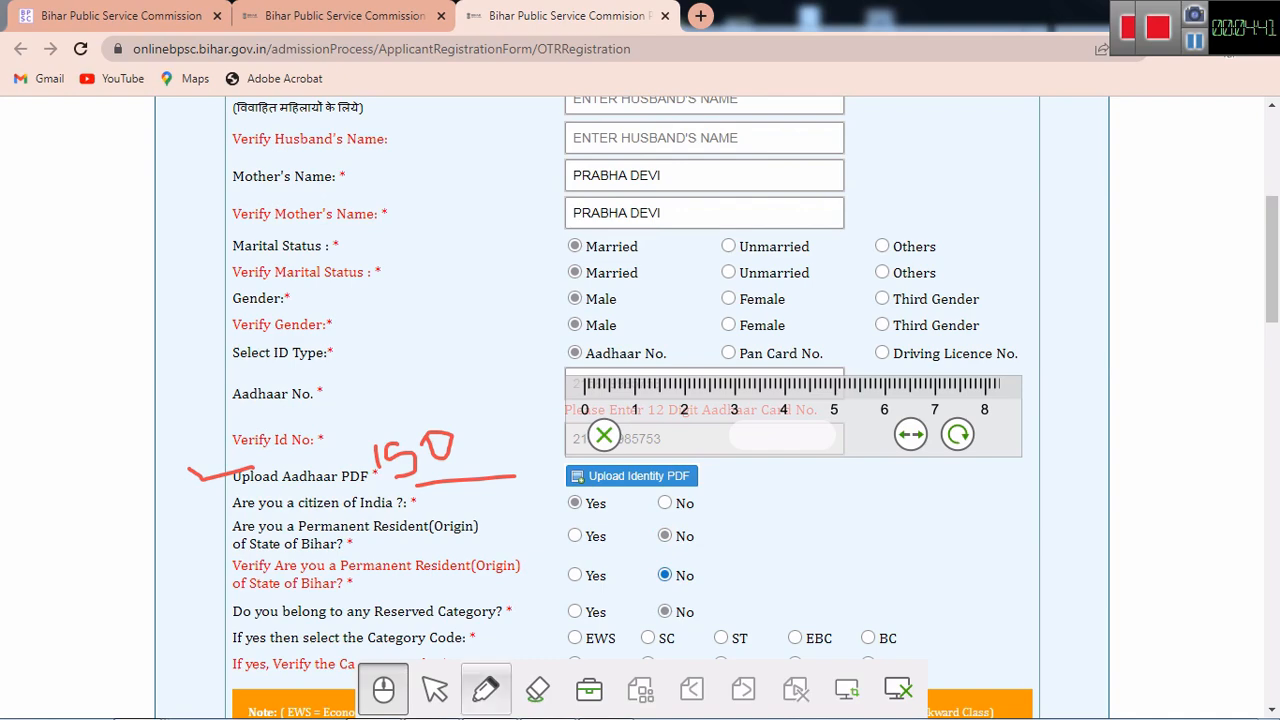
mouse_move(435, 689)
mouse_down()
mouse_move(617, 586)
mouse_move(639, 537)
mouse_up()
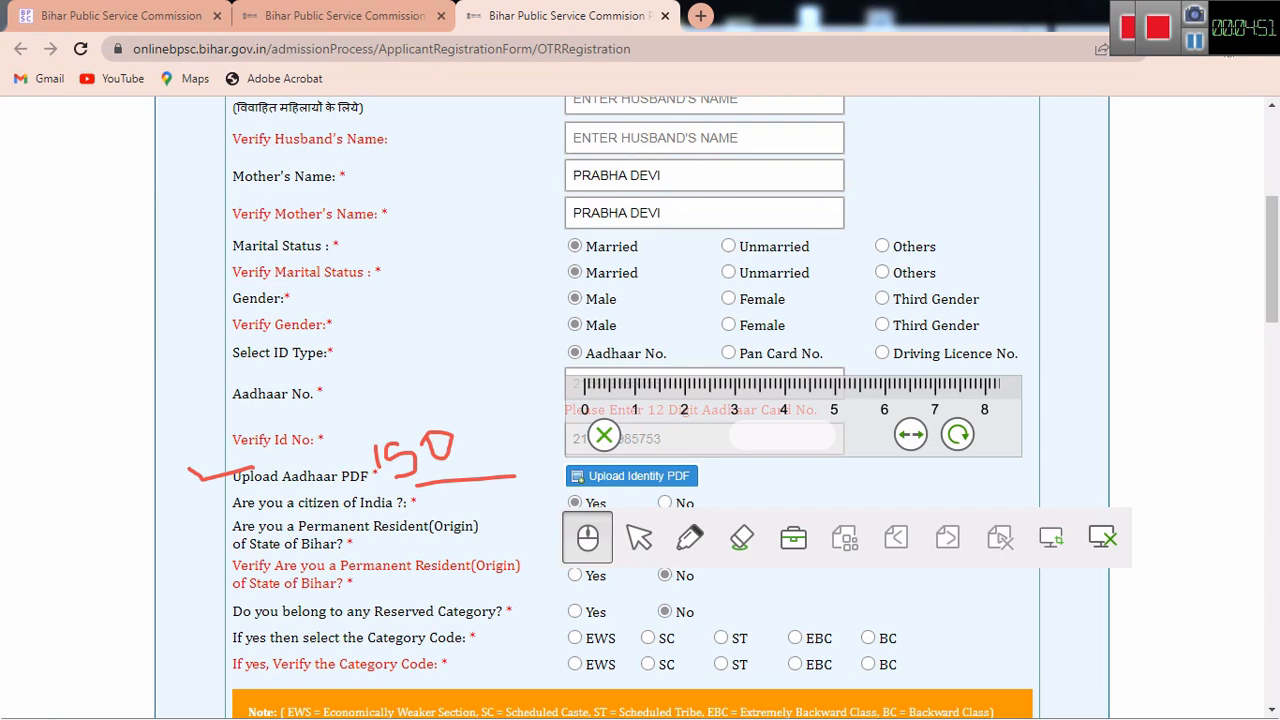
click(665, 575)
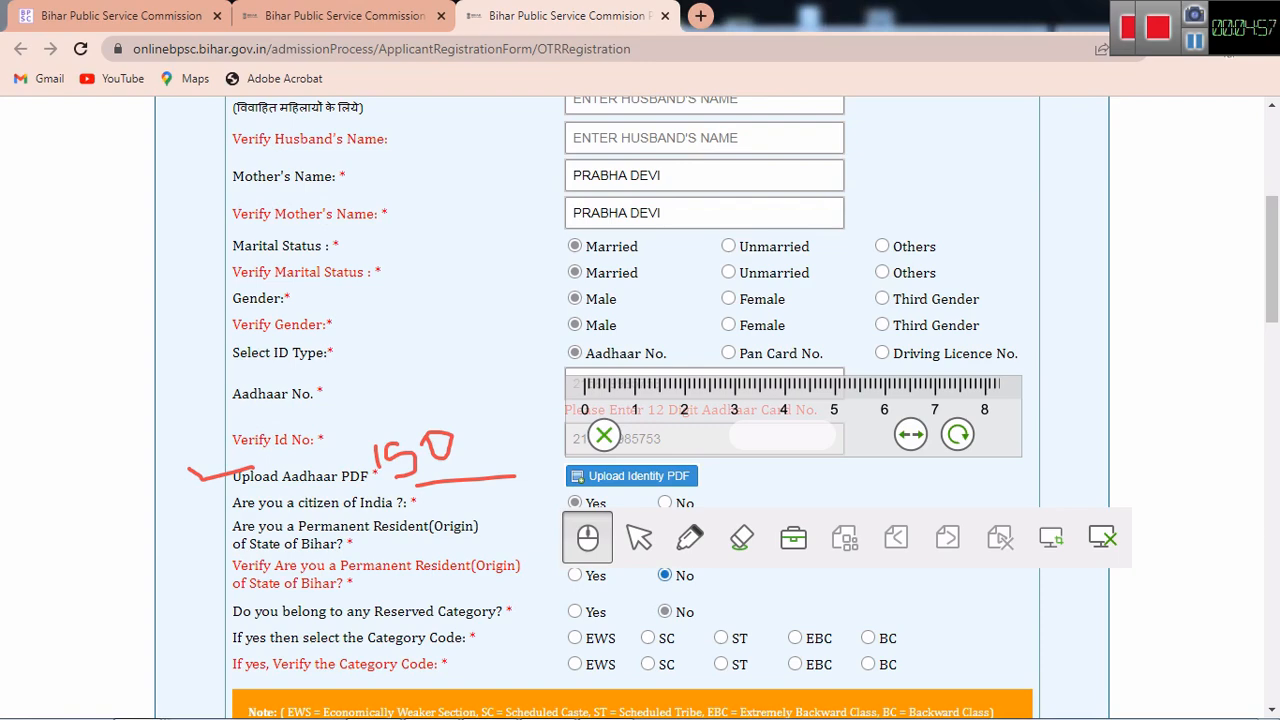
mouse_move(690, 538)
mouse_down()
mouse_move(537, 708)
mouse_move(551, 696)
mouse_up()
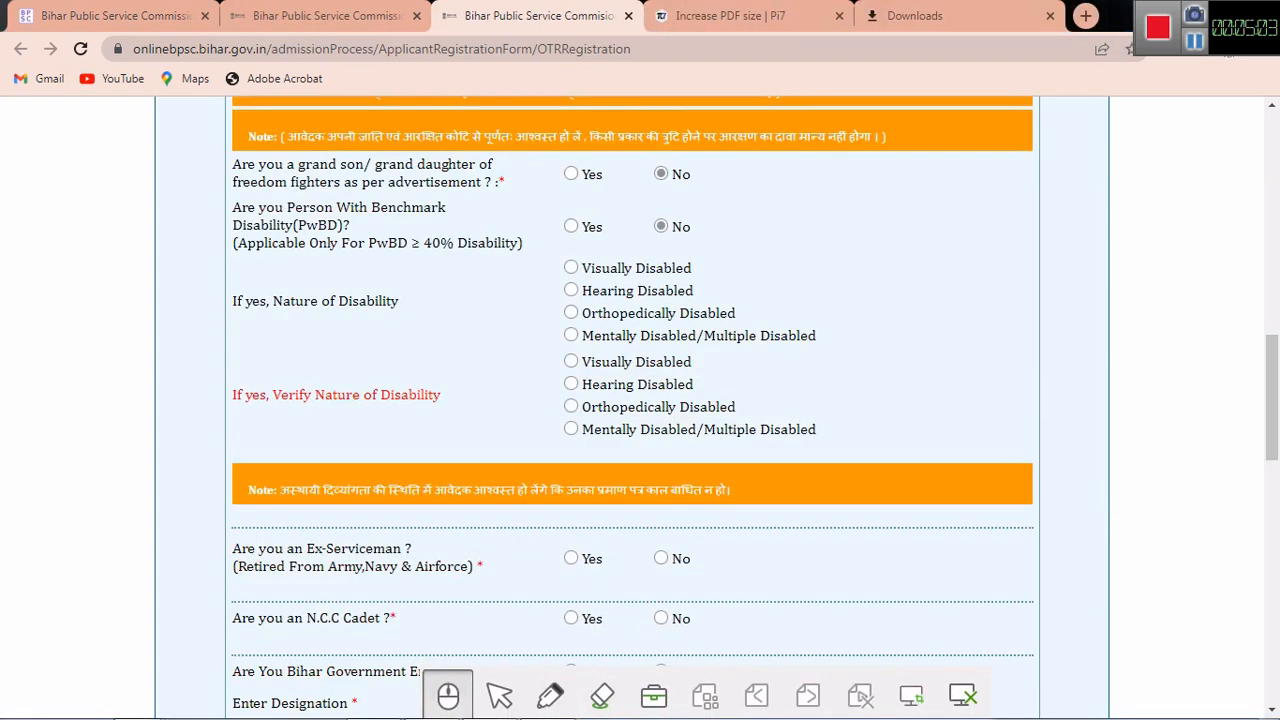
click(550, 695)
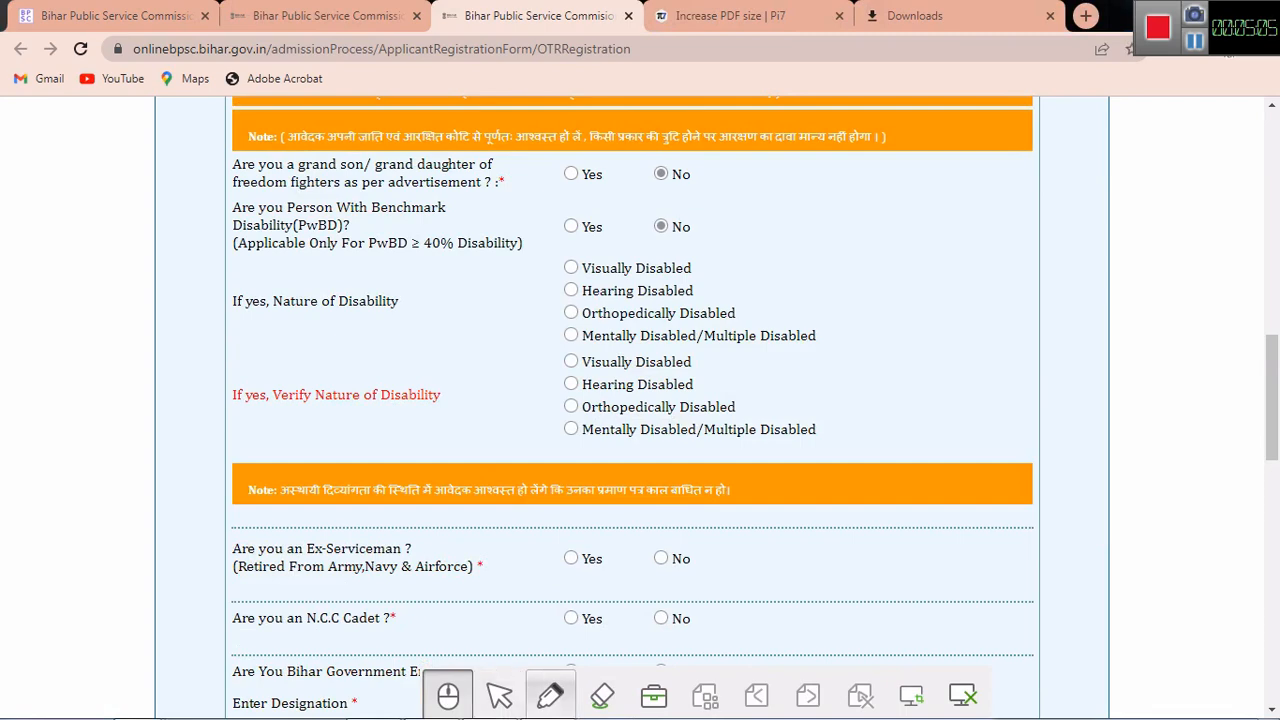
drag(201, 185, 268, 175)
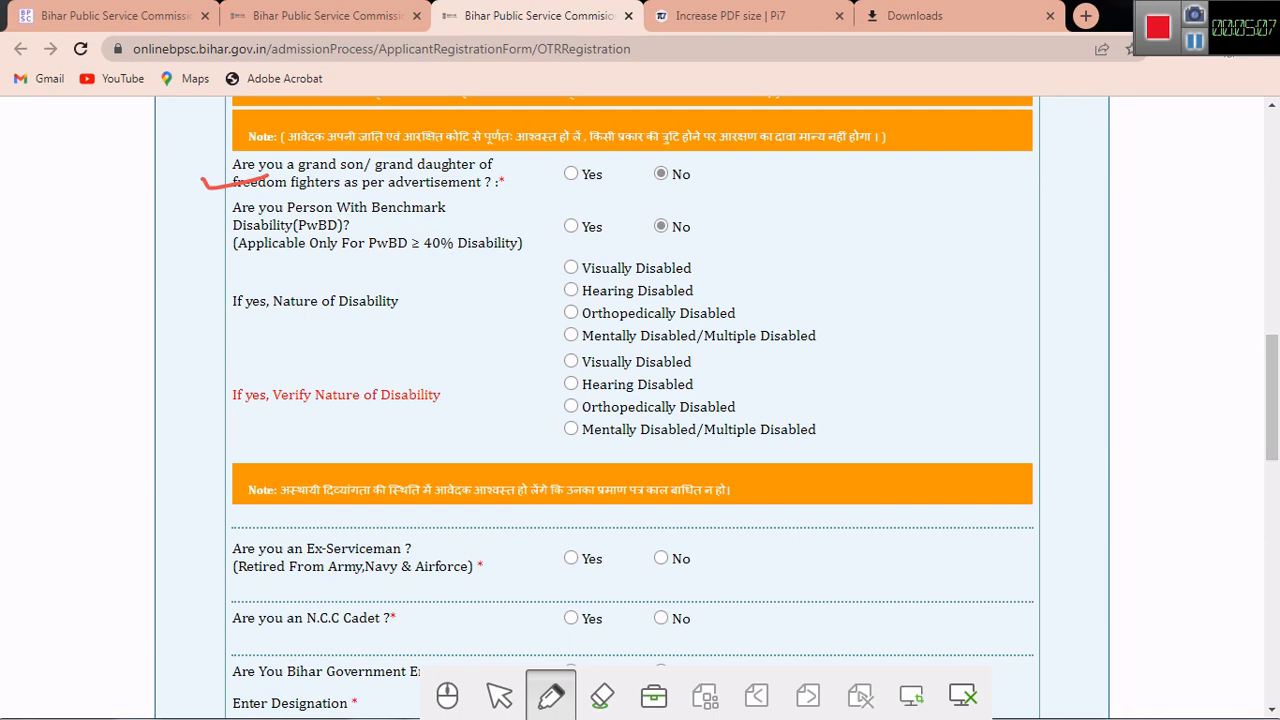
drag(656, 195, 717, 183)
drag(166, 212, 250, 209)
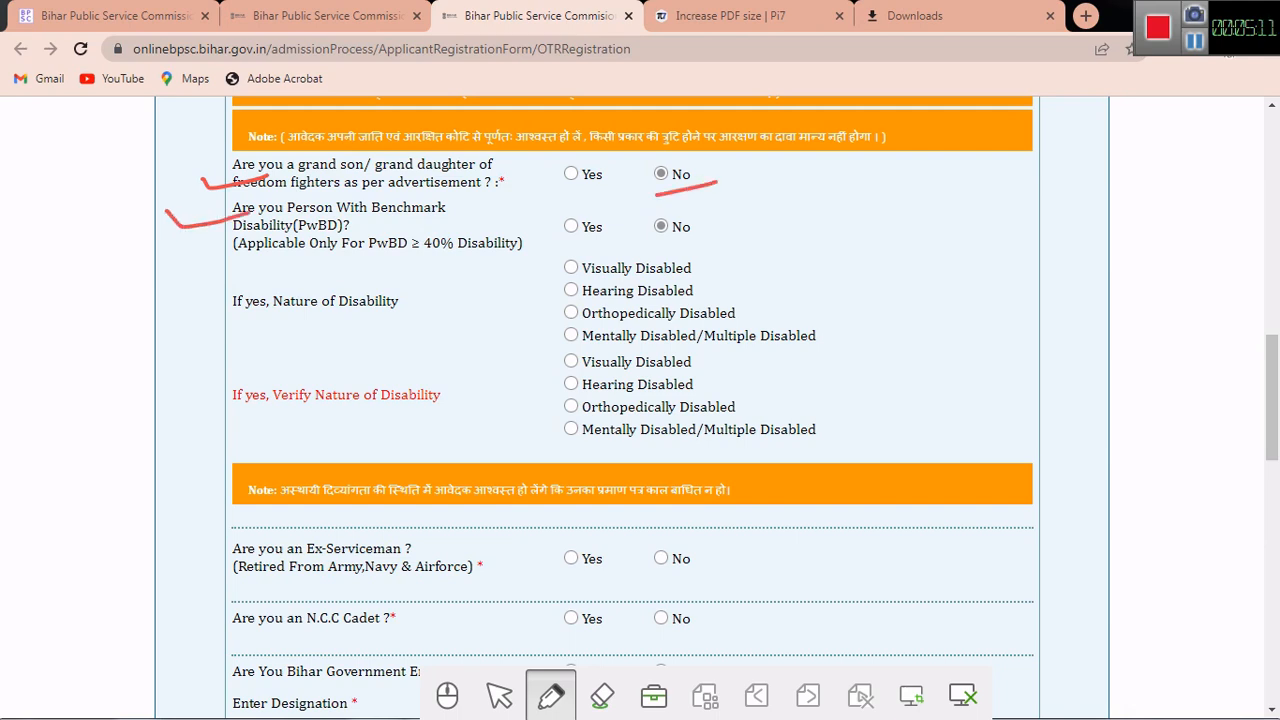
drag(628, 246, 722, 248)
click(602, 696)
click(745, 621)
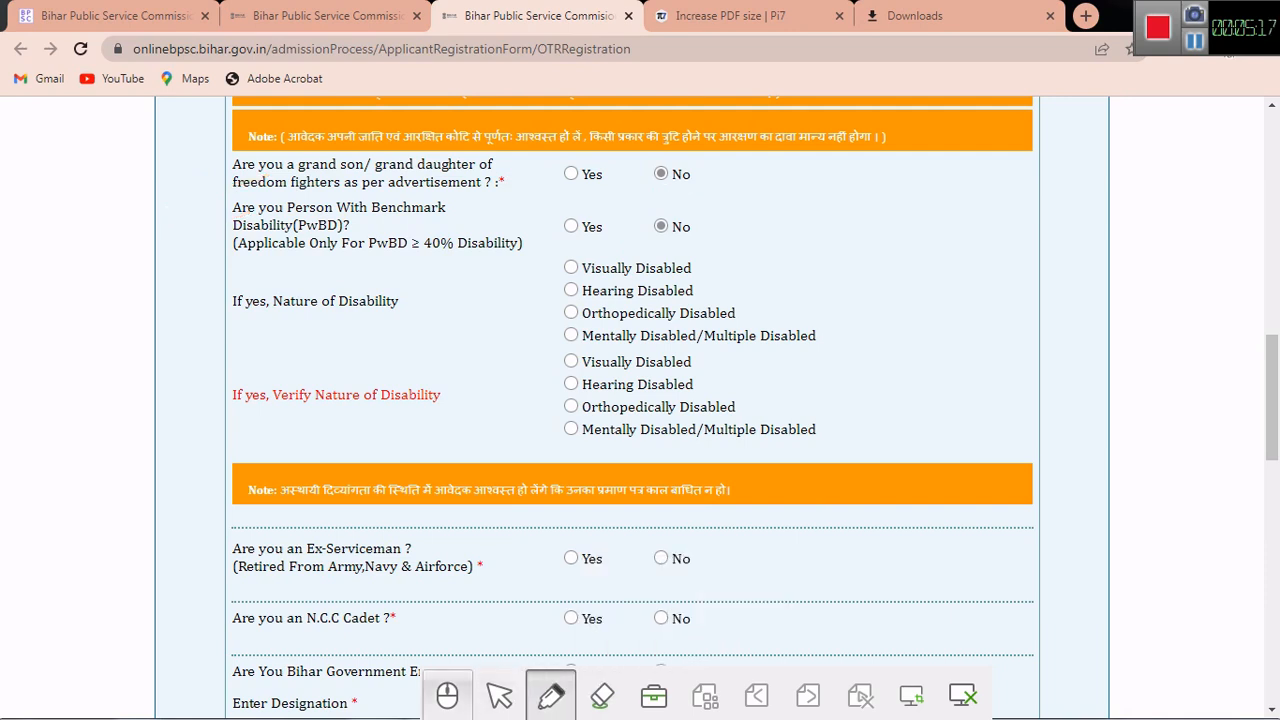
click(448, 696)
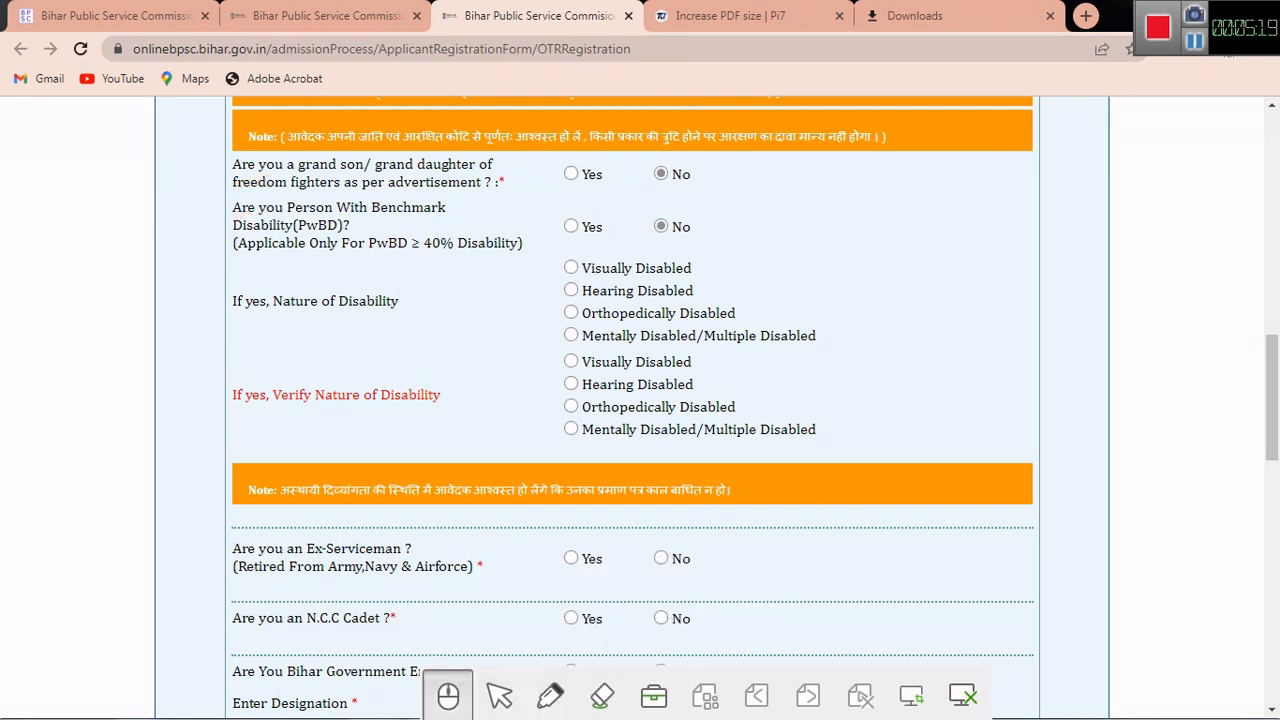
drag(1272, 397, 1272, 462)
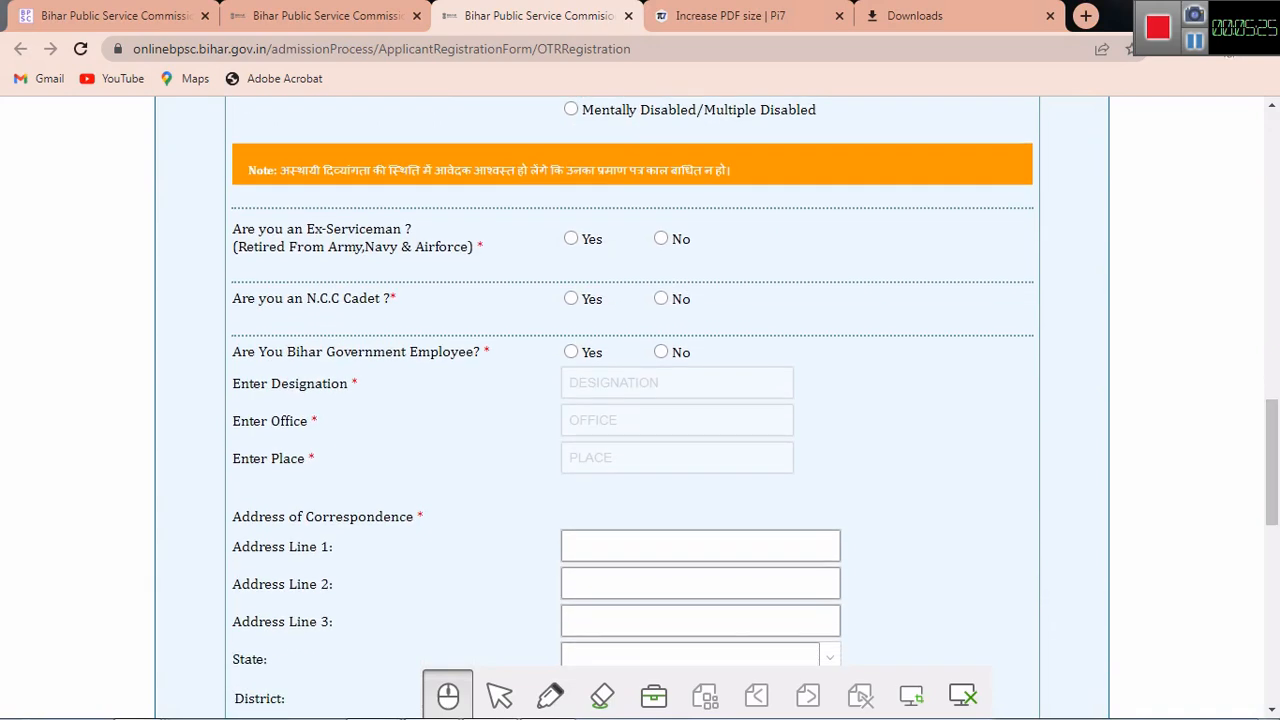
Step: Answer No to Ex-Serviceman, N.C.C Cadet and Bihar Government Employee, briefly previewing each Yes option
click(661, 239)
click(661, 298)
click(571, 239)
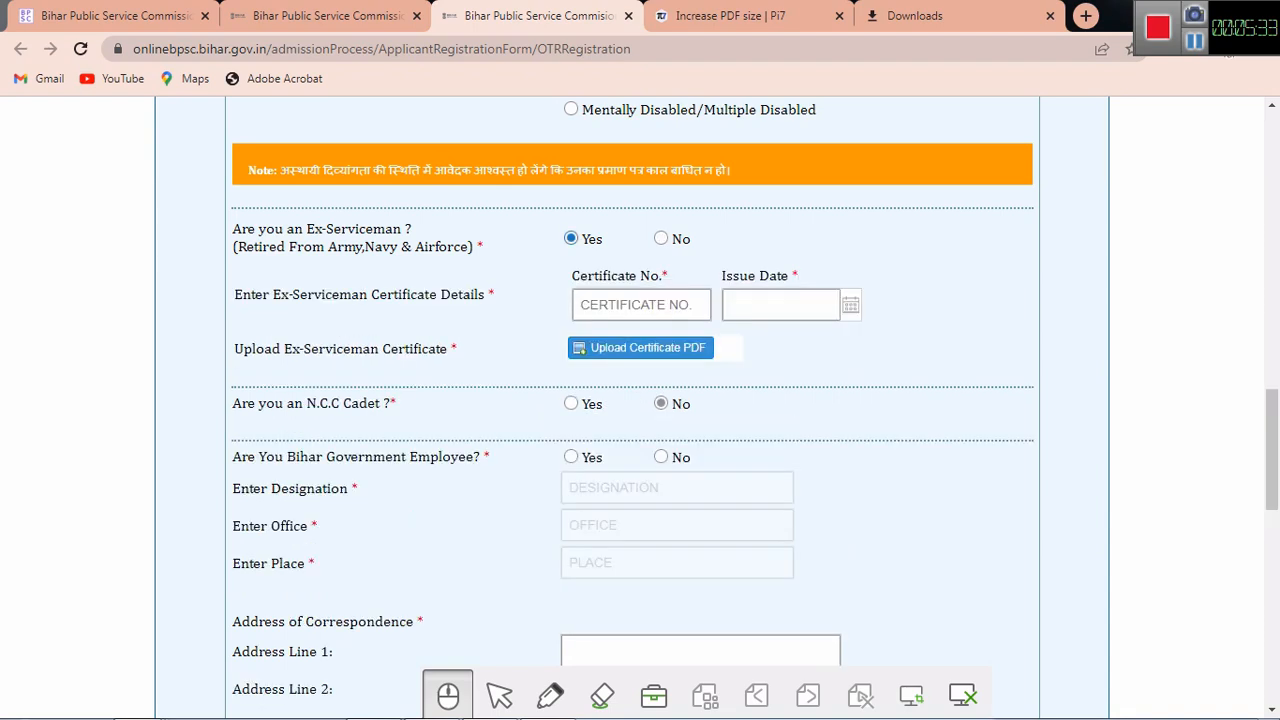
click(661, 239)
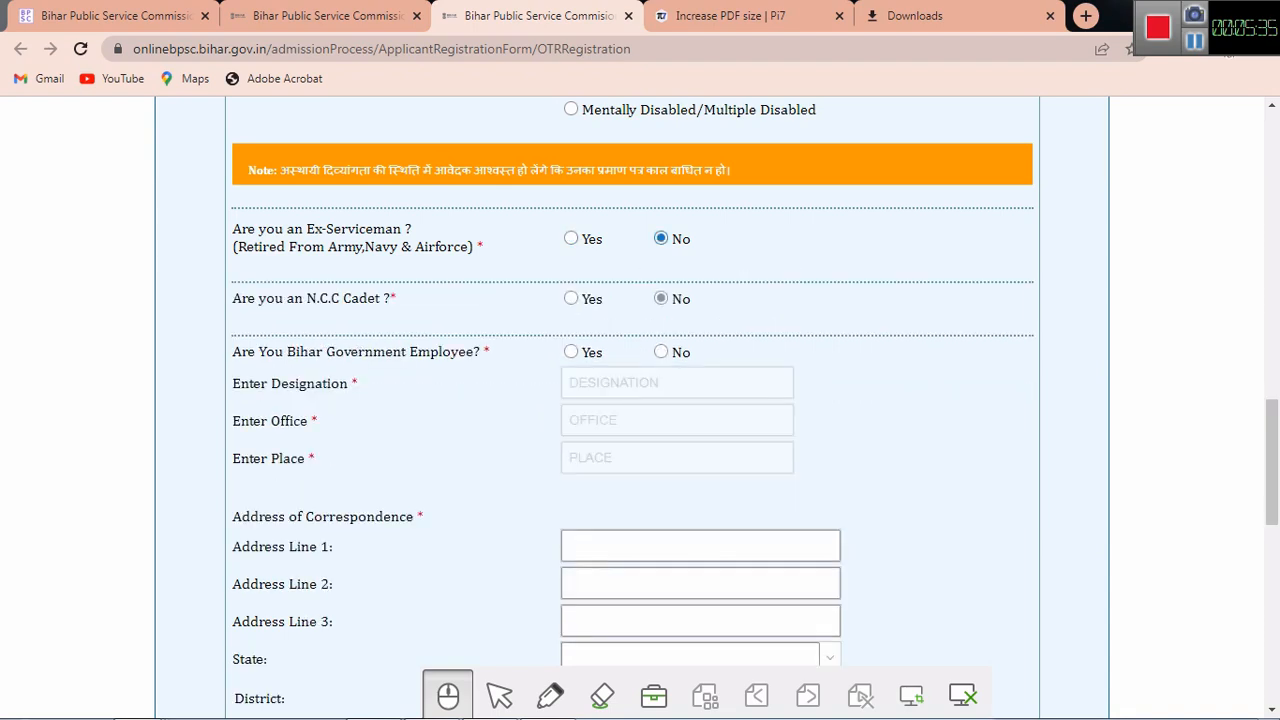
click(571, 298)
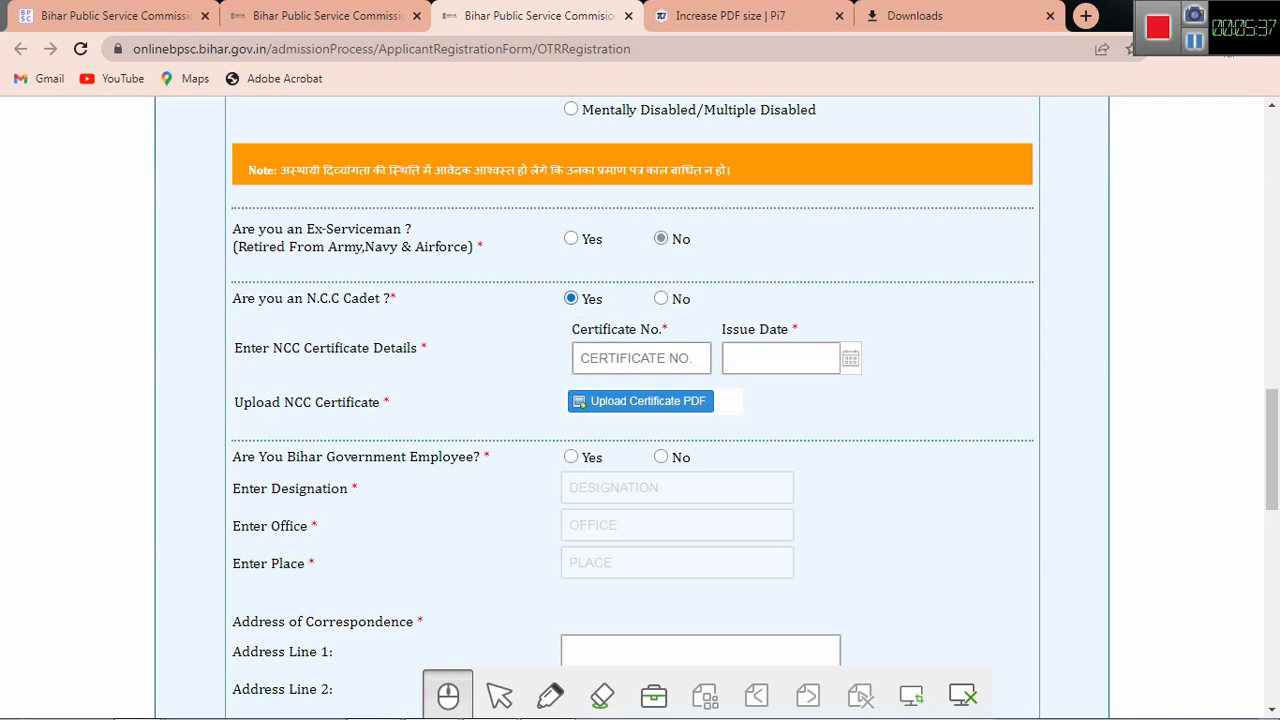
click(661, 298)
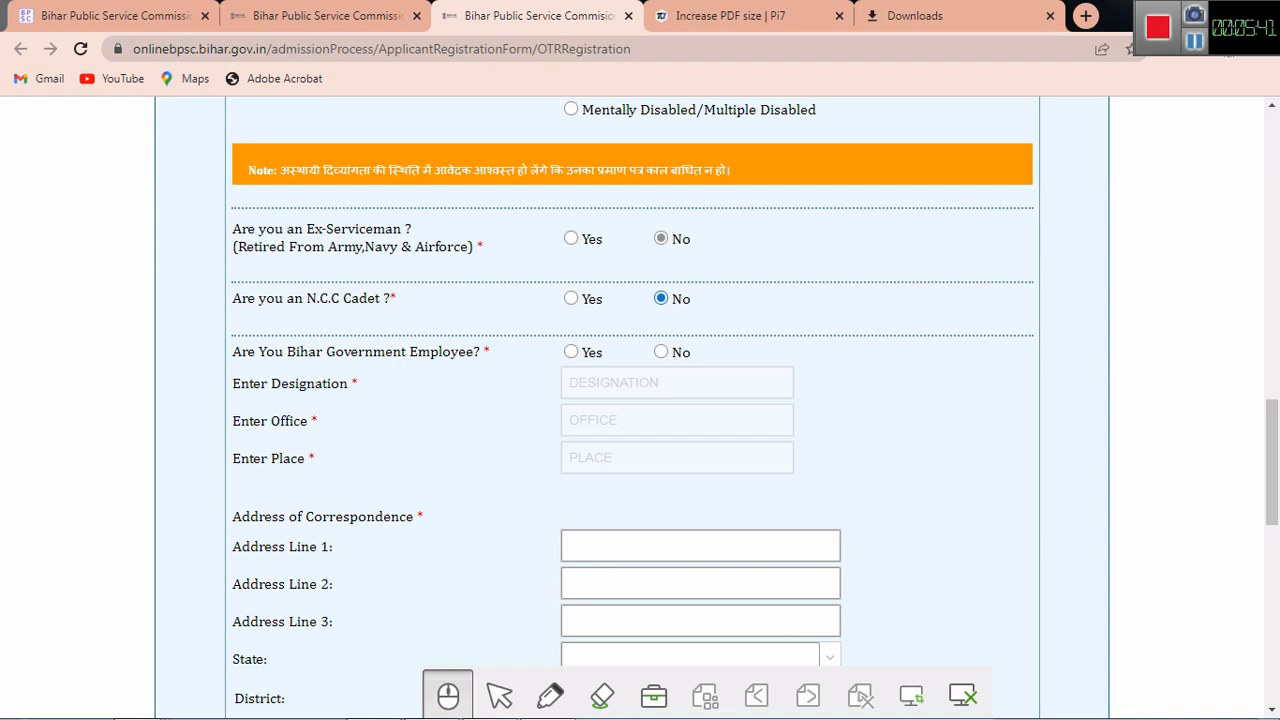
click(571, 352)
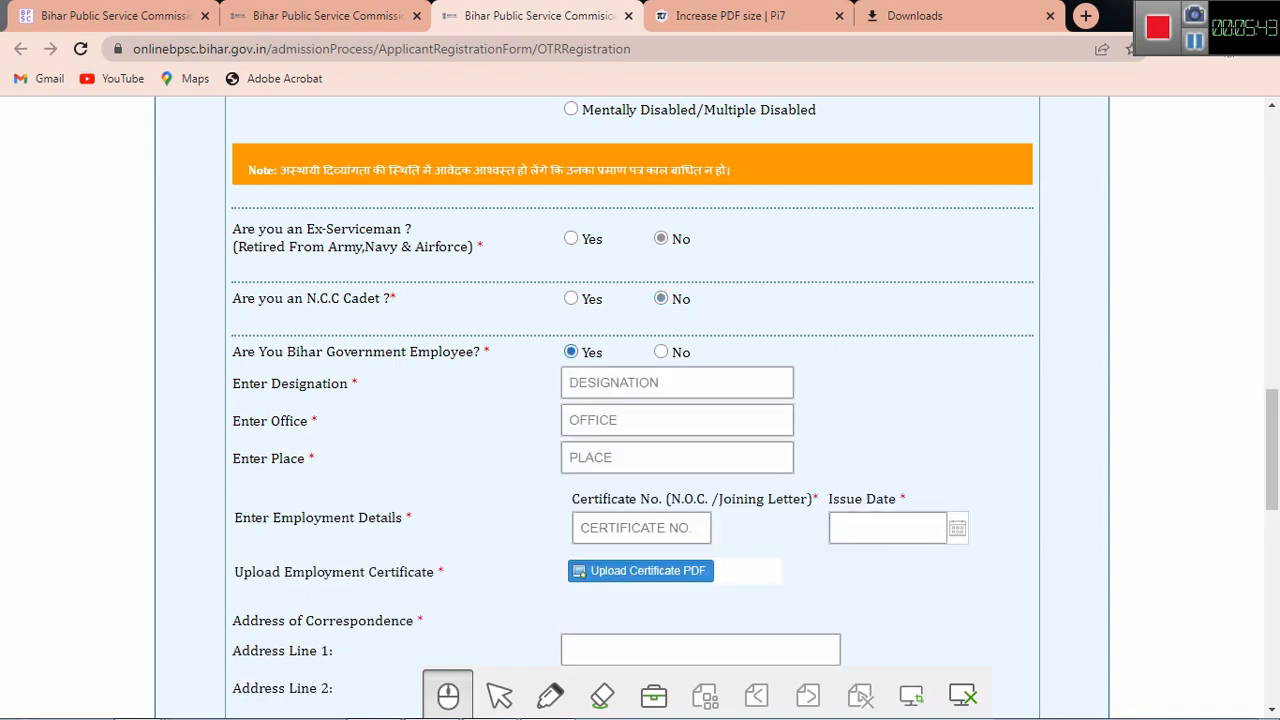
click(661, 352)
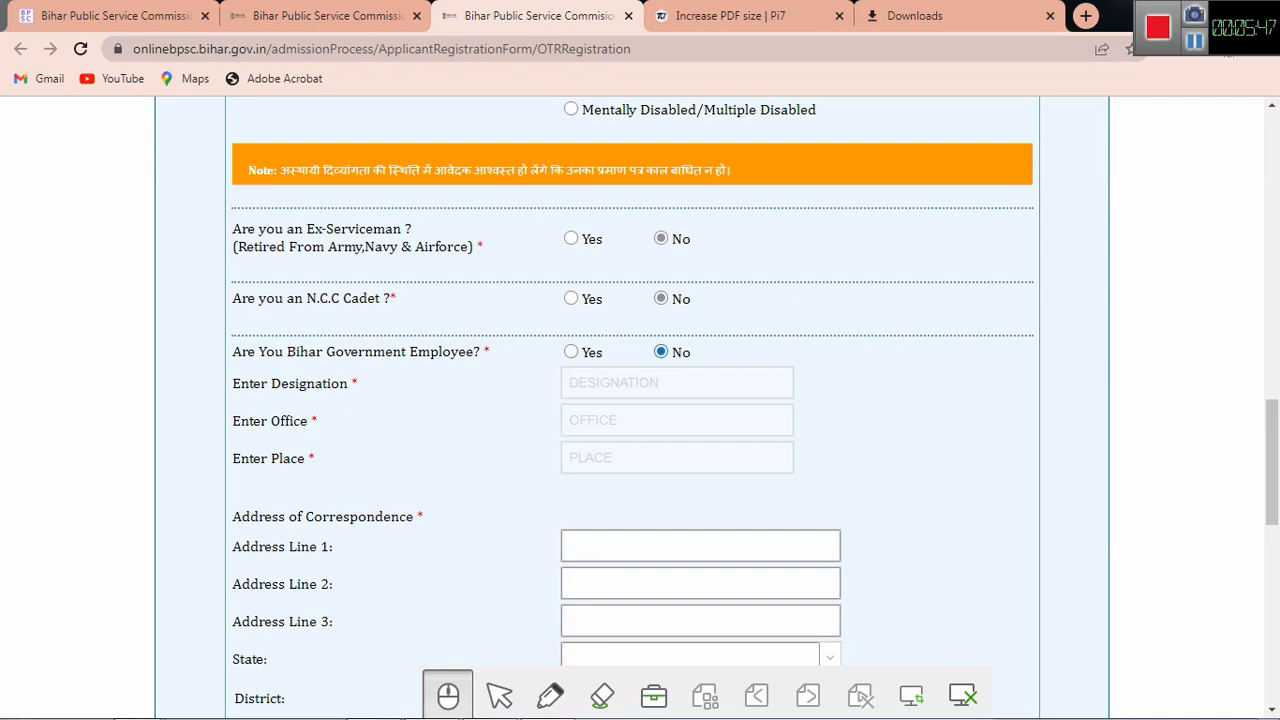
scroll(640, 400, down, 2)
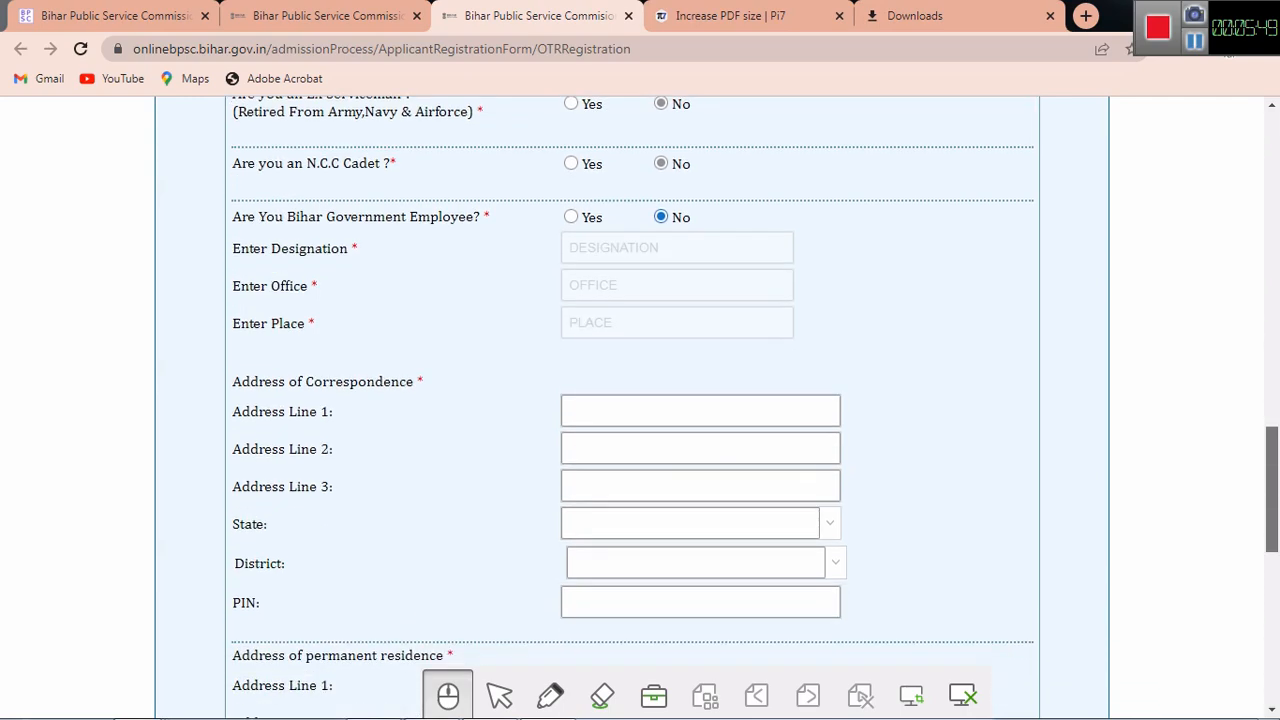
scroll(640, 400, down, 2)
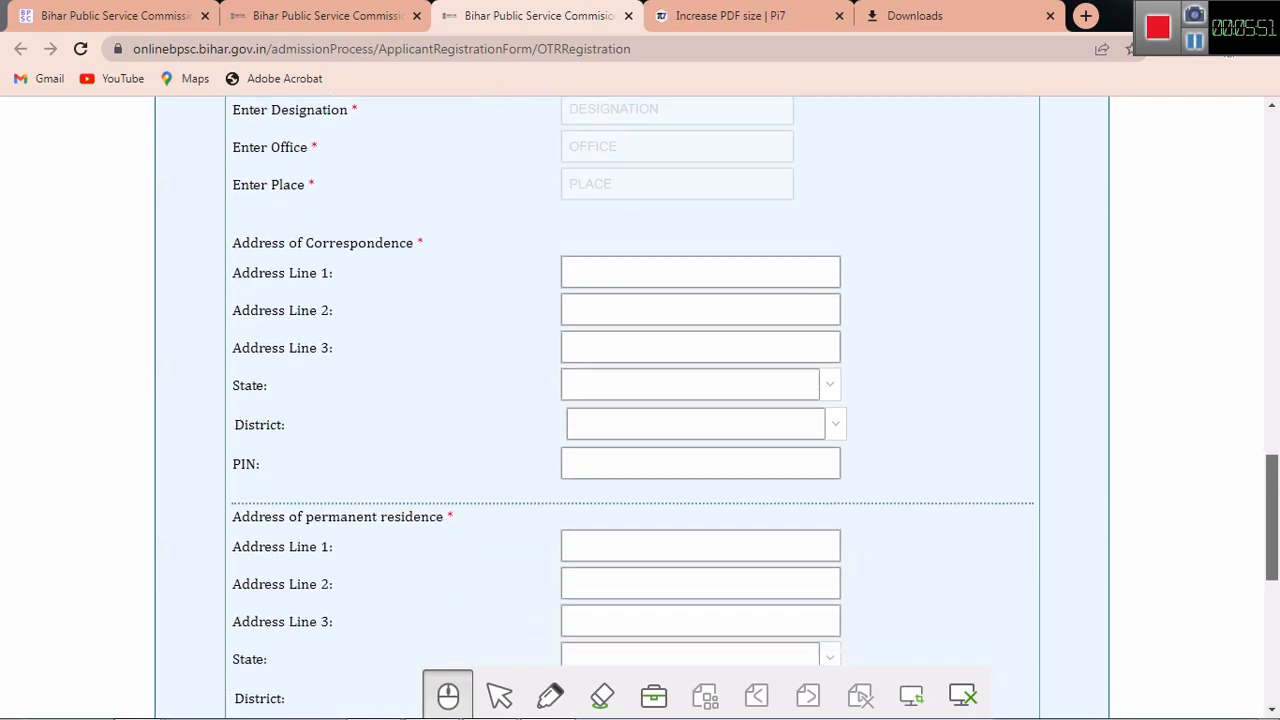
scroll(640, 400, down, 1)
scroll(640, 400, down, 3)
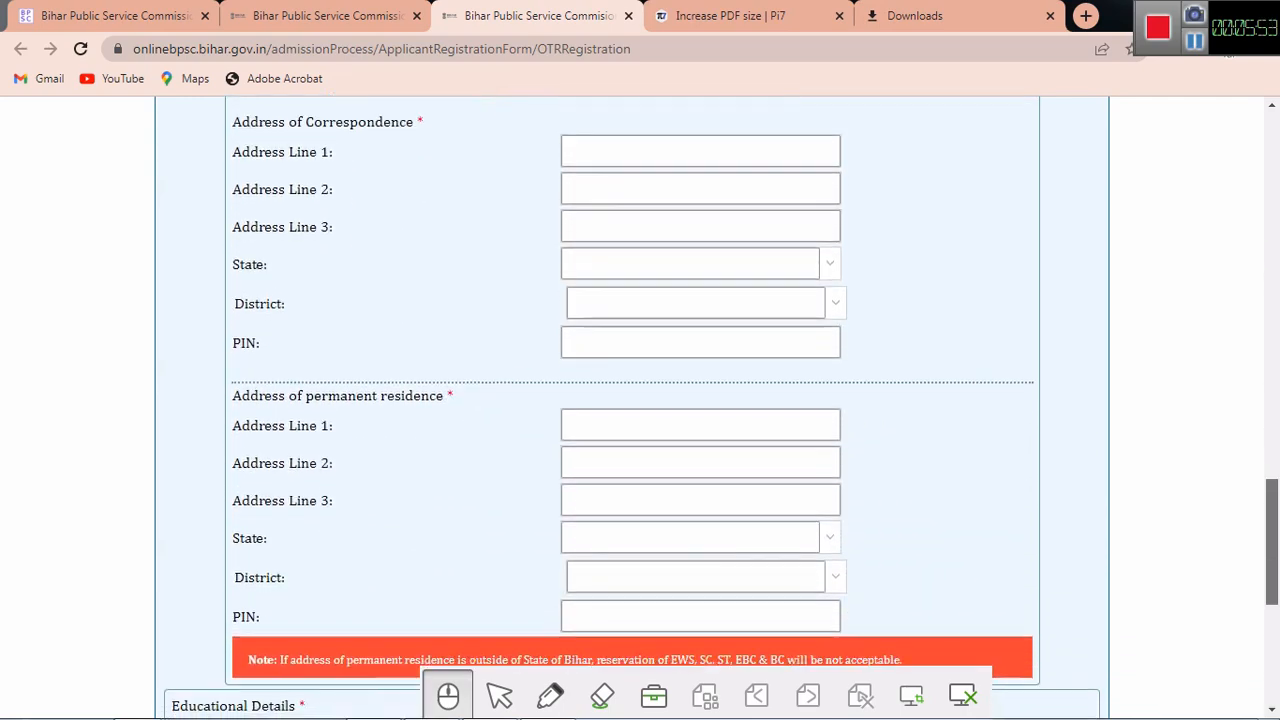
scroll(640, 400, up, 3)
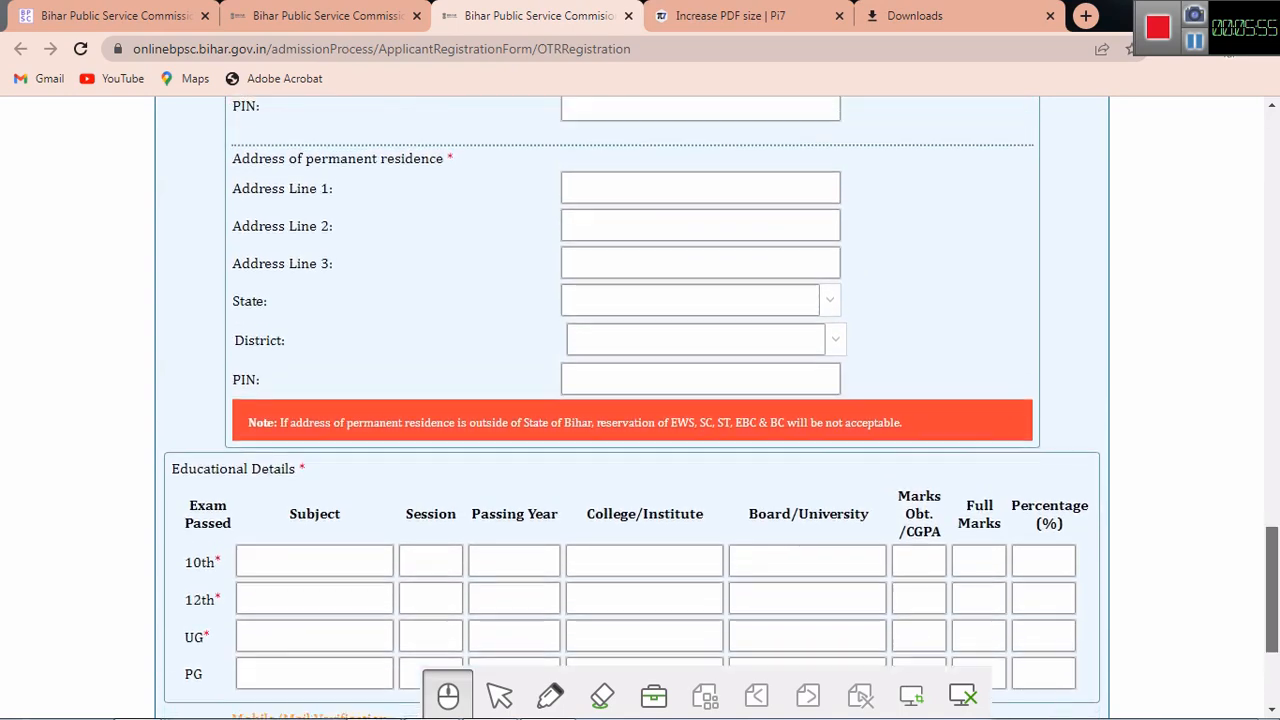
Step: Enter 10th subjects 'MATH, HINDI, SANSKRIT, SCIENCE,' and submit the registration form
scroll(640, 400, up, 1)
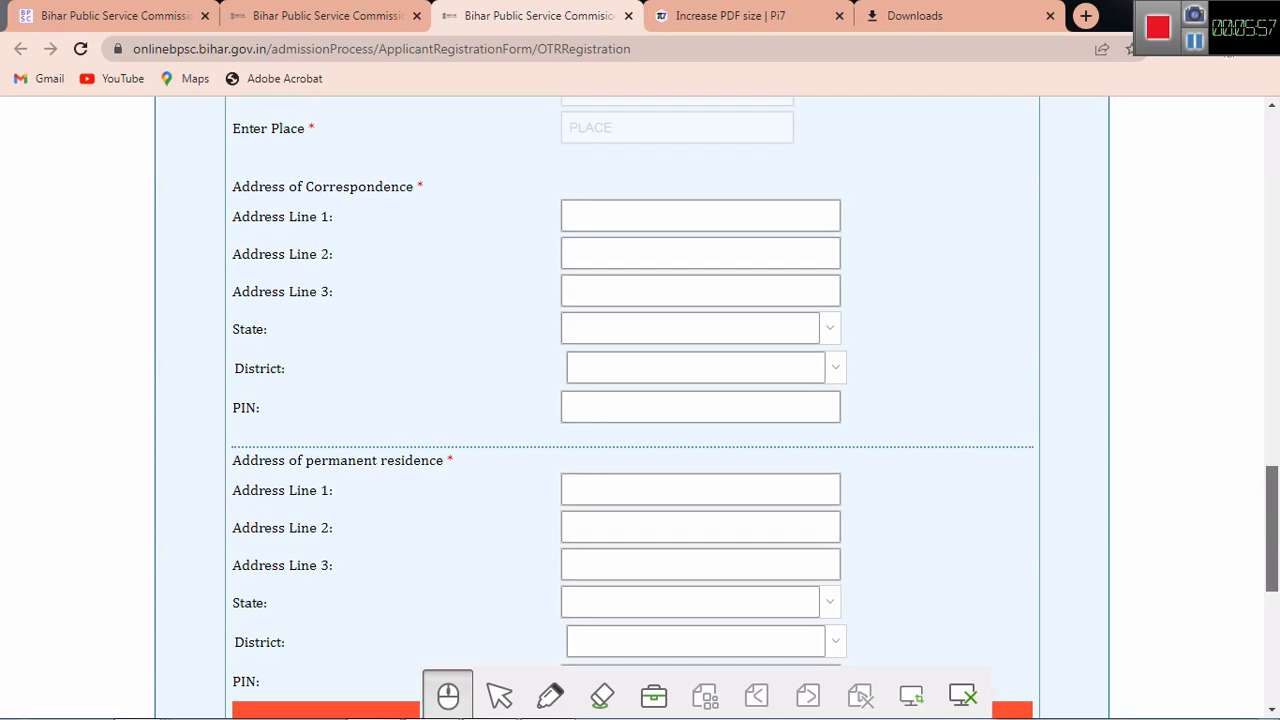
scroll(640, 400, down, 1)
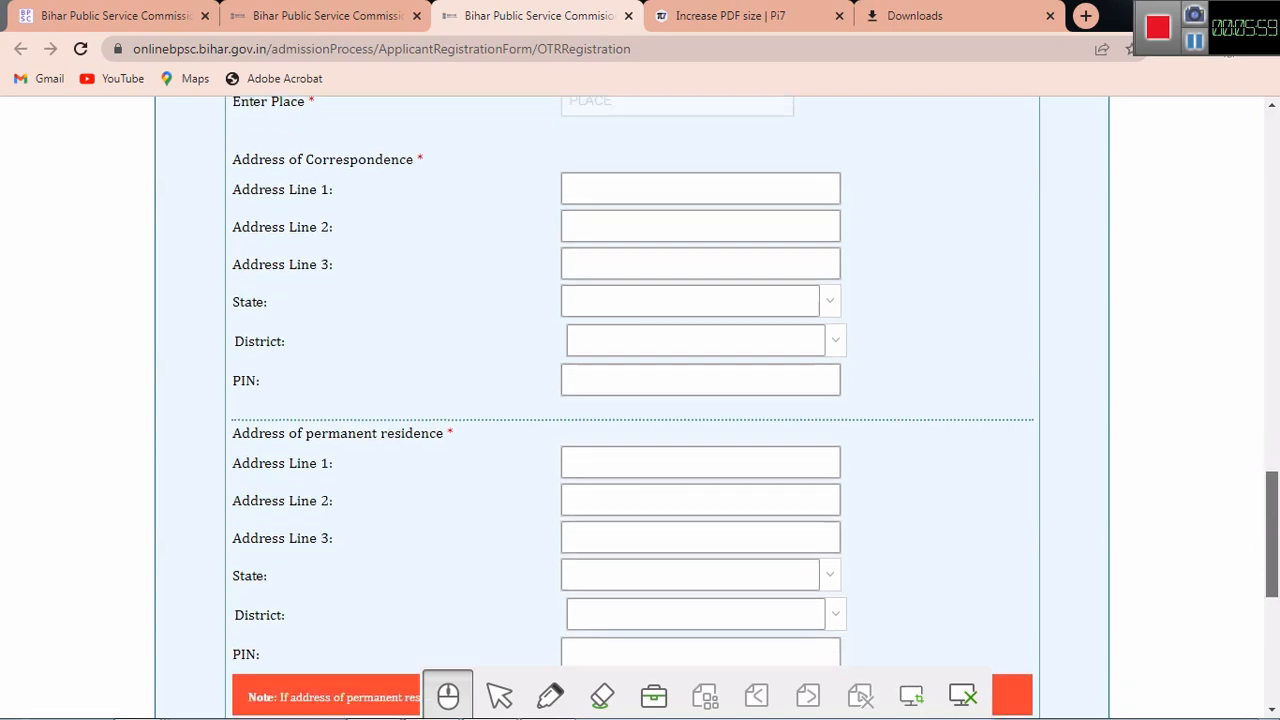
scroll(640, 400, up, 1)
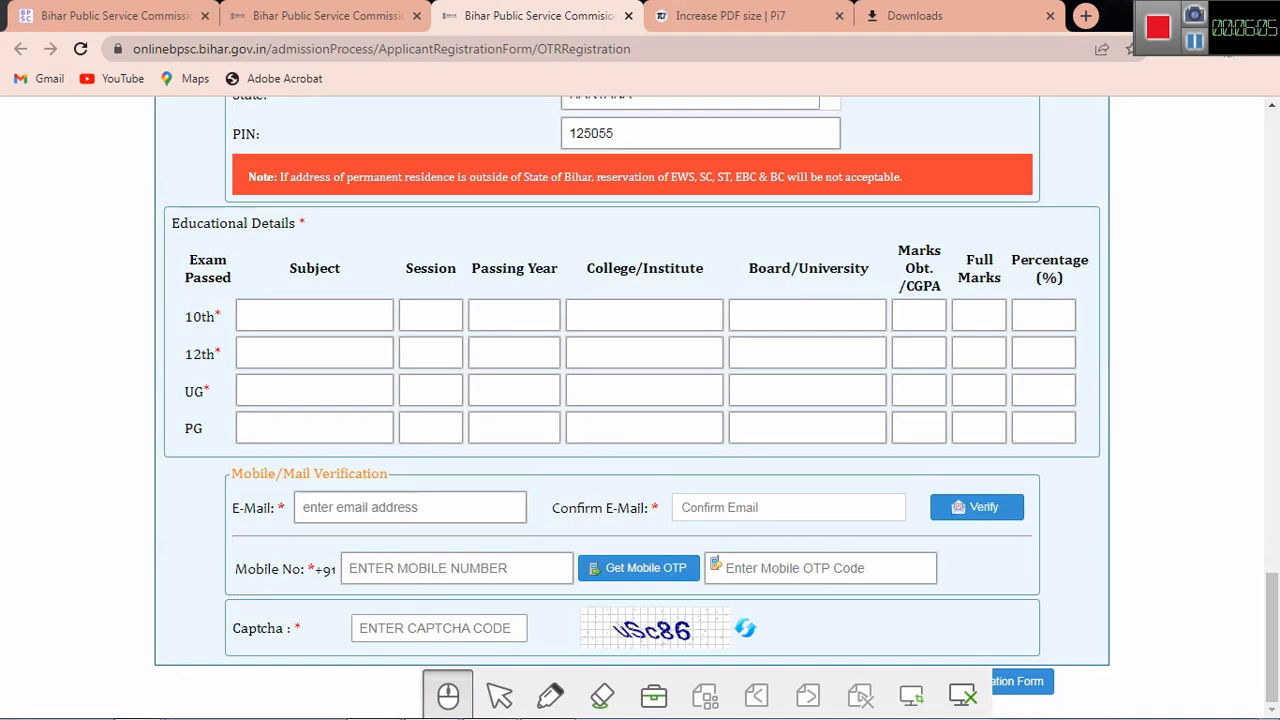
click(315, 315)
text(math)
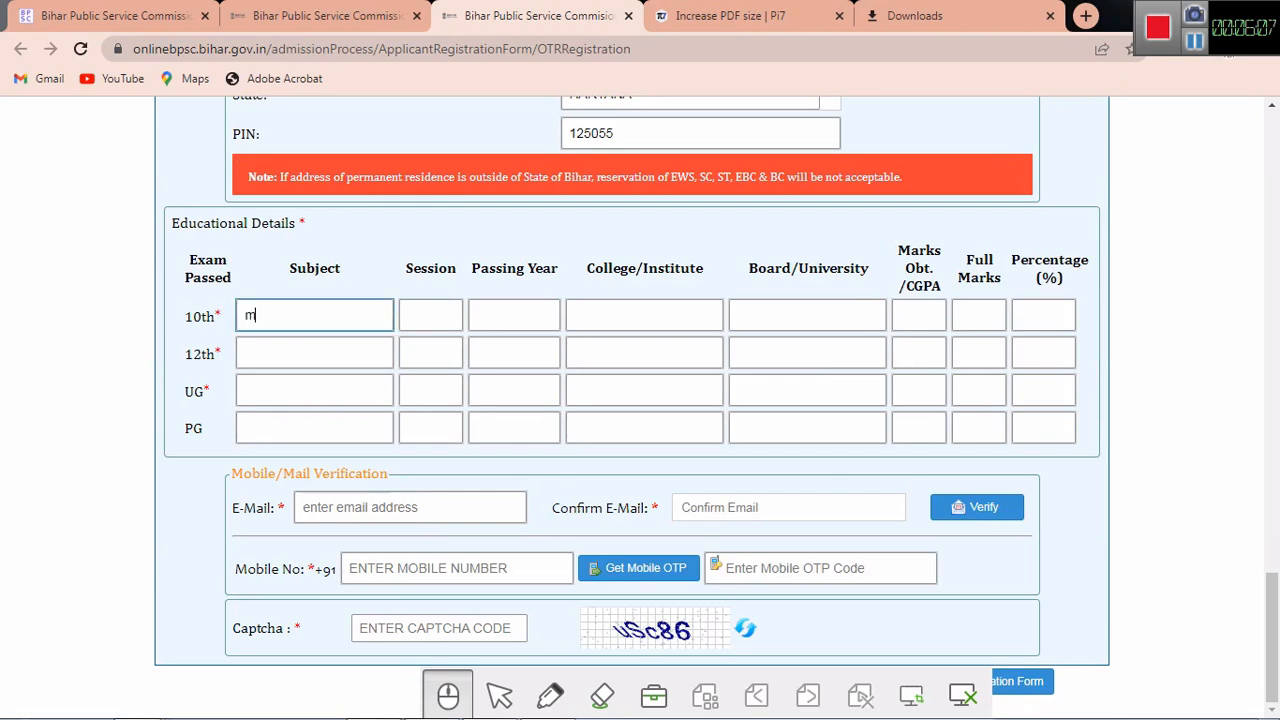
key(BackSpace)
key(BackSpace)
key(BackSpace)
key(BackSpace)
text(MATH, HINDI)
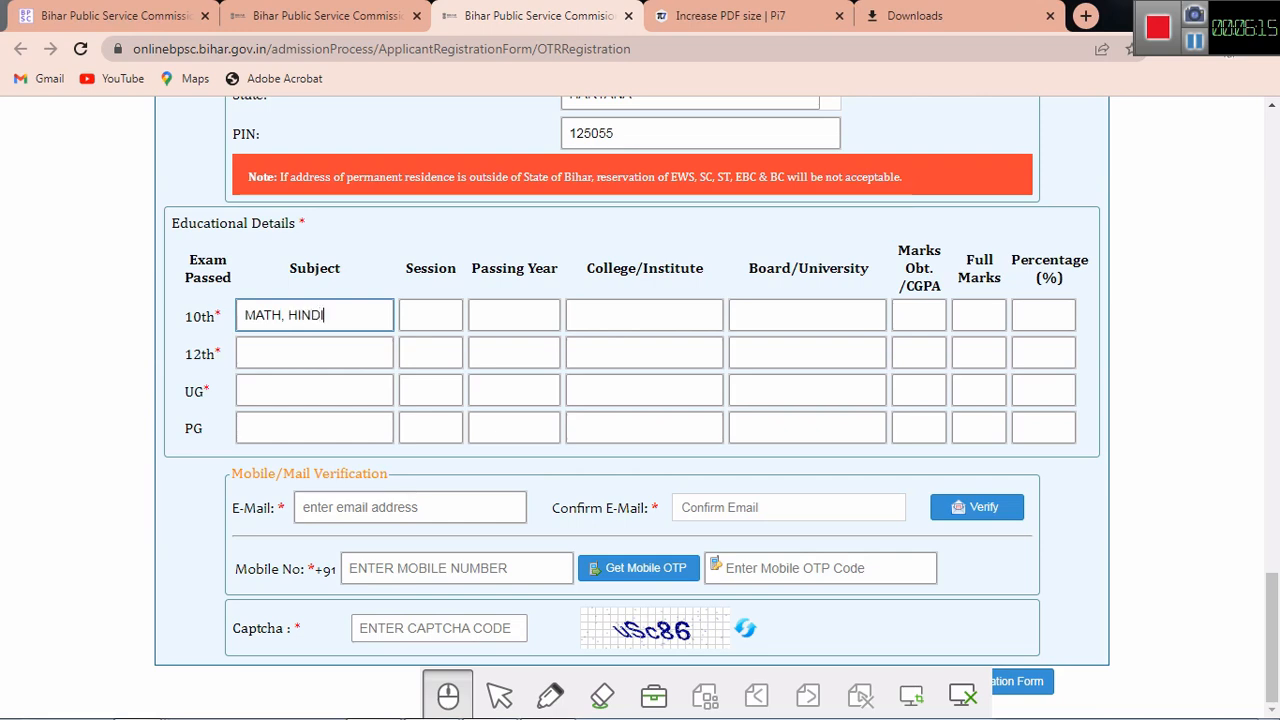
text(, SANS)
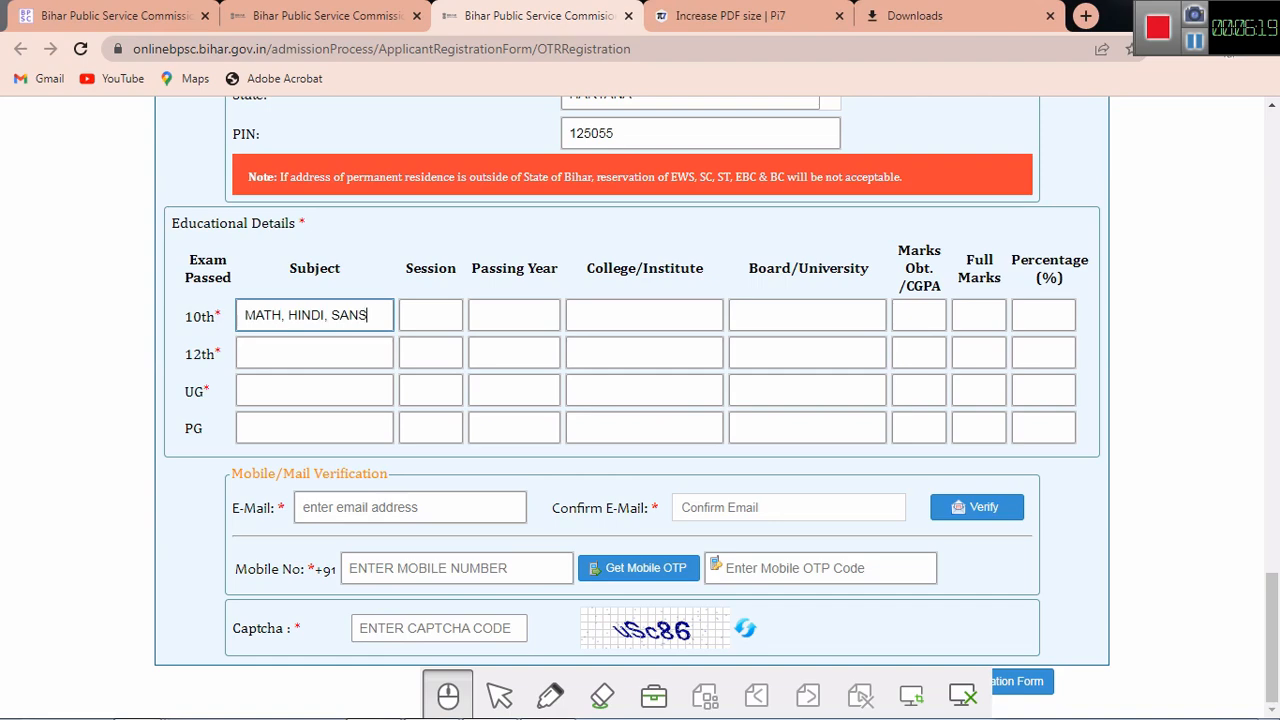
text(KRIT, )
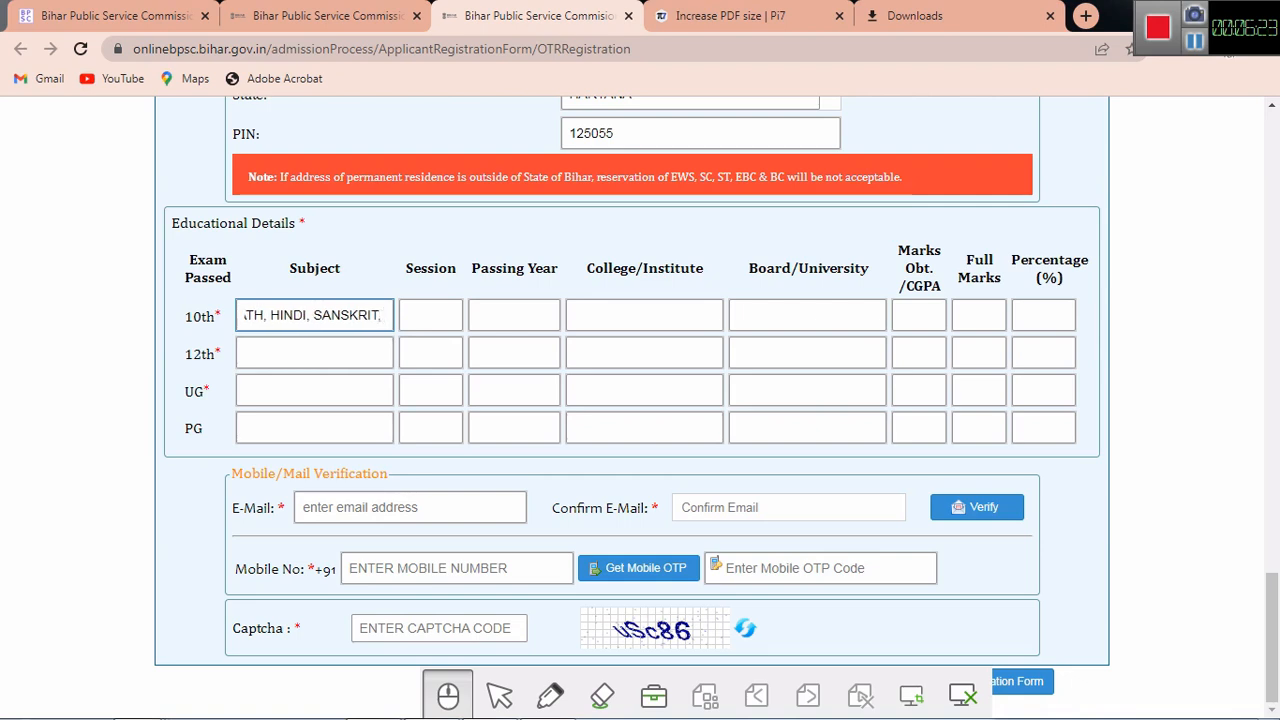
text(SCIENCE)
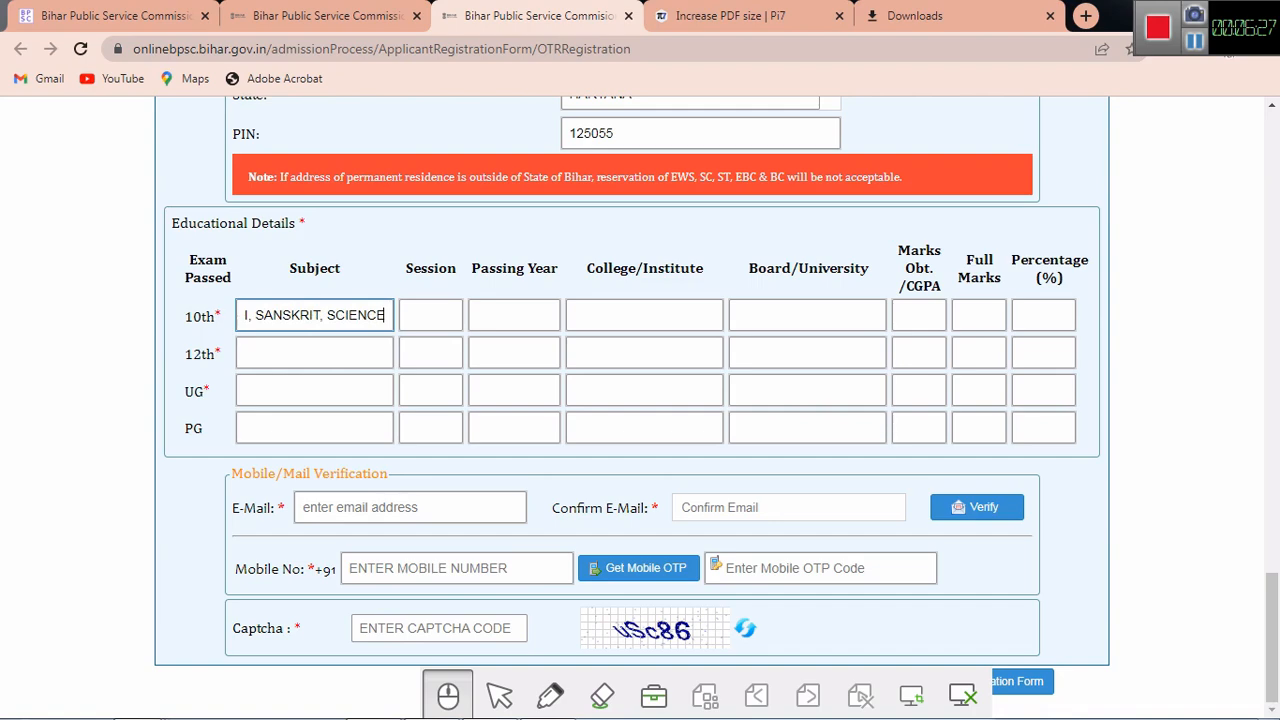
text(,)
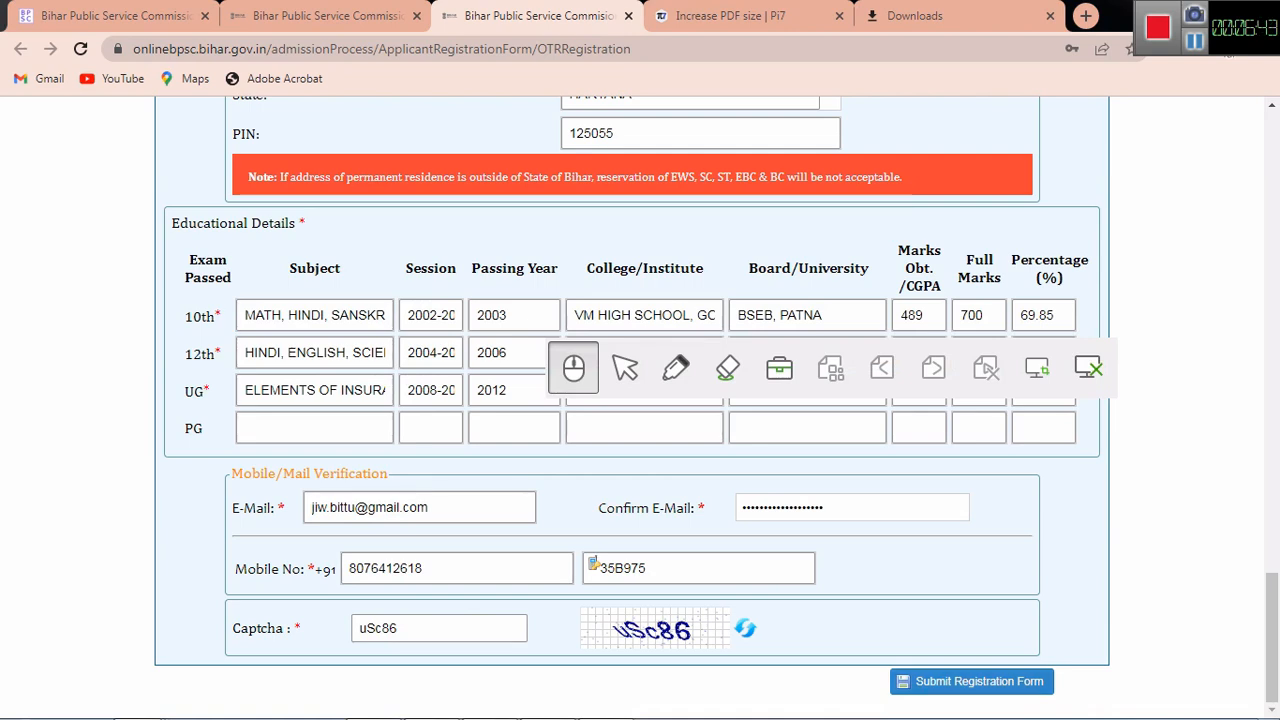
click(971, 681)
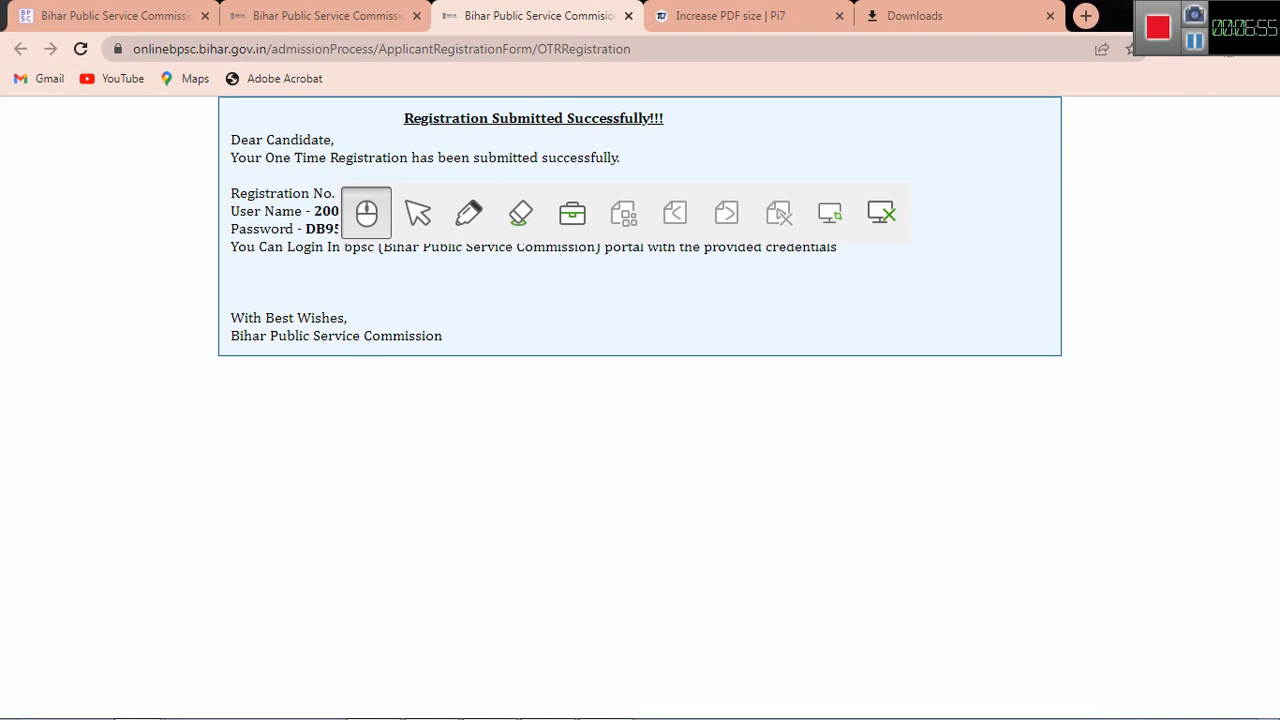
Step: Pen-mark the Registration No. line on the success page, then leave pen mode
click(469, 212)
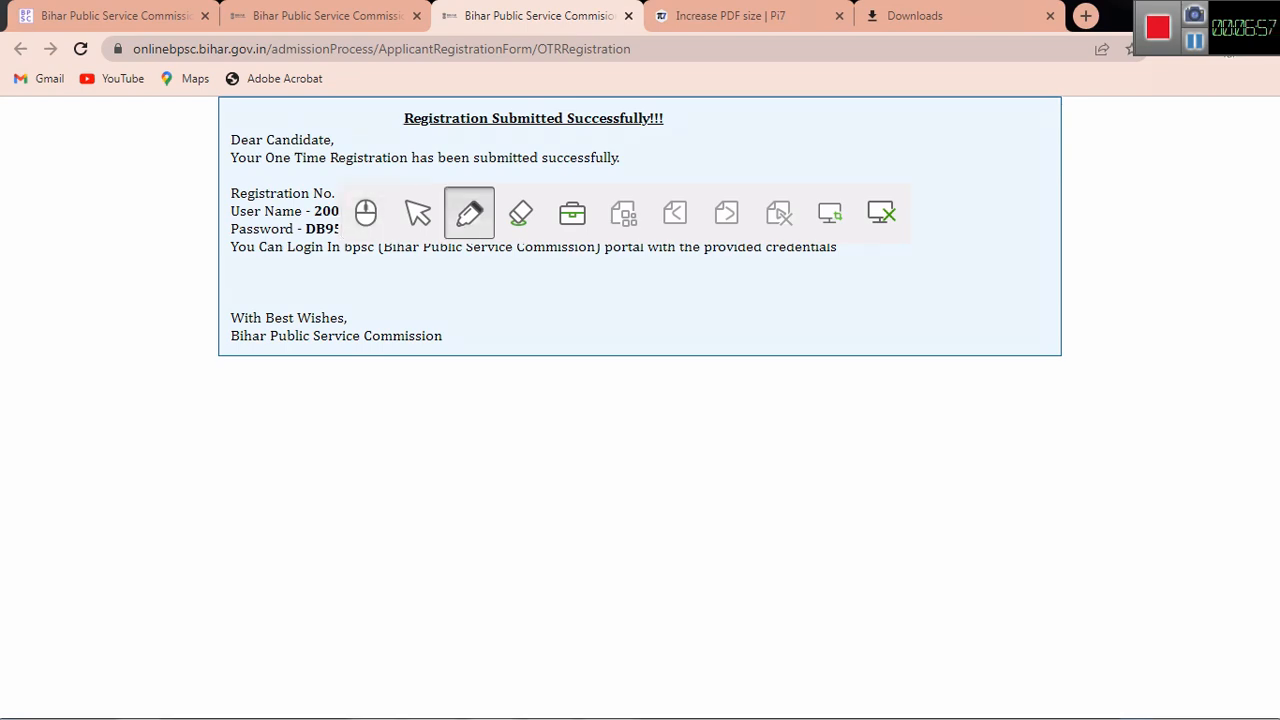
mouse_move(183, 204)
mouse_down()
mouse_move(209, 179)
mouse_move(232, 230)
mouse_up()
click(366, 212)
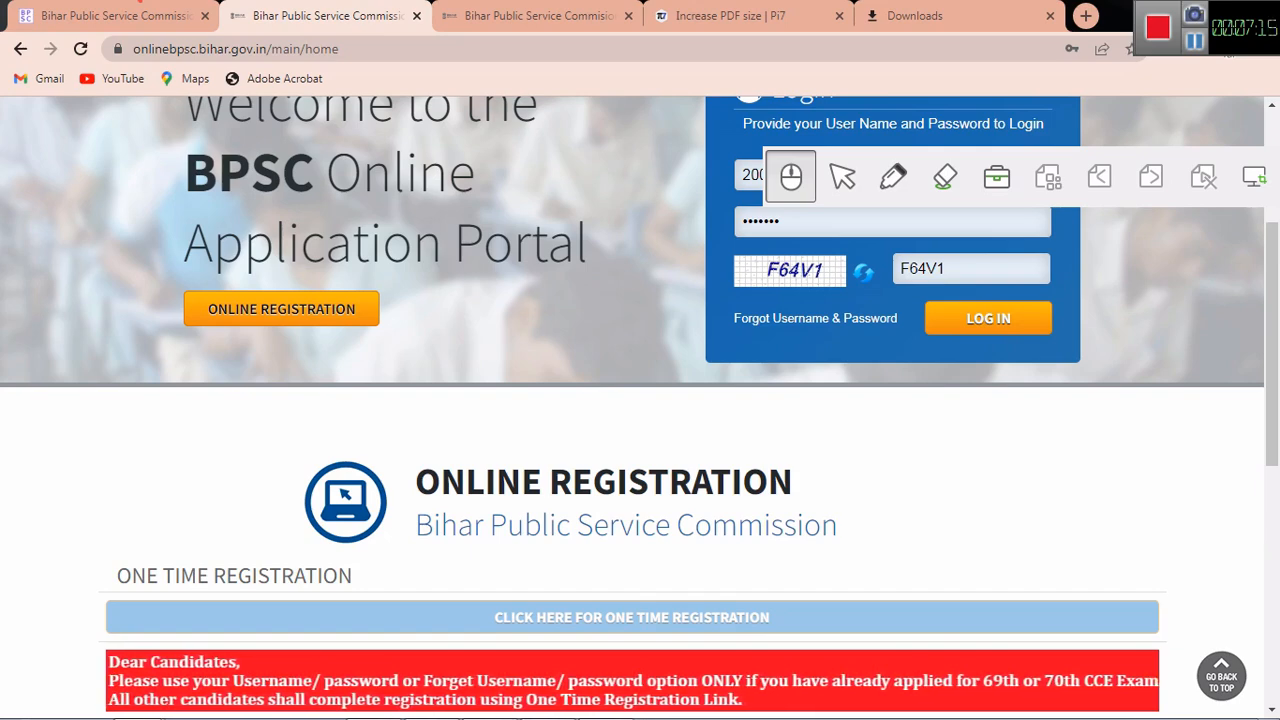
Step: Submit the login details and dismiss the Invalid Capcha error message
key(Return)
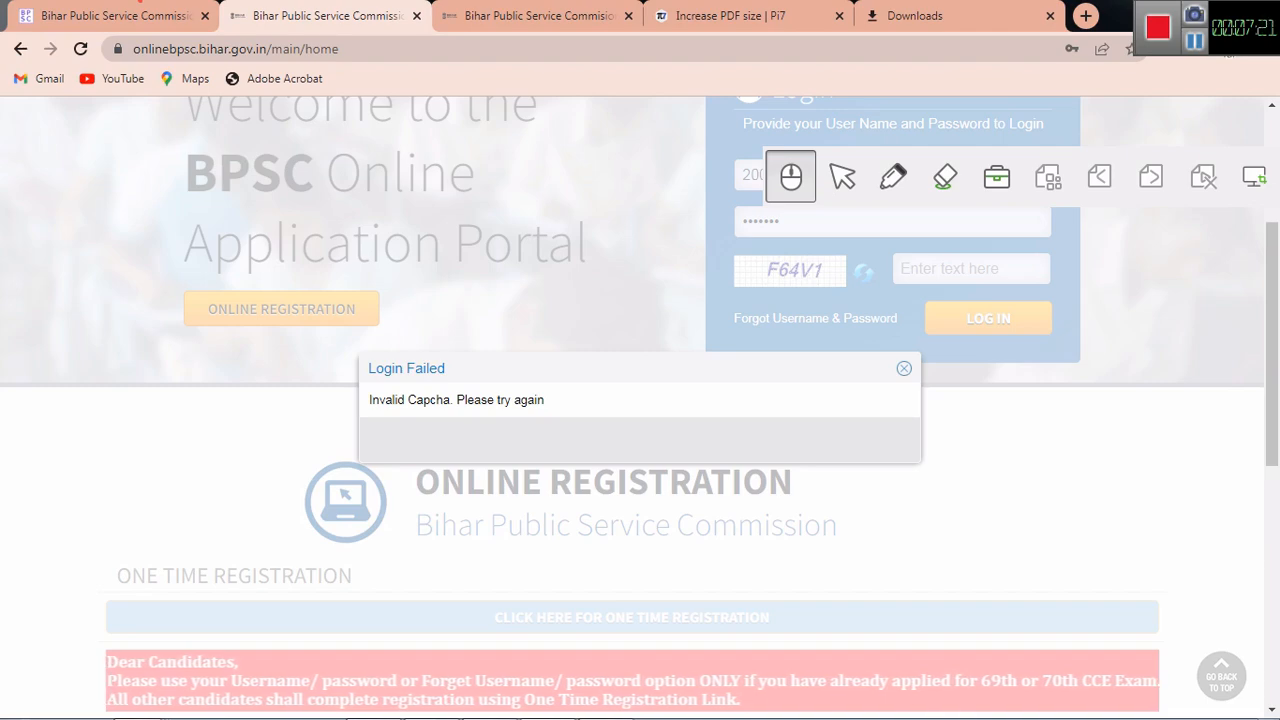
key(Escape)
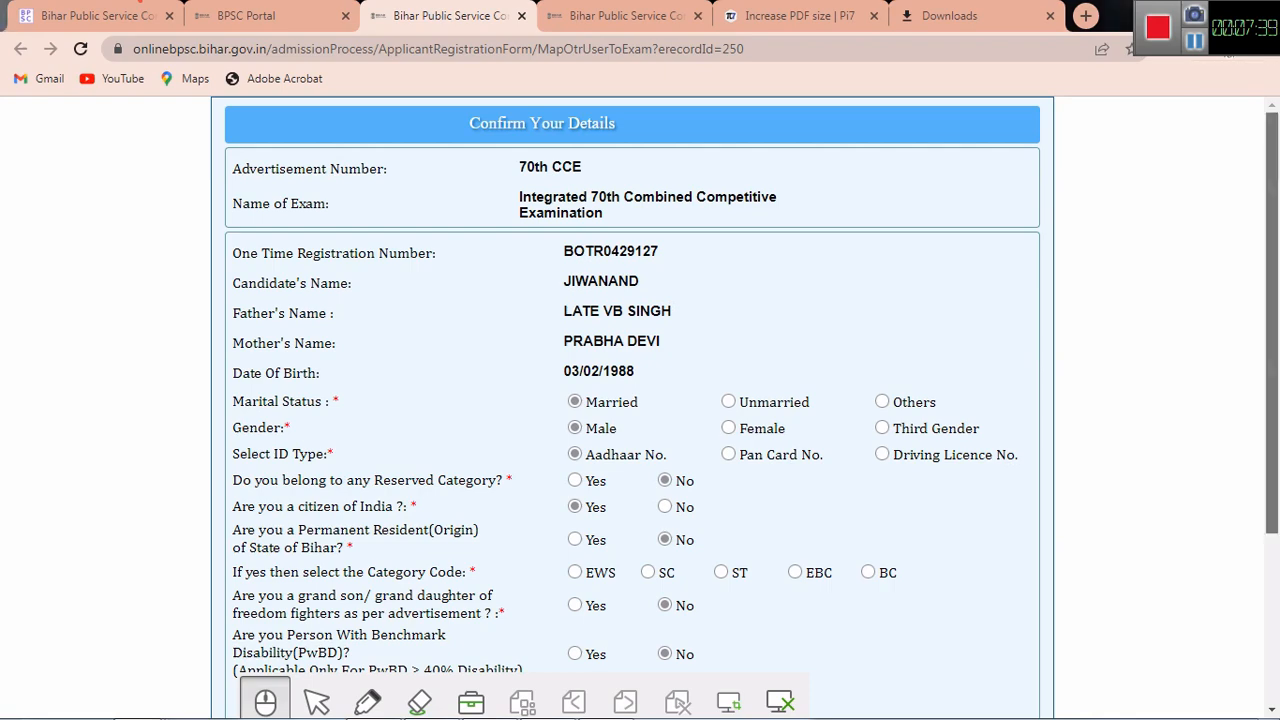
Step: Confirm the candidate's 70th CCE details, answering Yes that no corrections are needed
scroll(640, 400, down, 2)
scroll(640, 400, down, 1)
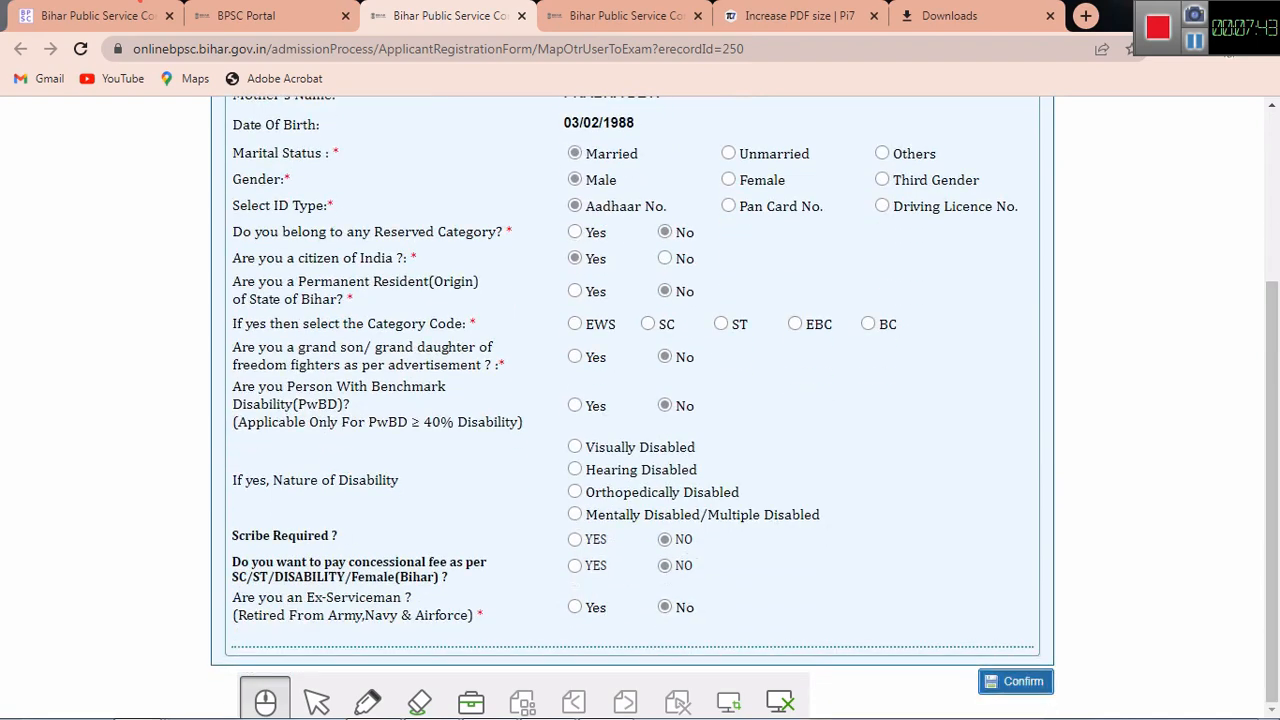
click(1016, 681)
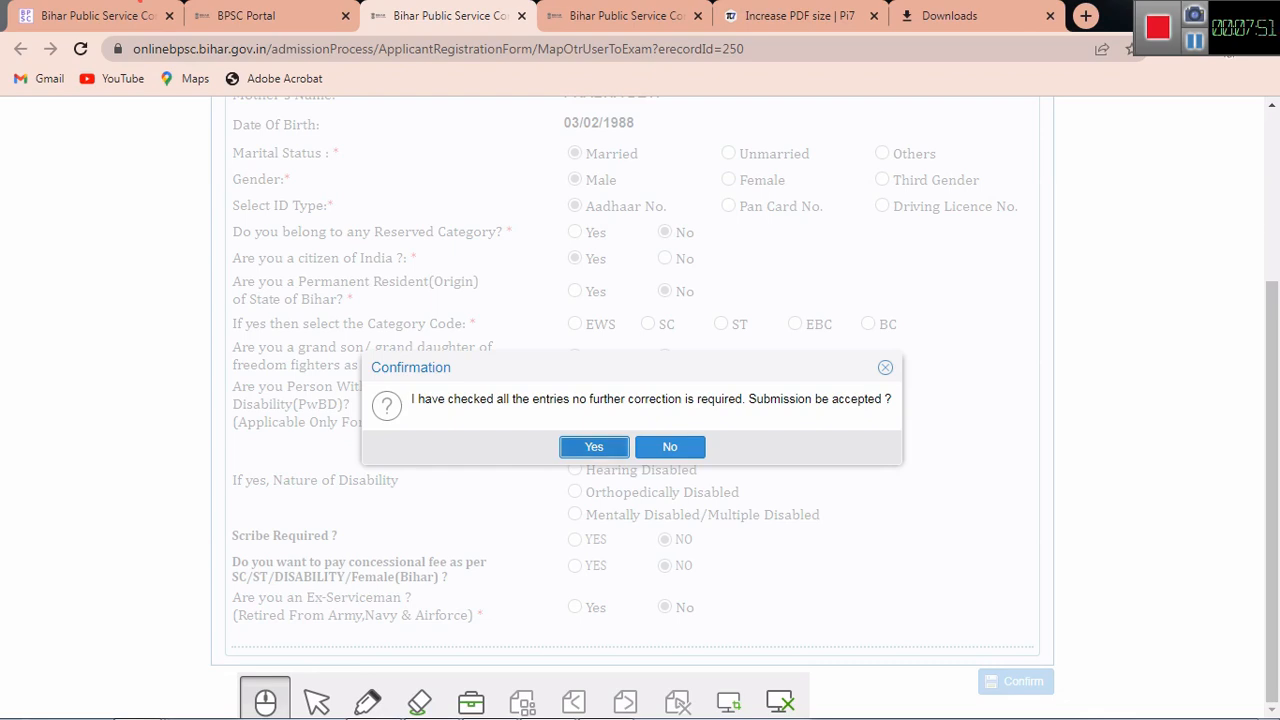
click(594, 446)
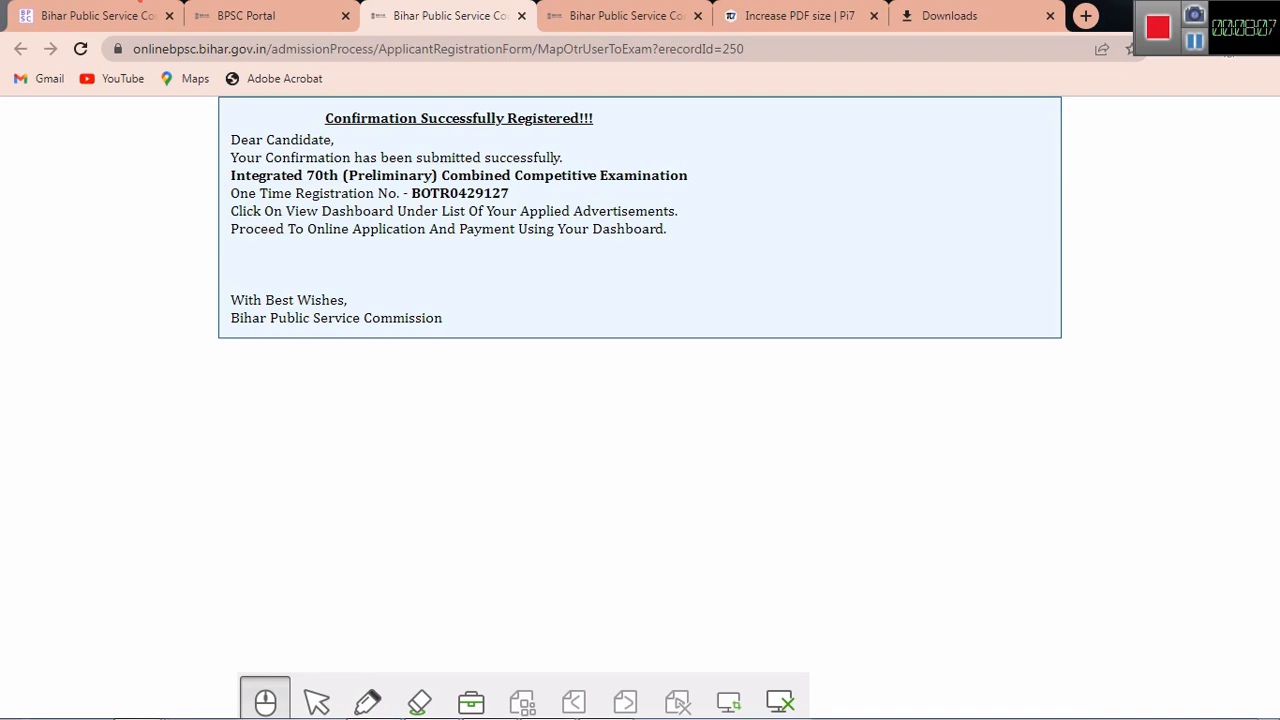
Step: From the BPSC Portal tab, open the 70th CCE dashboard and its Application Form
click(250, 16)
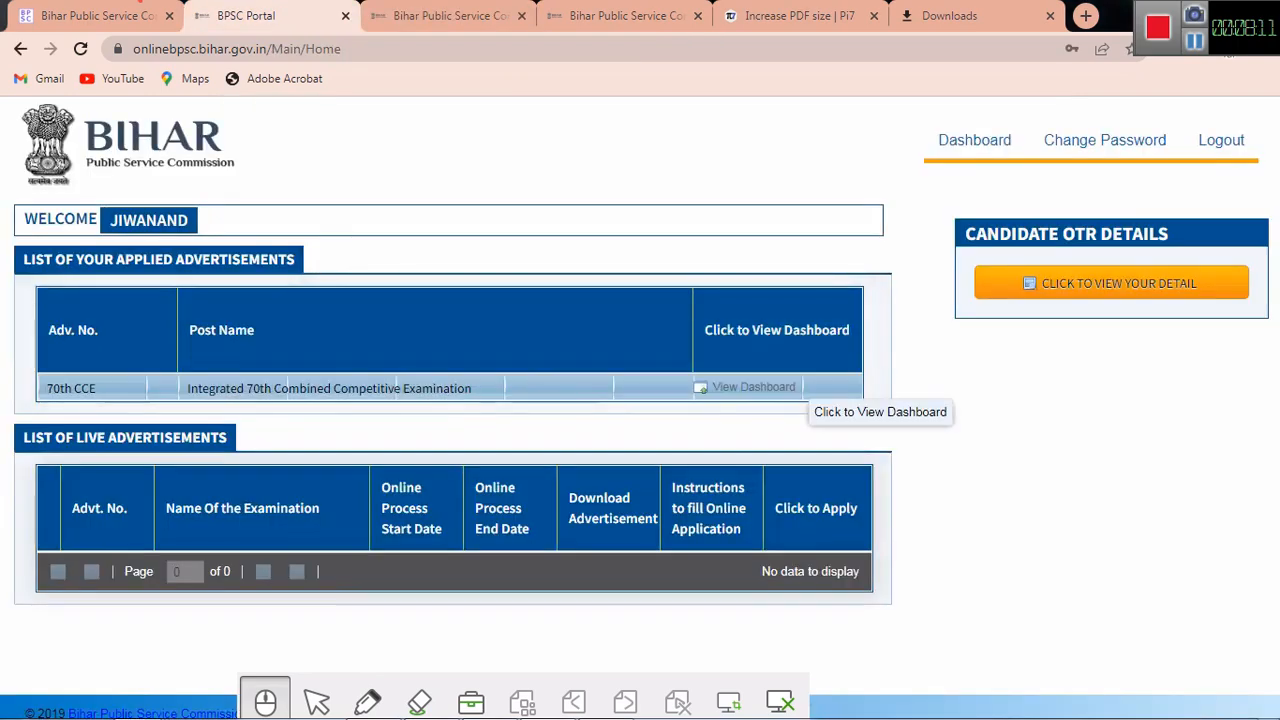
click(806, 389)
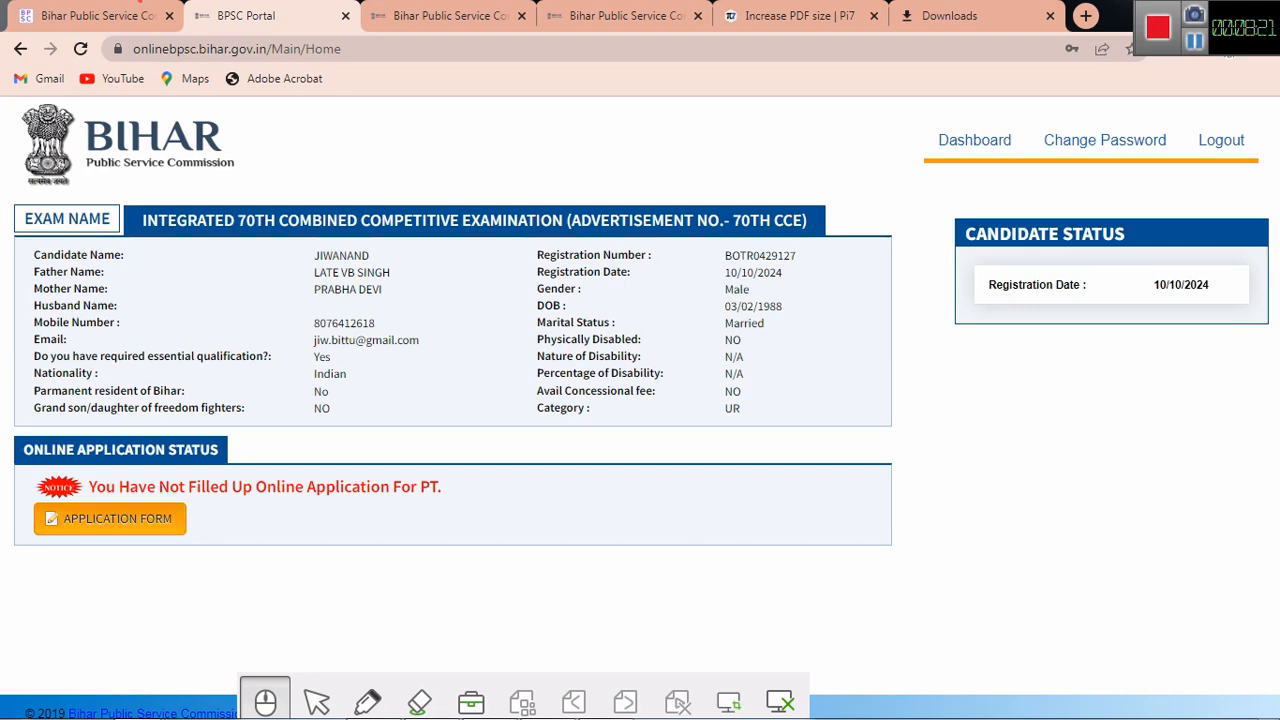
click(110, 519)
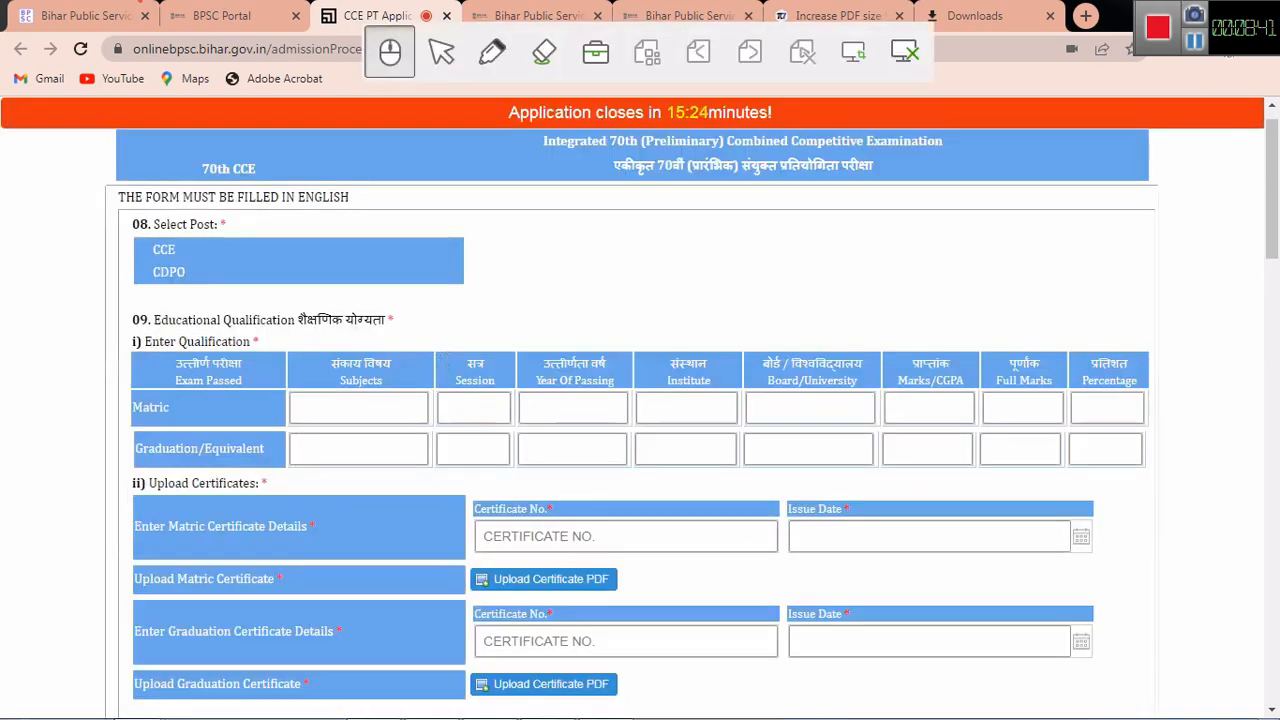
Step: Enter 'MATH, HINDI, SANSKRIT' as Matric subjects and dismiss the equipment connection warning
click(358, 408)
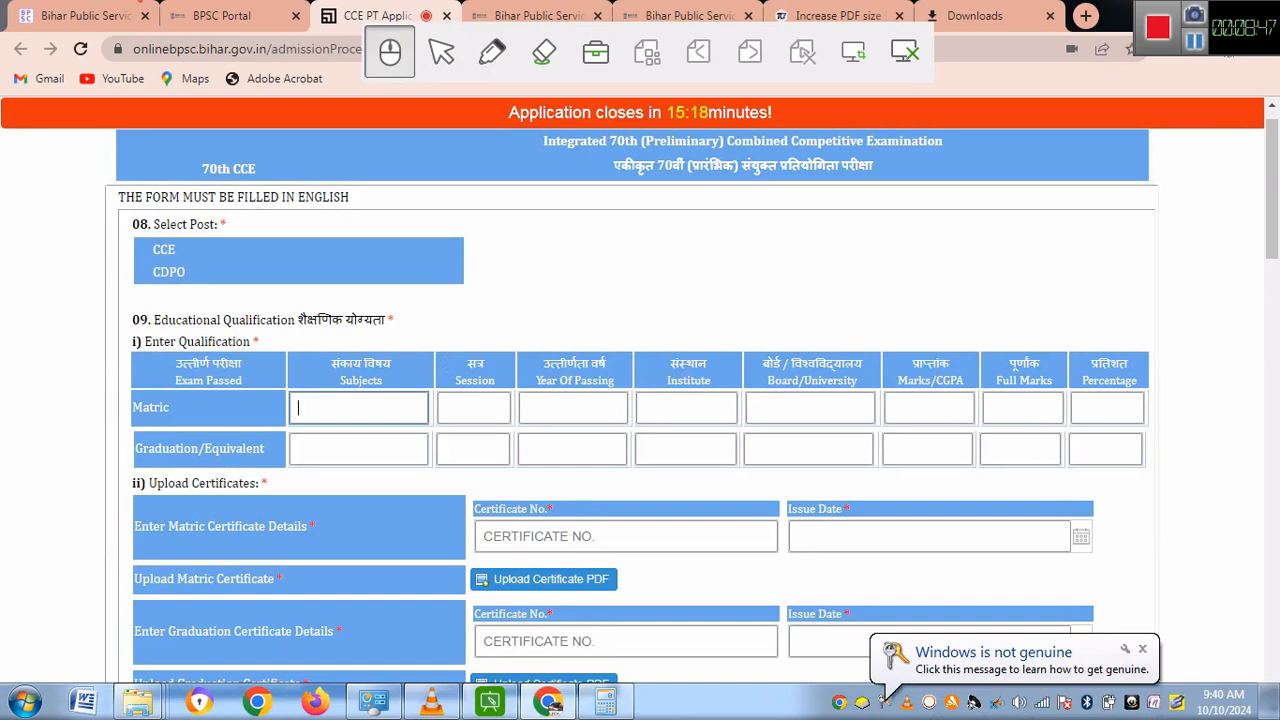
text(MATT)
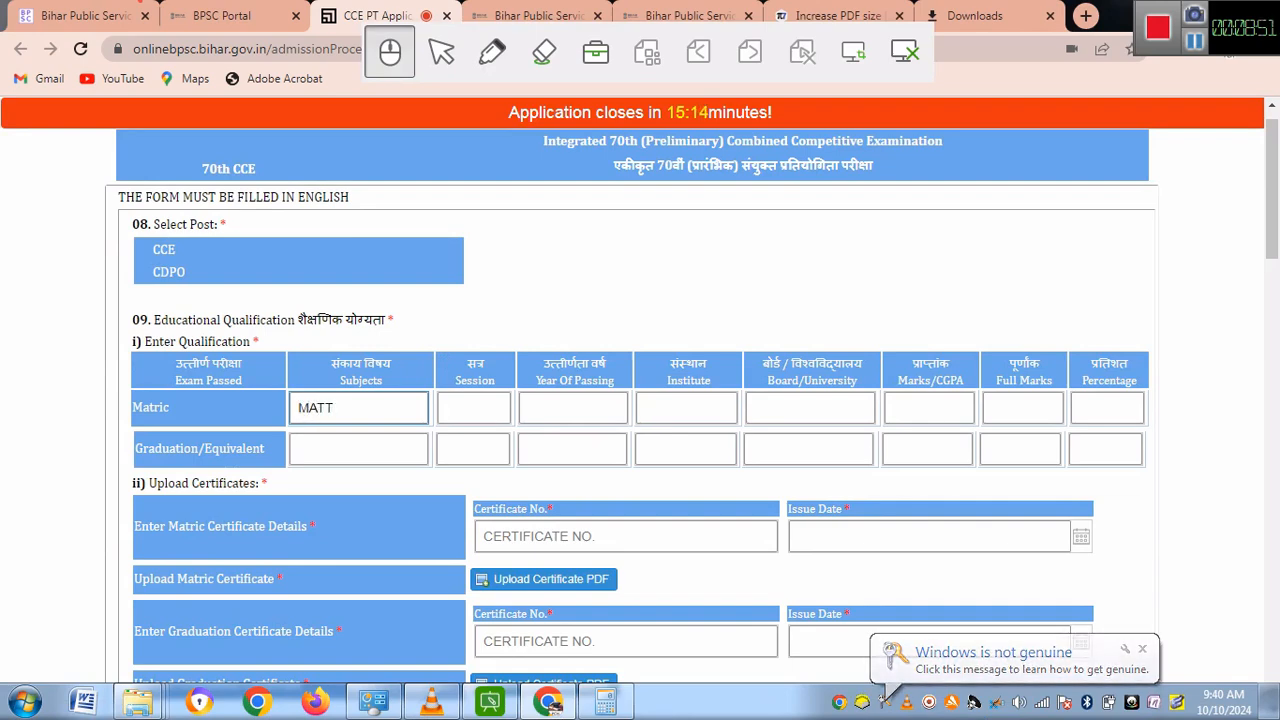
key(BackSpace)
text(H)
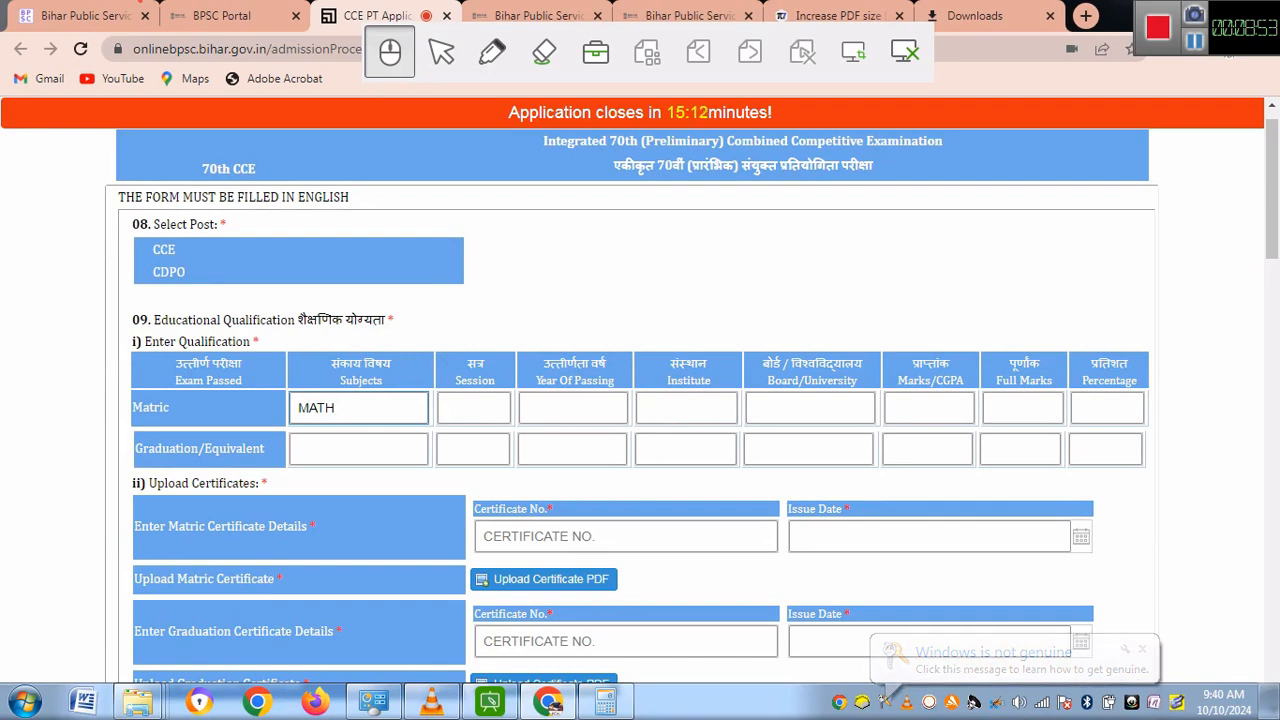
text(, )
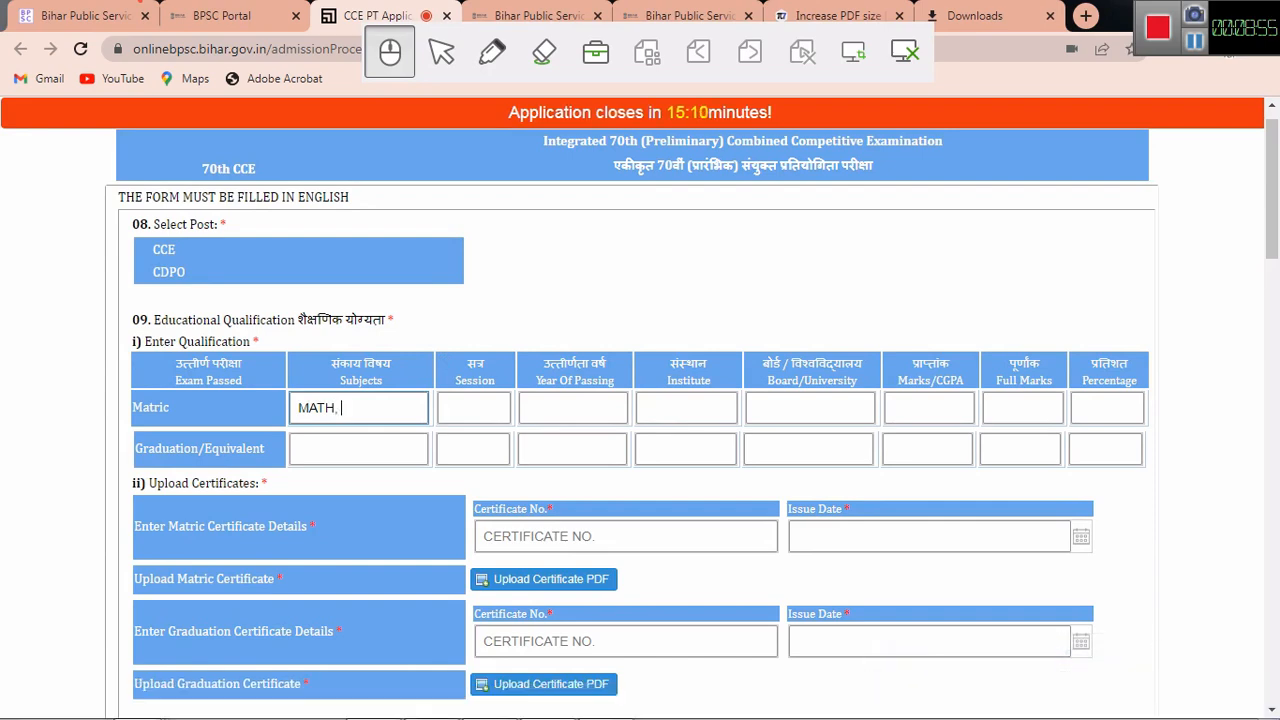
text(HINDI, SANS)
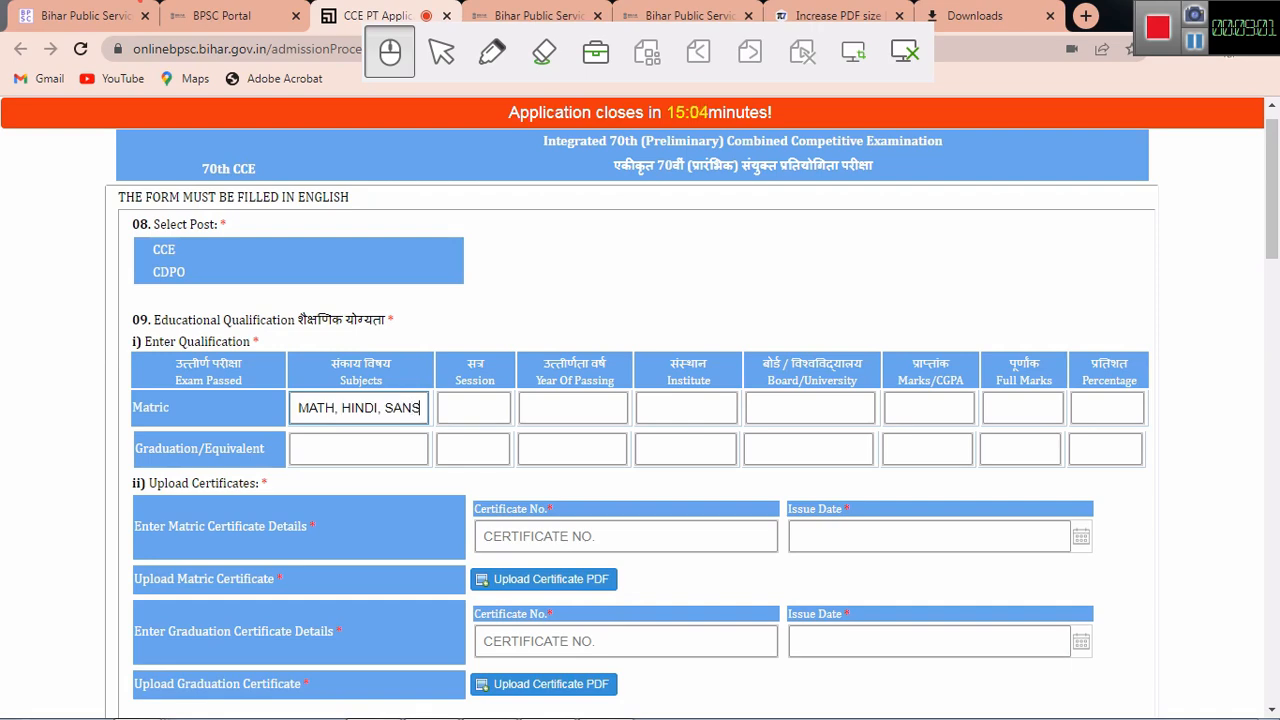
text(KRIT)
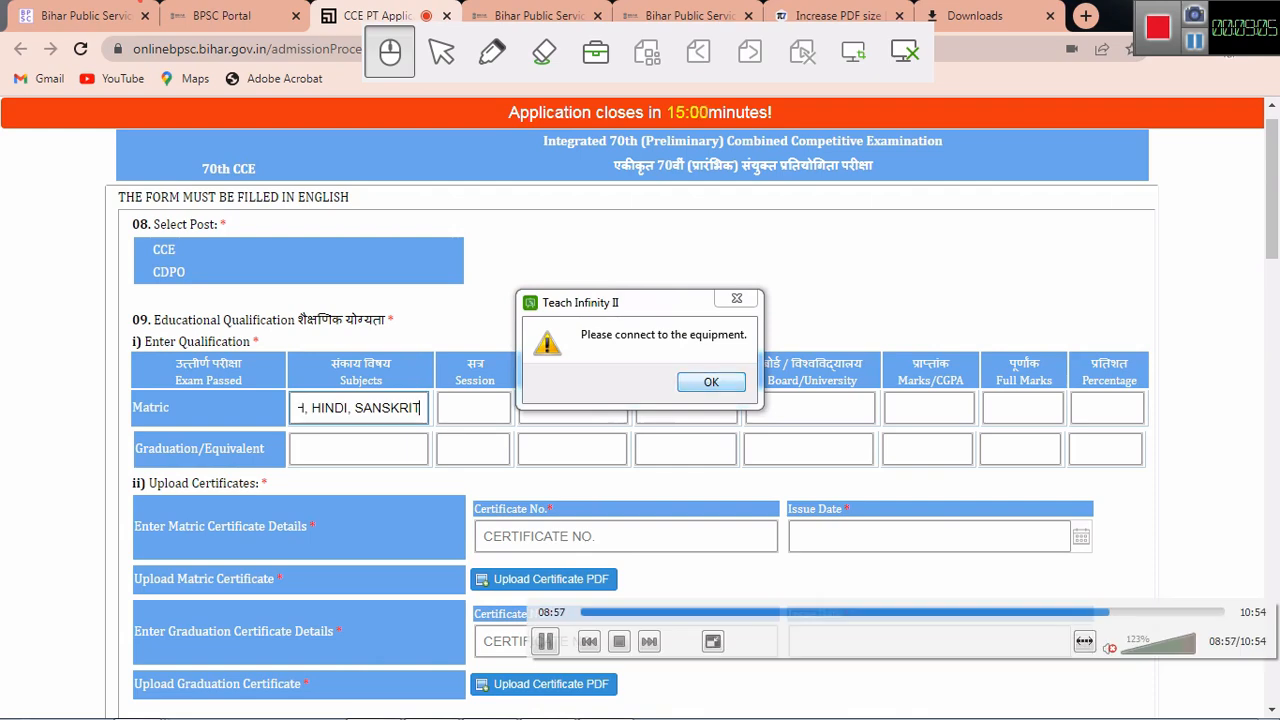
key(Return)
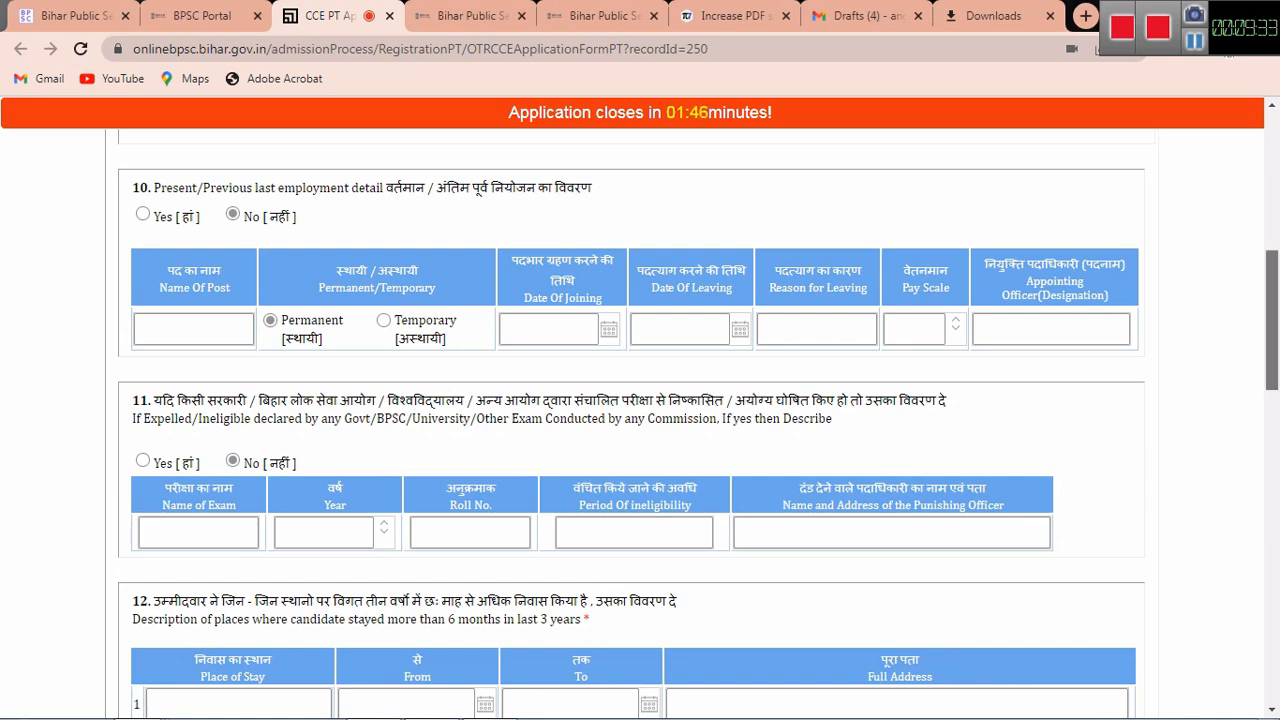
scroll(640, 430, down, 1)
scroll(640, 420, down, 3)
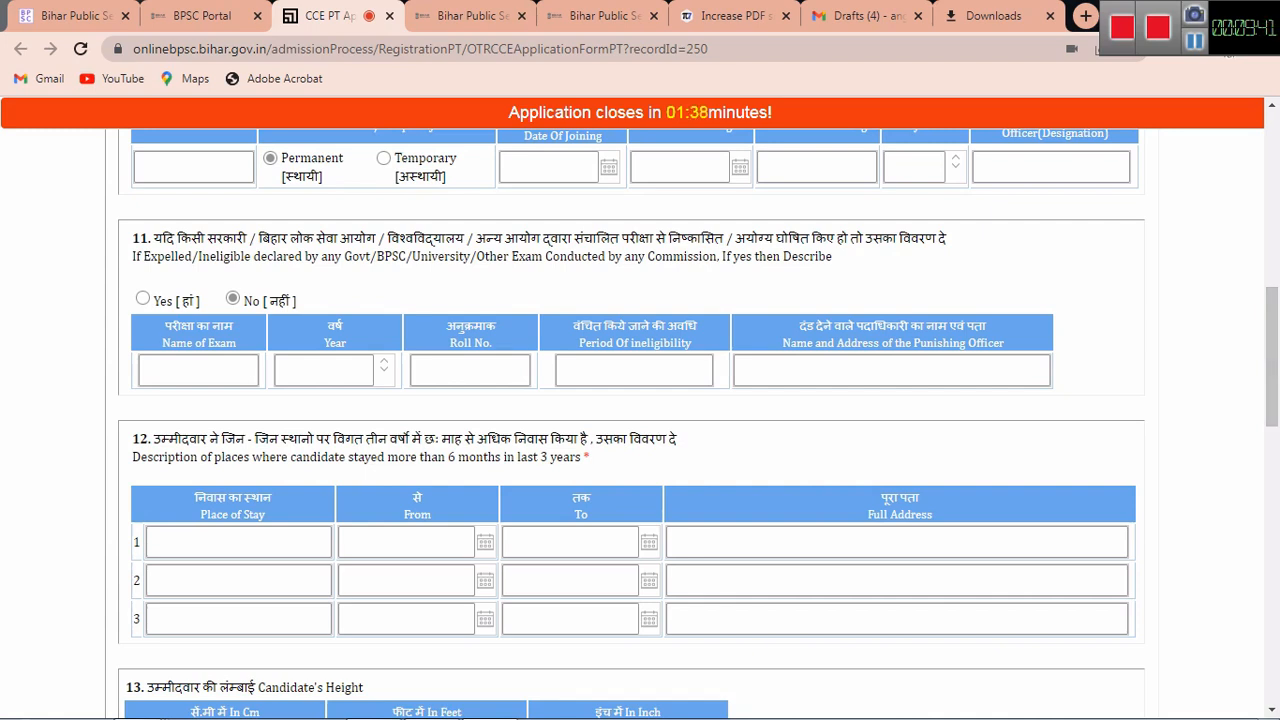
scroll(640, 420, down, 1)
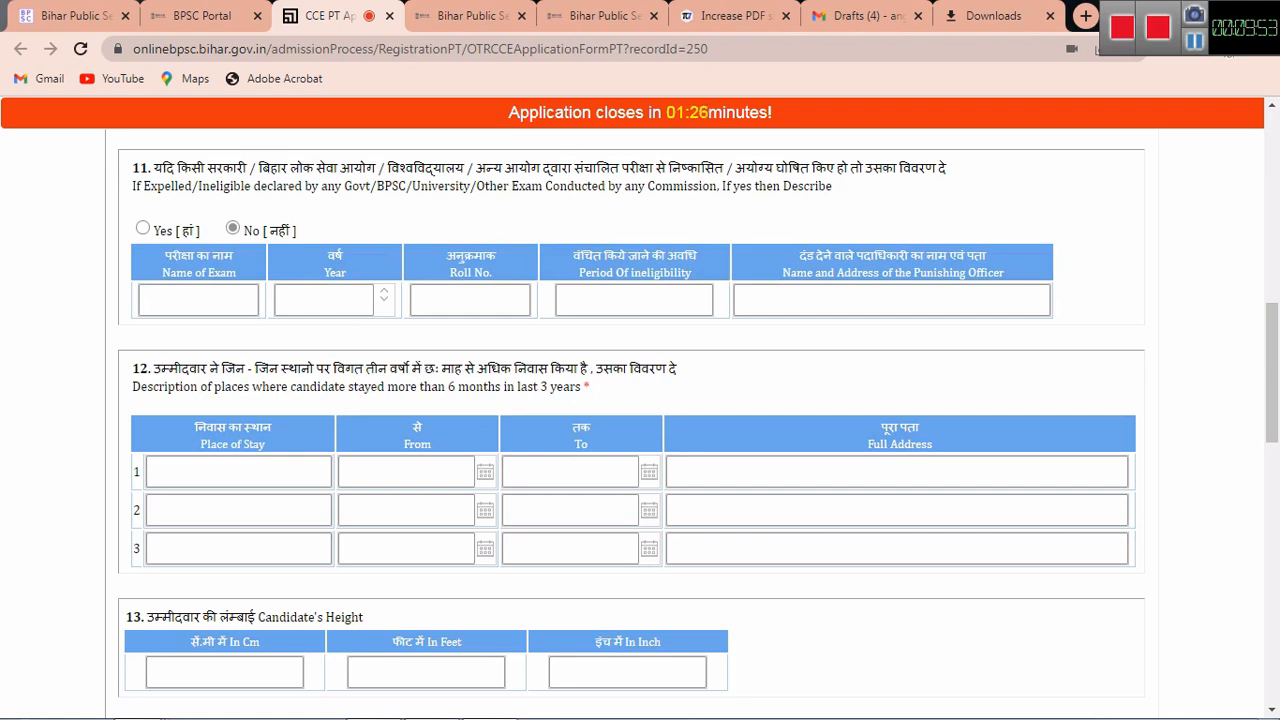
scroll(640, 410, down, 3)
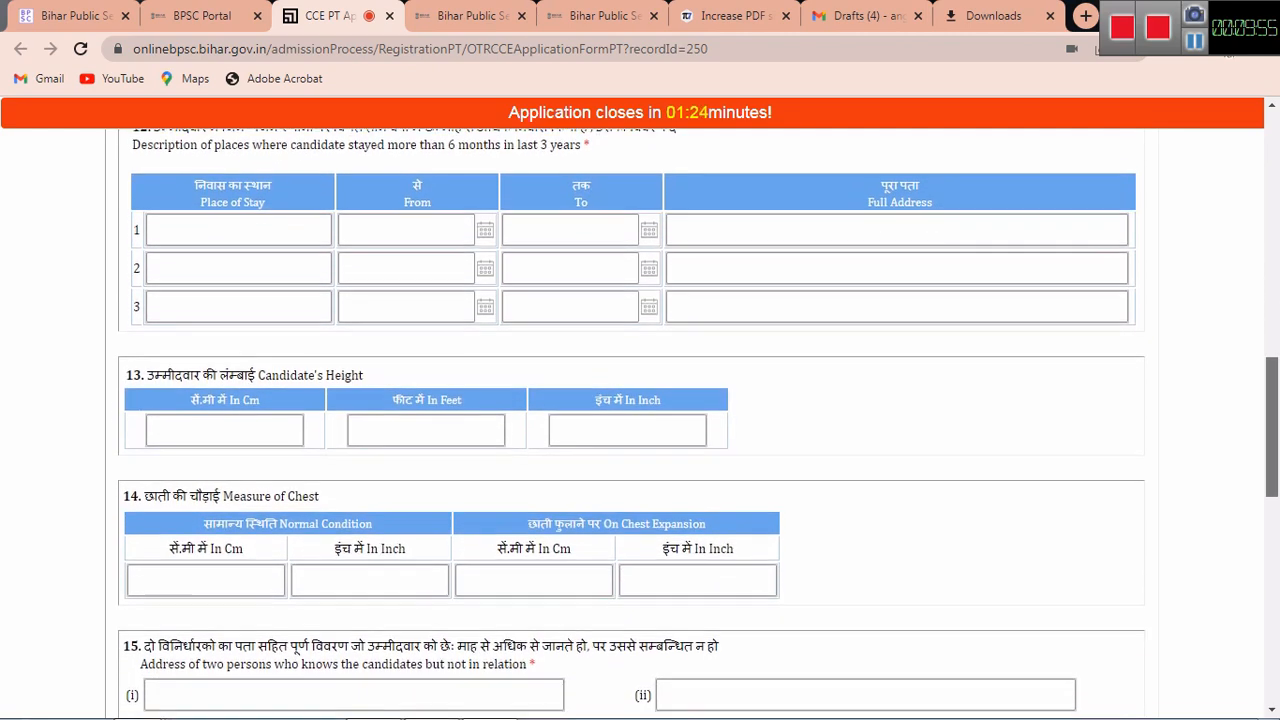
scroll(640, 410, down, 2)
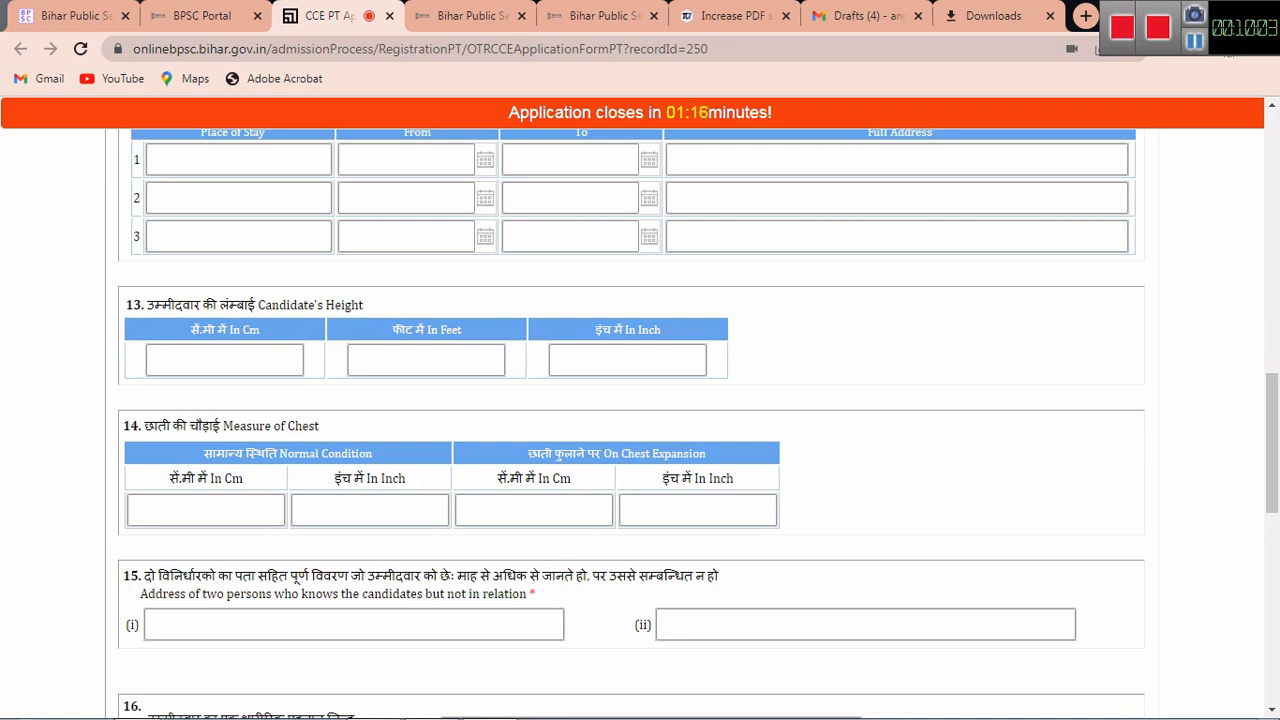
scroll(640, 420, down, 2)
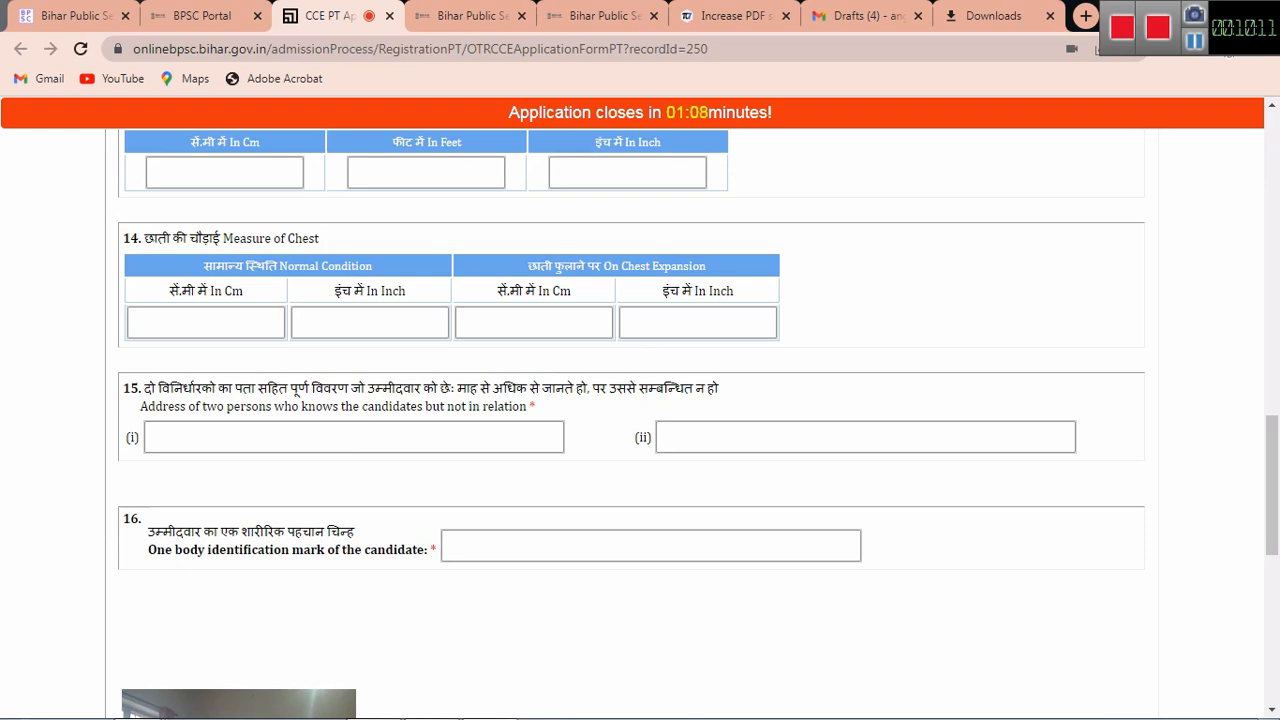
scroll(640, 420, down, 2)
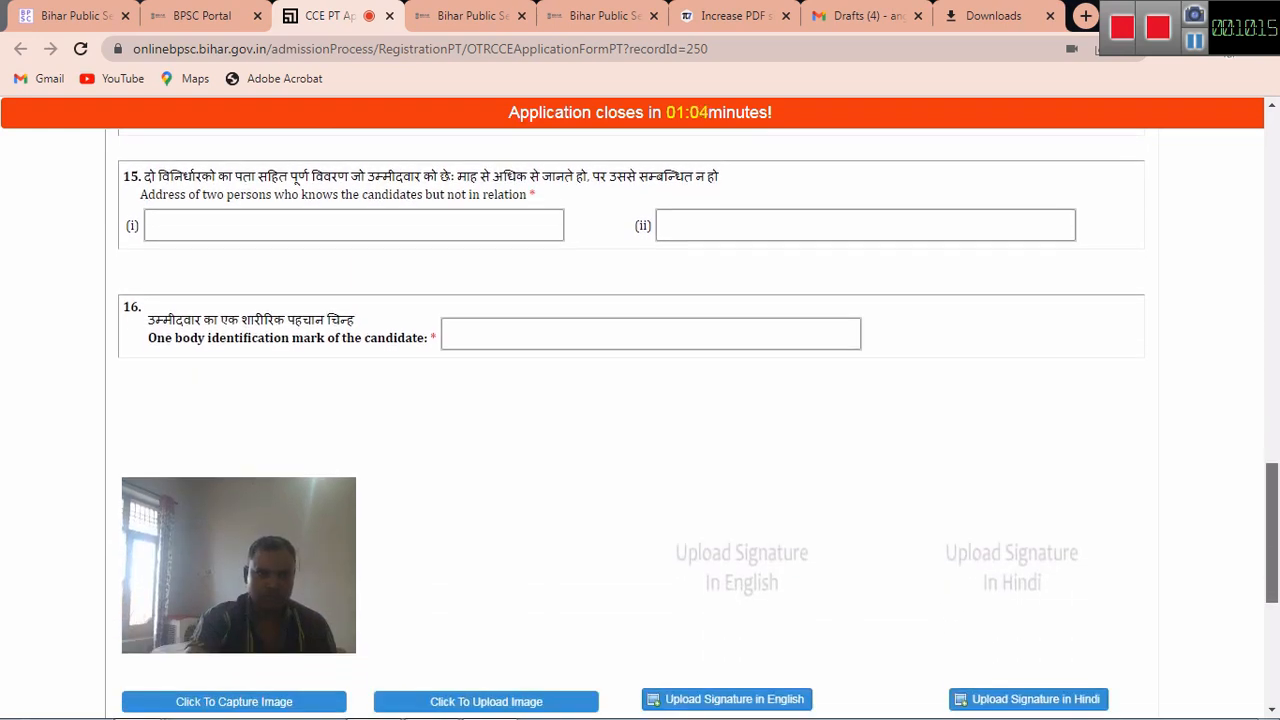
scroll(640, 420, up, 2)
scroll(640, 420, up, 1)
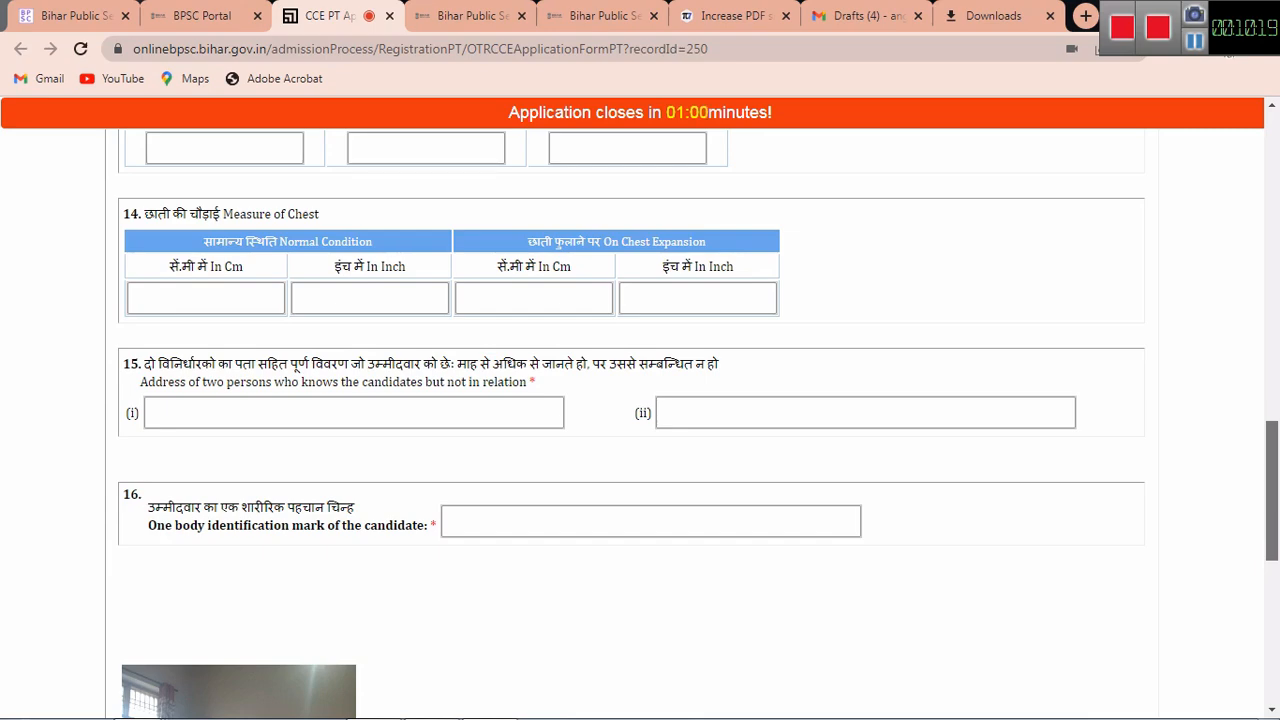
scroll(772, 667, down, 6)
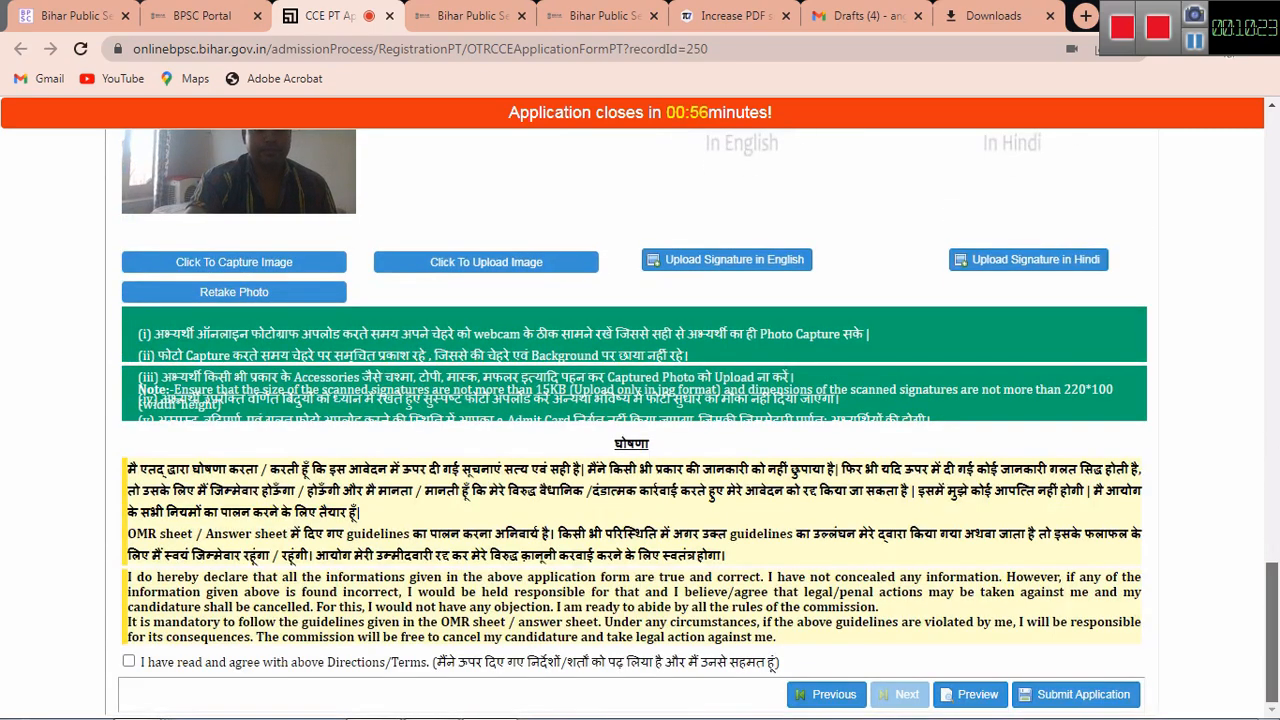
Step: Tick the 'I have read and agree with above Directions/Terms' checkbox below the captured photo
scroll(772, 667, up, 1)
drag(1272, 608, 1272, 610)
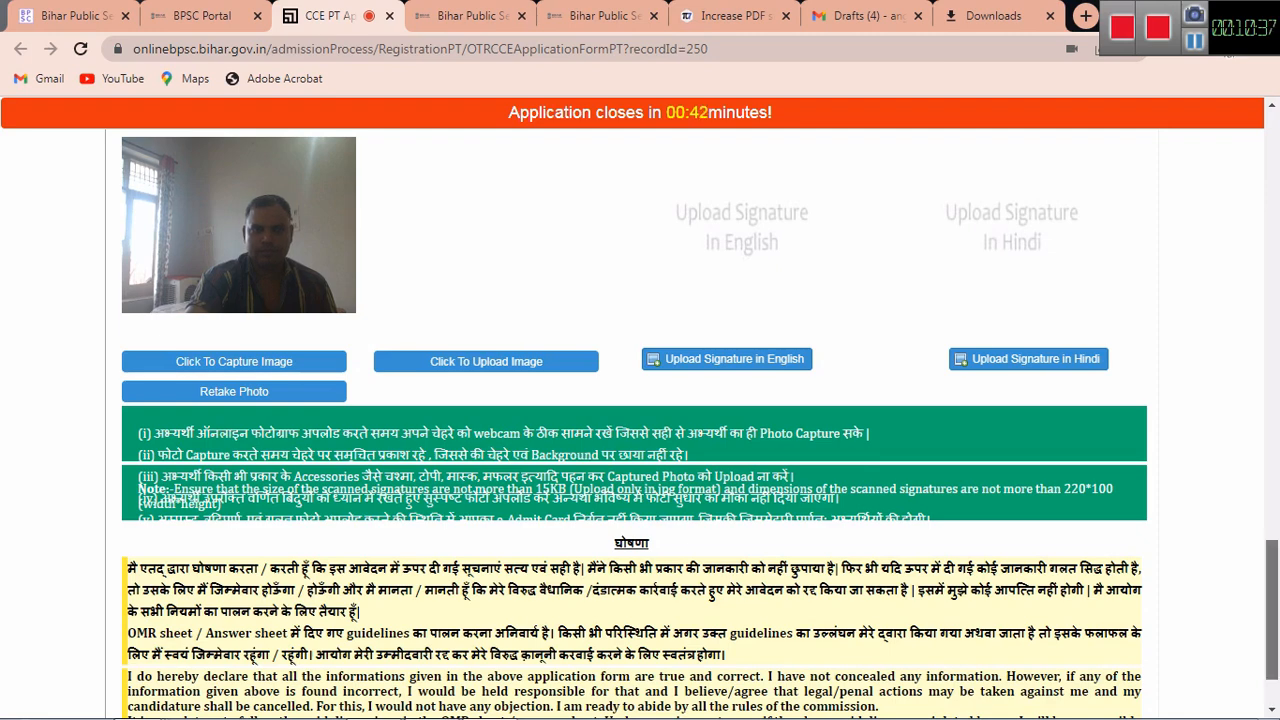
scroll(772, 676, down, 1)
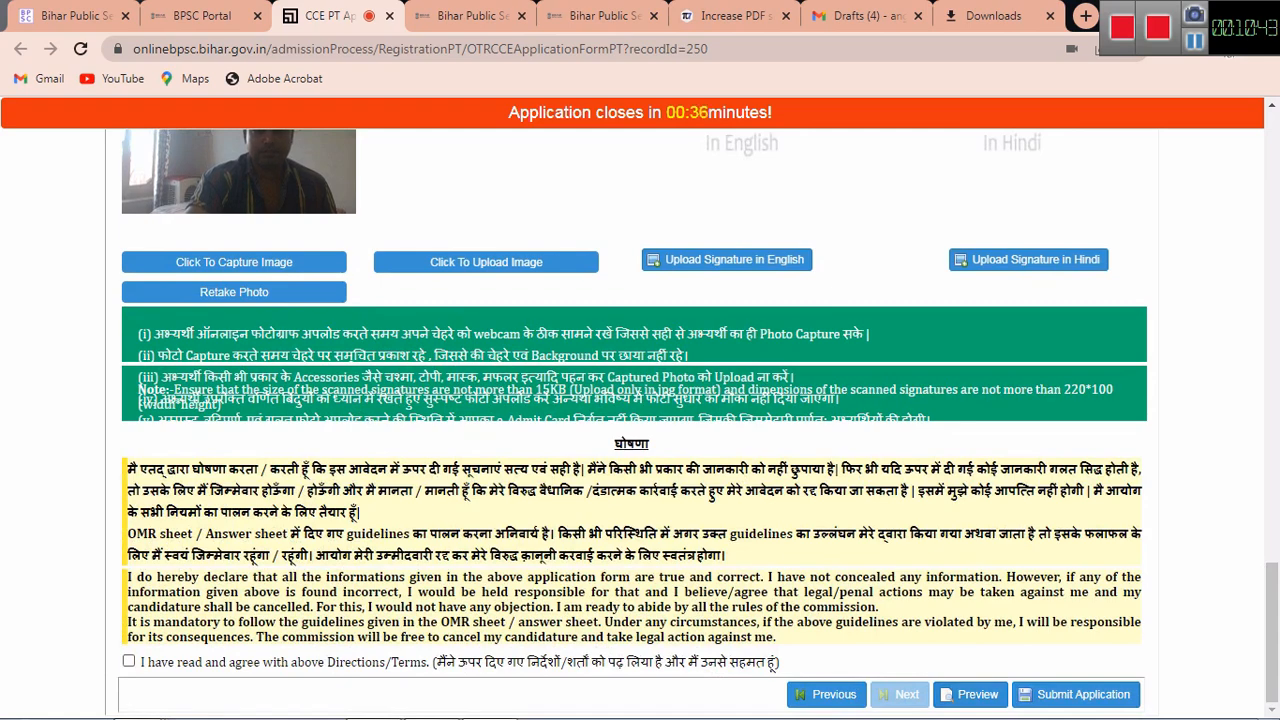
click(771, 665)
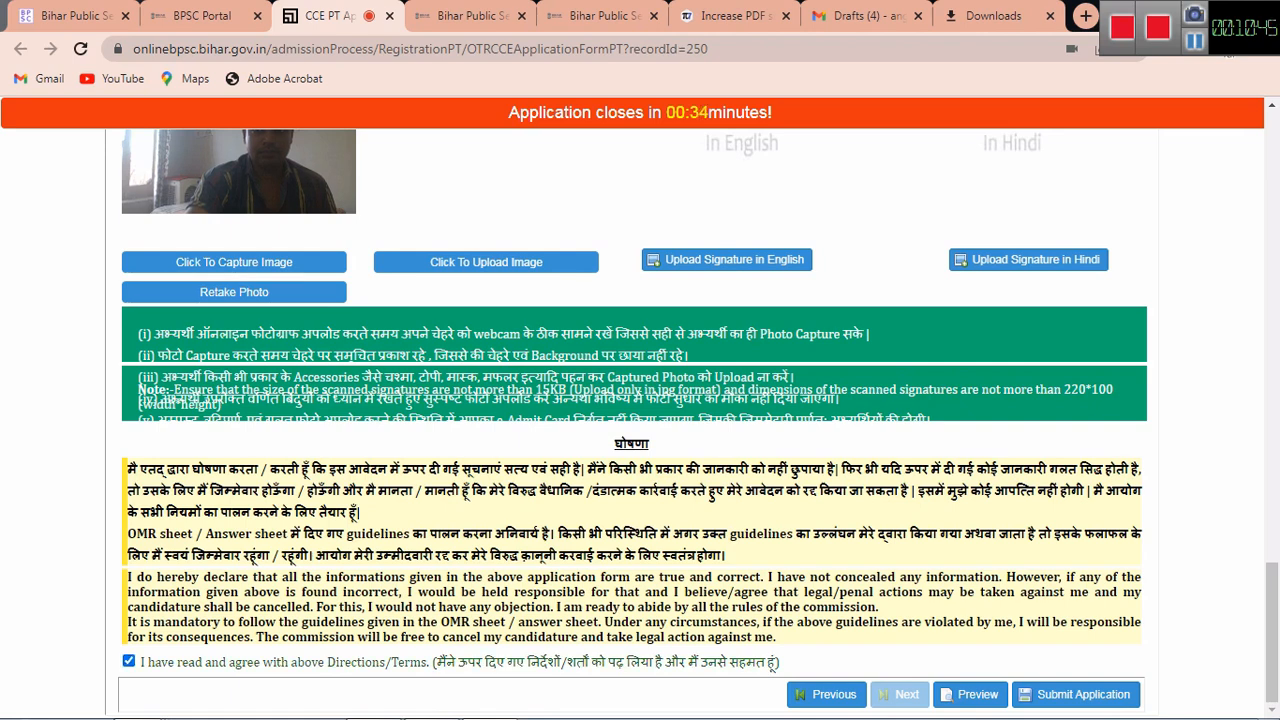